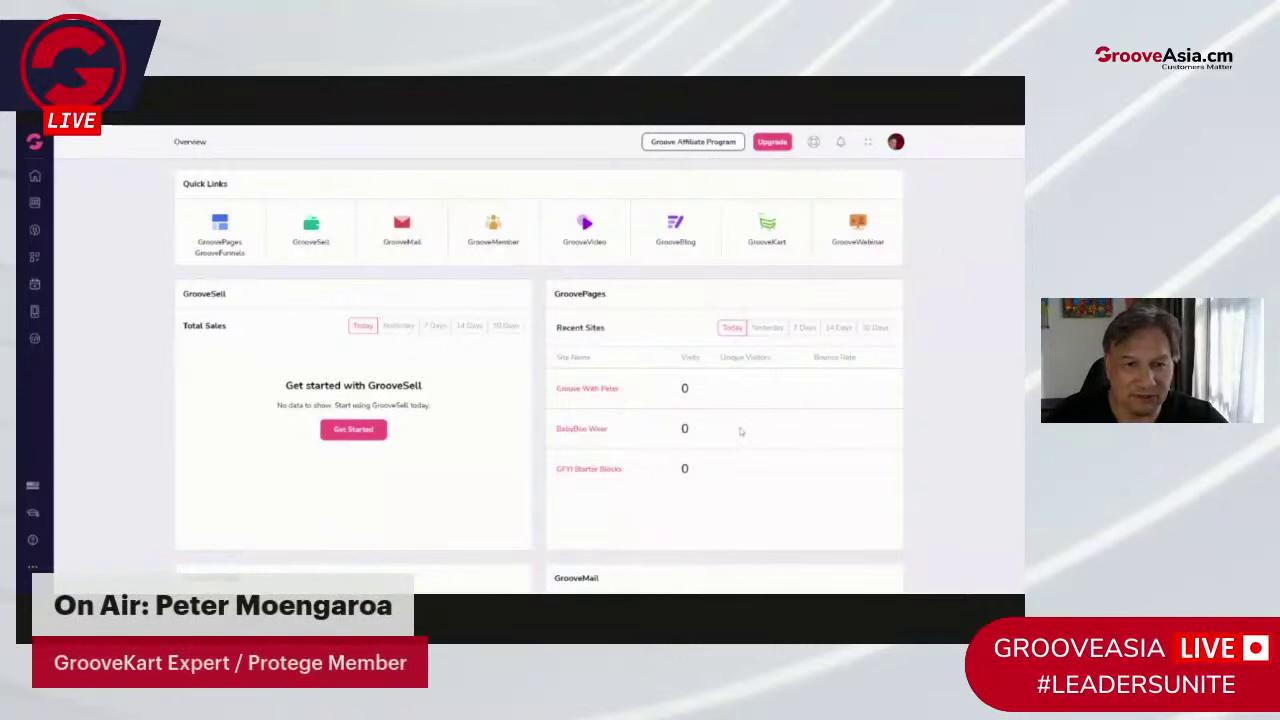
Step: Open GrooveKart from the Groove overview to show the list of stores
left_click(766, 228)
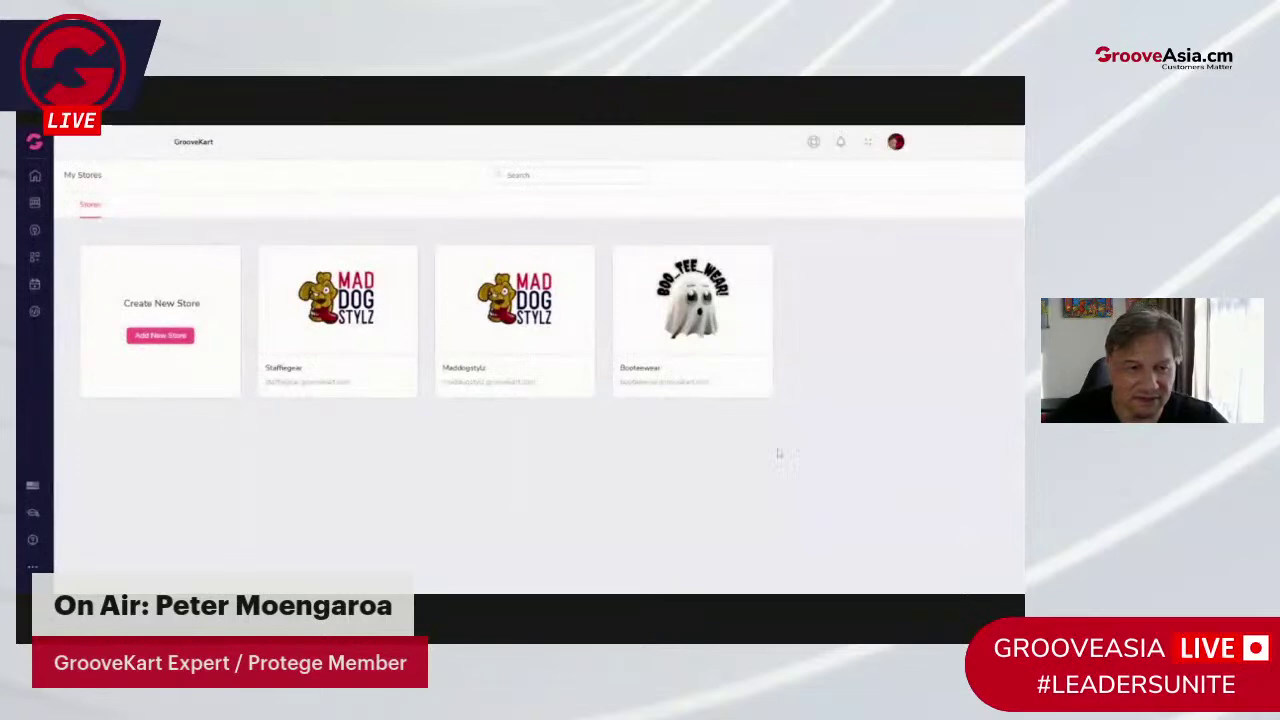
mouse_move(527, 312)
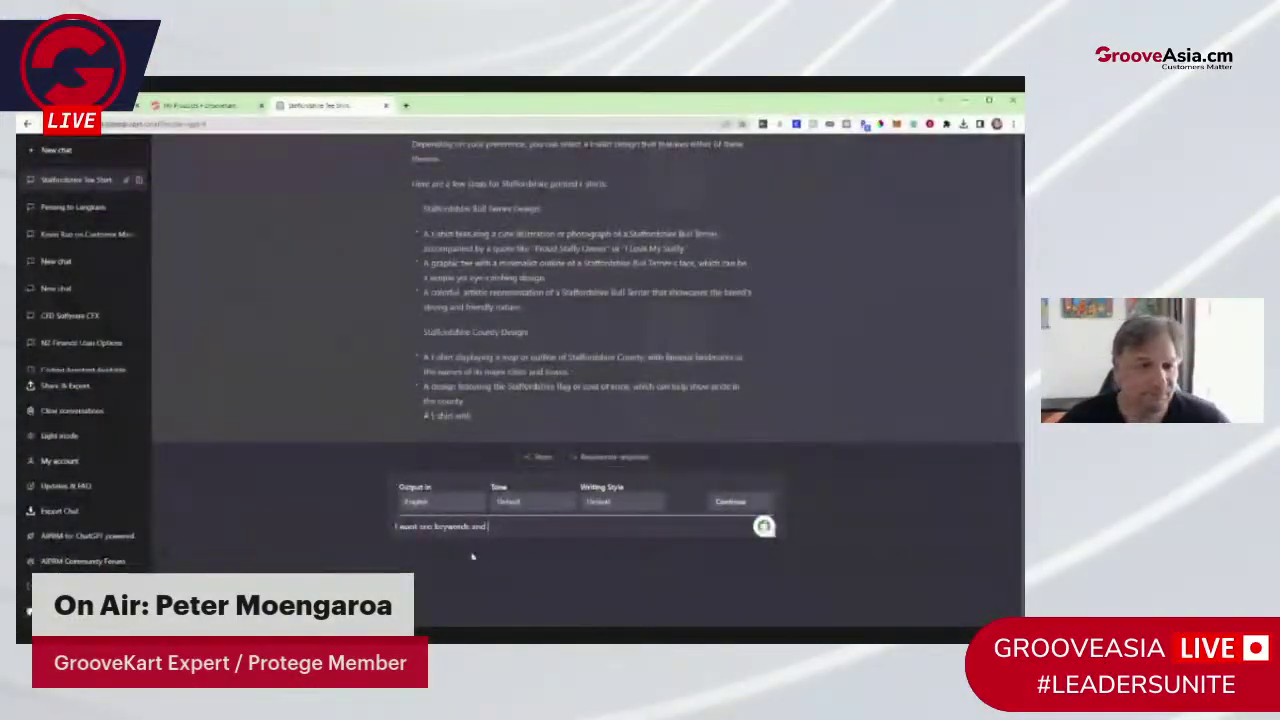
Step: Switch to ChatGPT and review the "staffordshire printed tee shirt" answer, highlighting "staffordshire" and the slogan "Proud Staffy Owner"
scroll(674, 314, "up", 3)
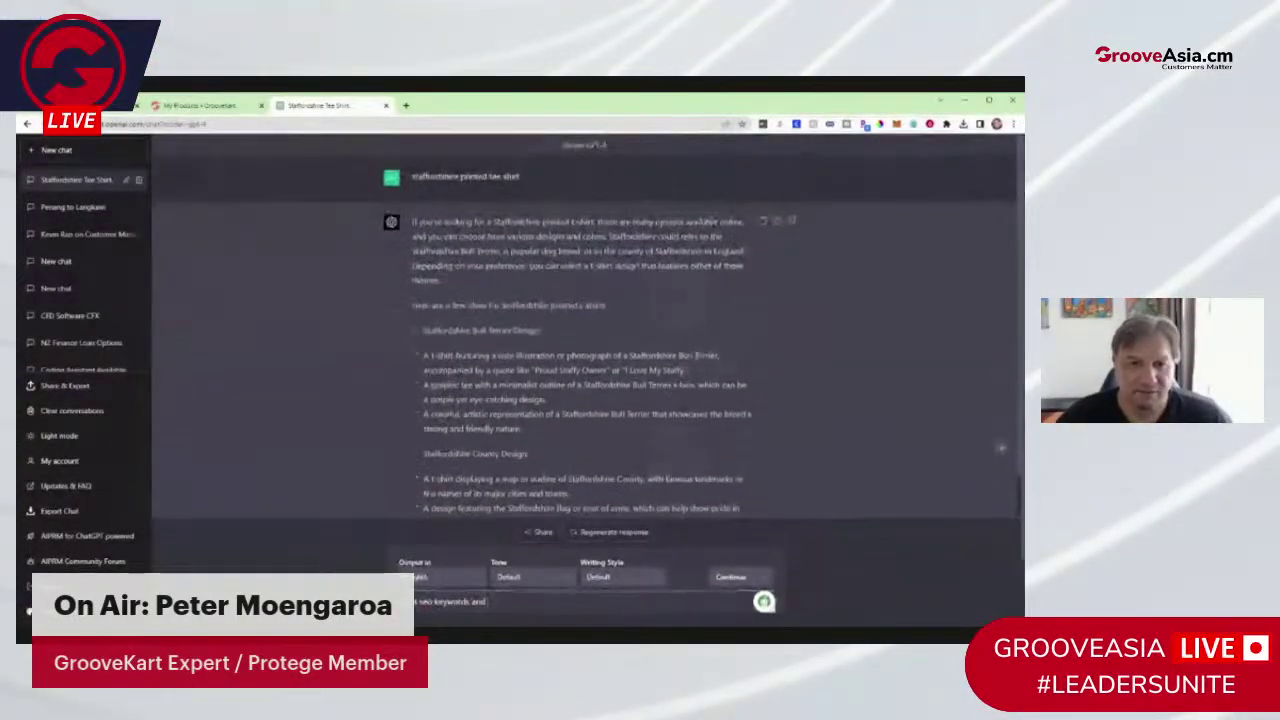
scroll(676, 401, "up", 1)
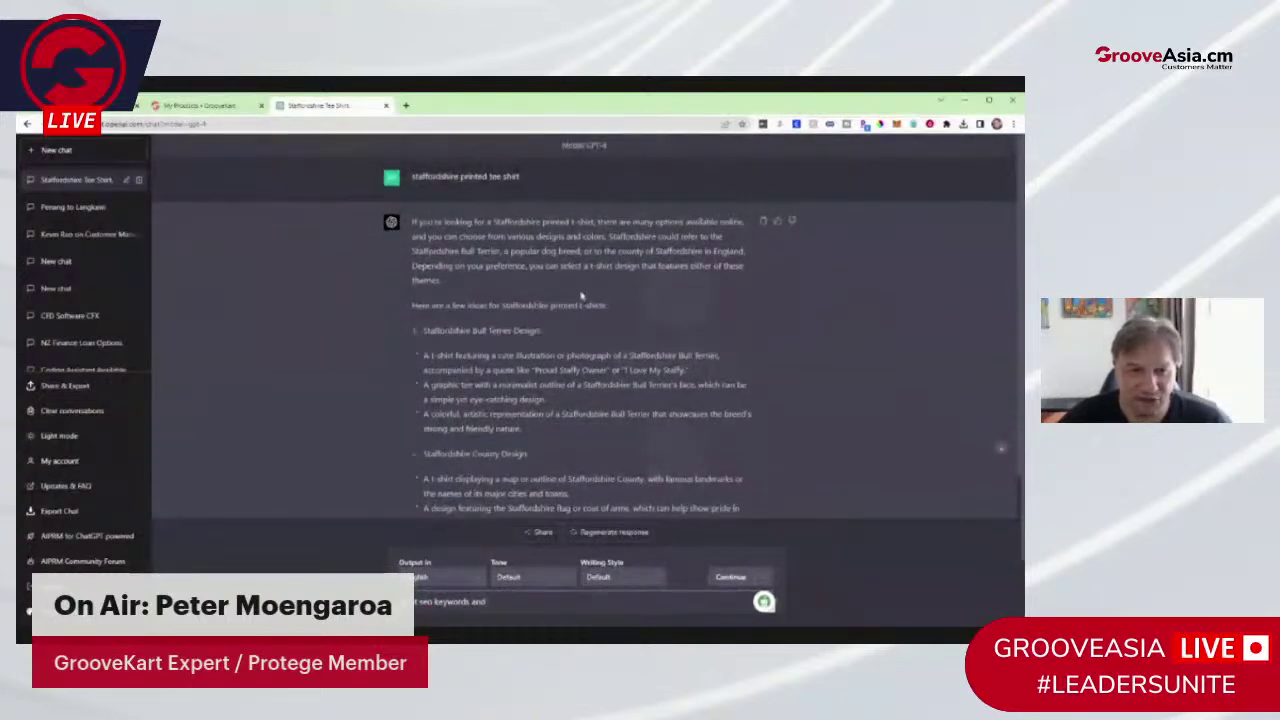
scroll(682, 316, "down", 1)
scroll(1000, 447, "up", 1)
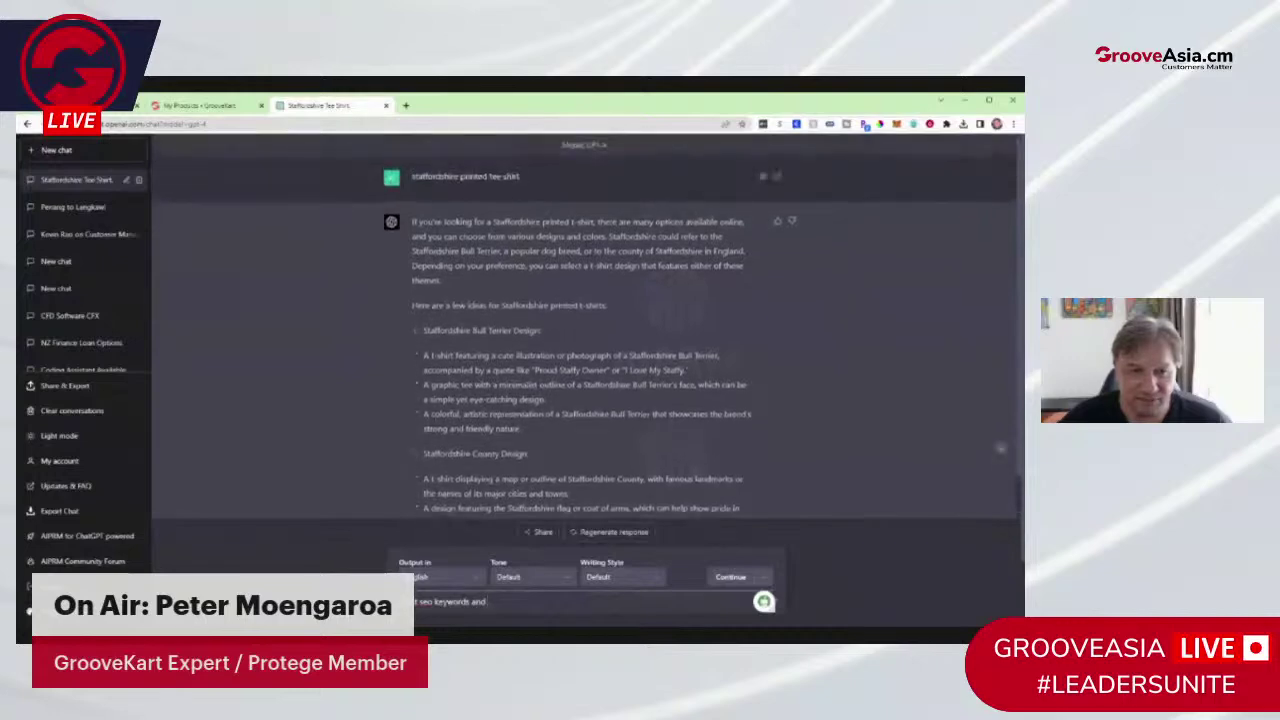
left_click_drag(412, 177, 462, 181)
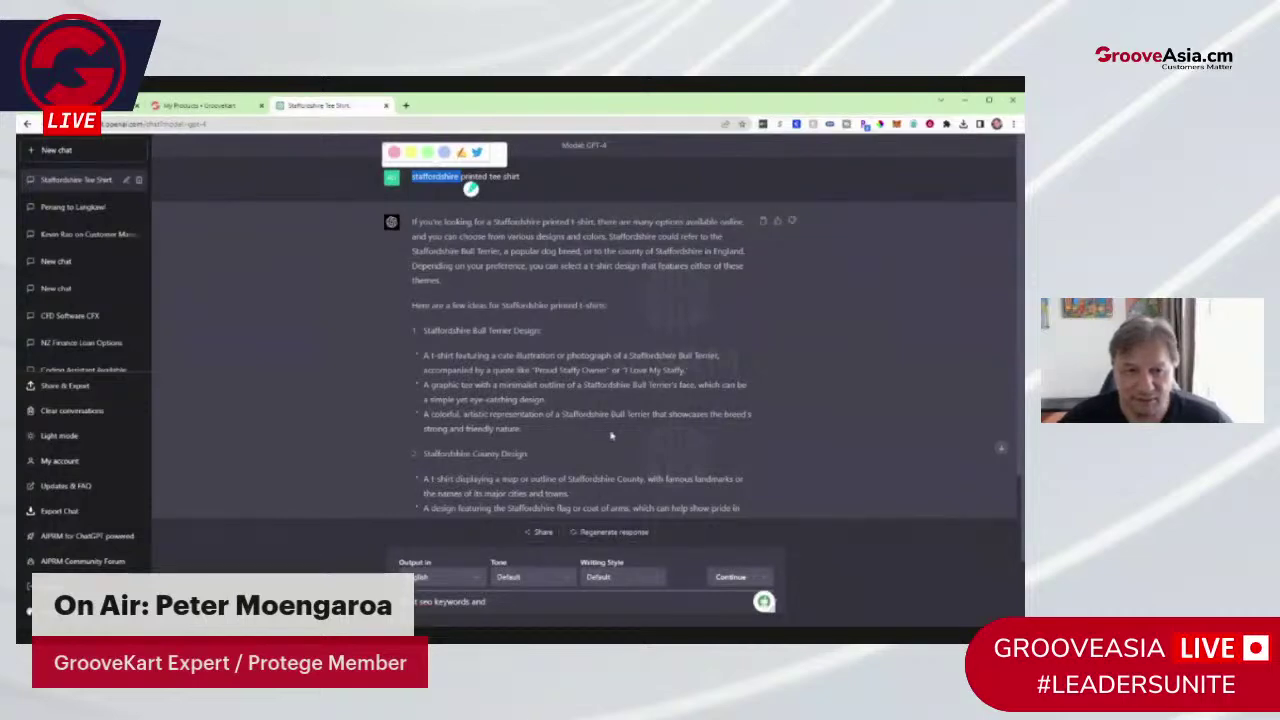
scroll(612, 430, "down", 1)
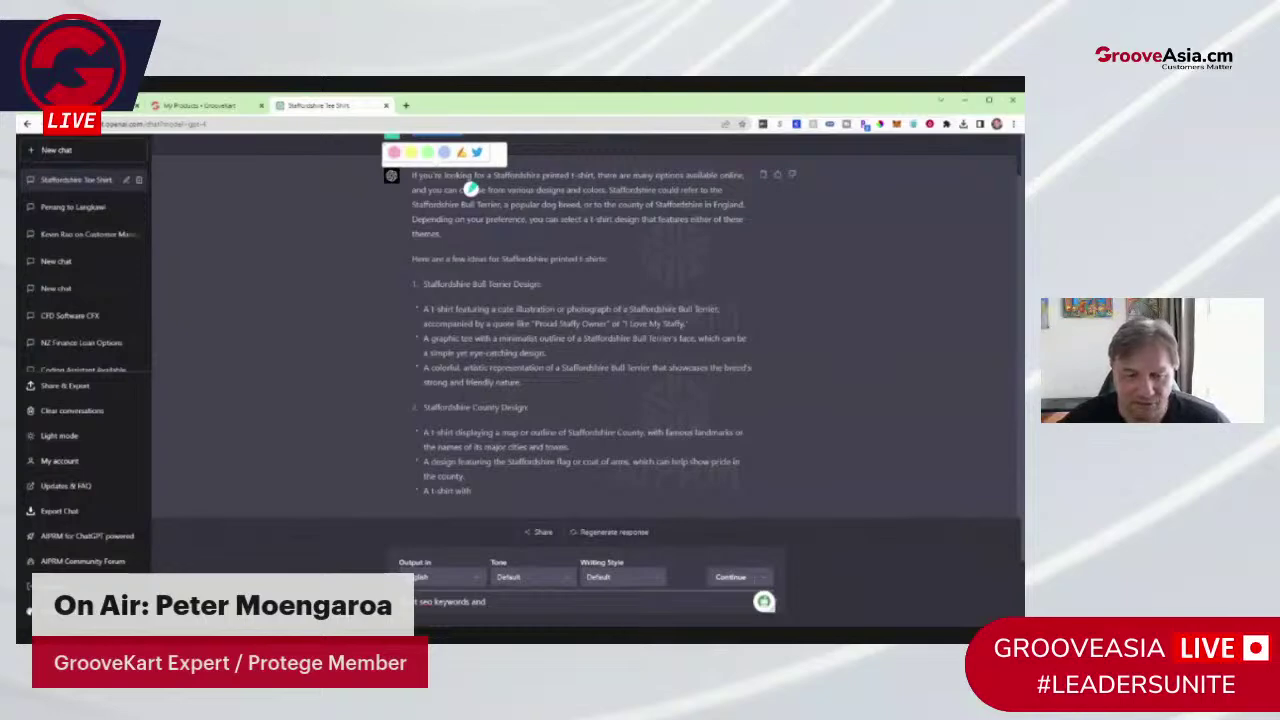
left_click_drag(534, 323, 608, 324)
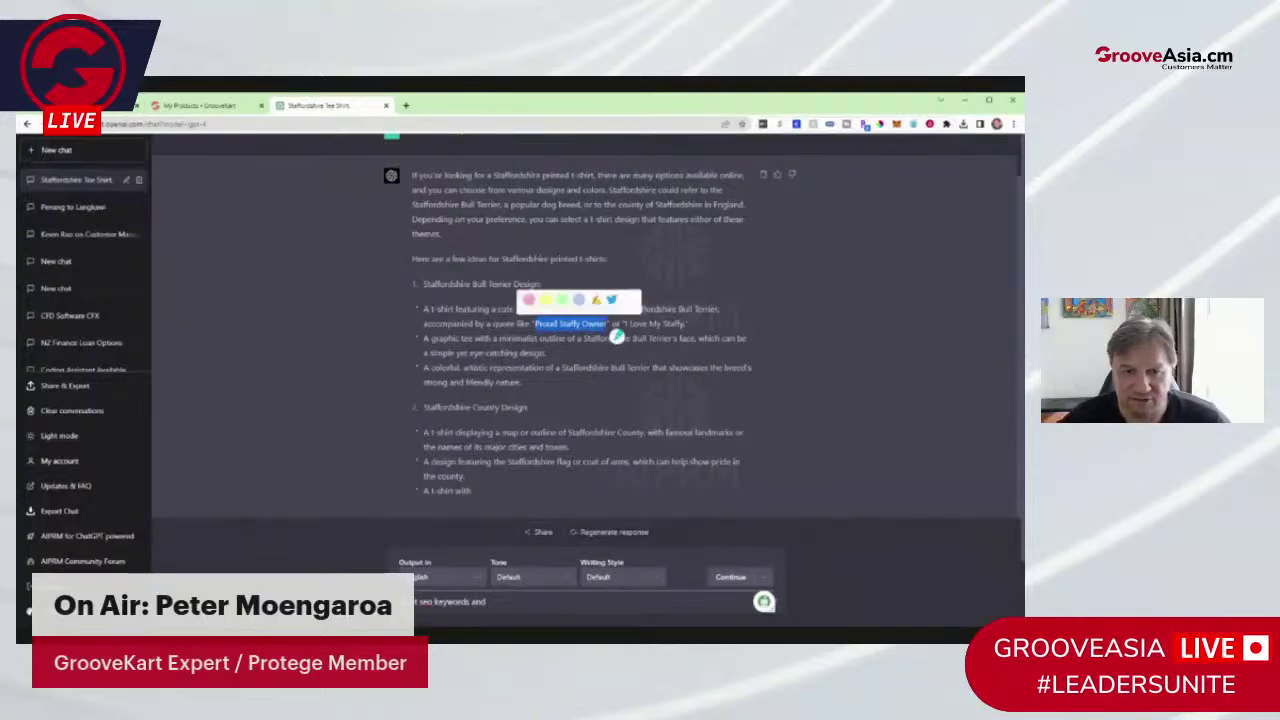
scroll(620, 453, "down", 2)
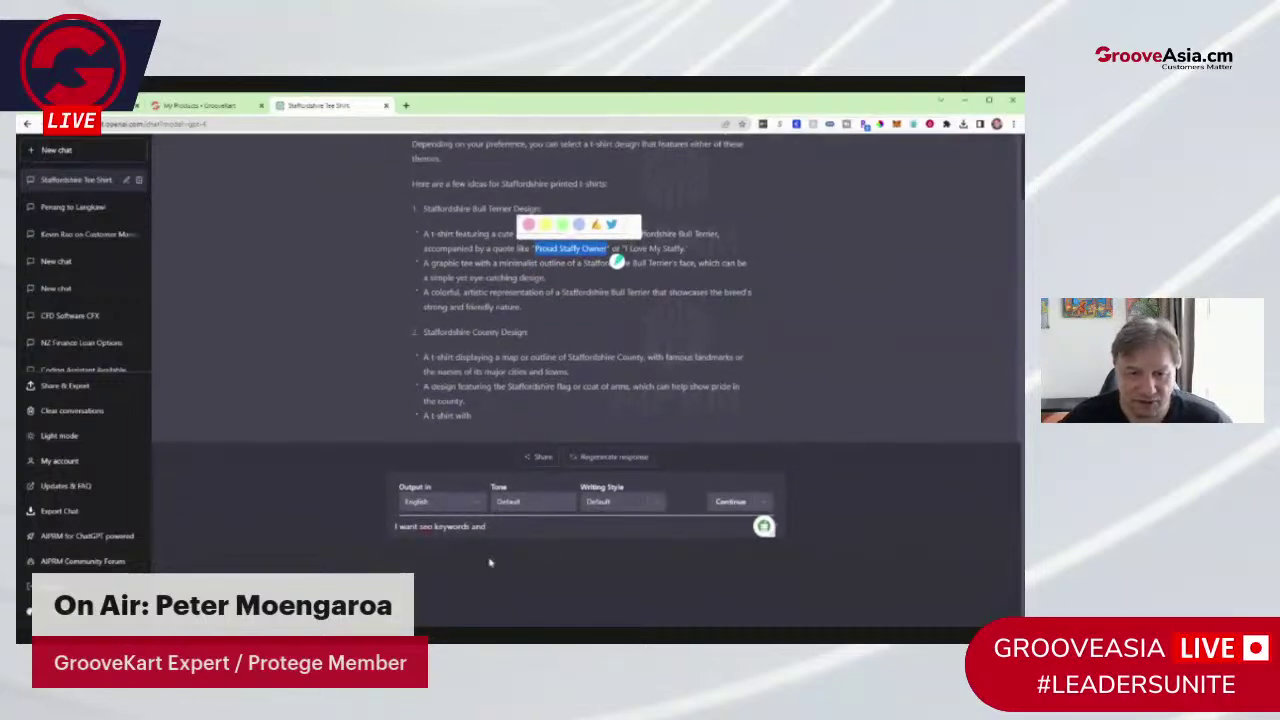
left_click(768, 398)
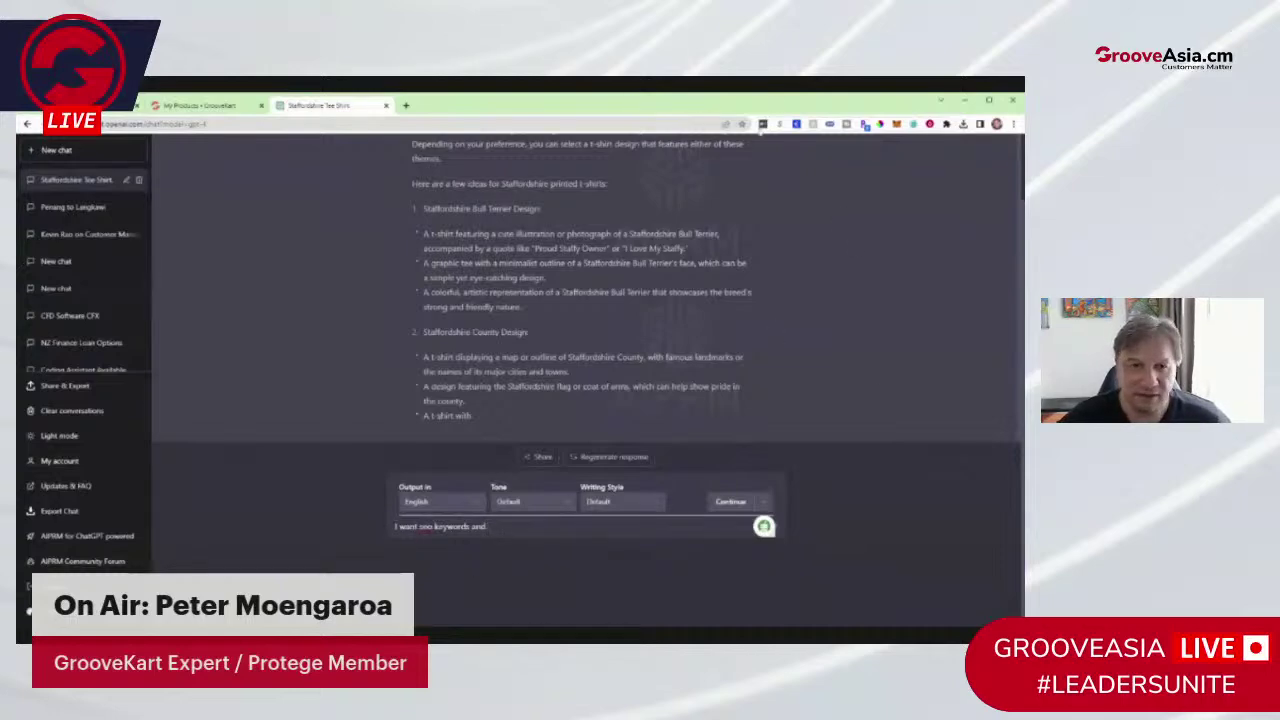
Step: Enlarge the page and submit the prompt "I want seo keywords and og title and description"
key("ctrl+plus")
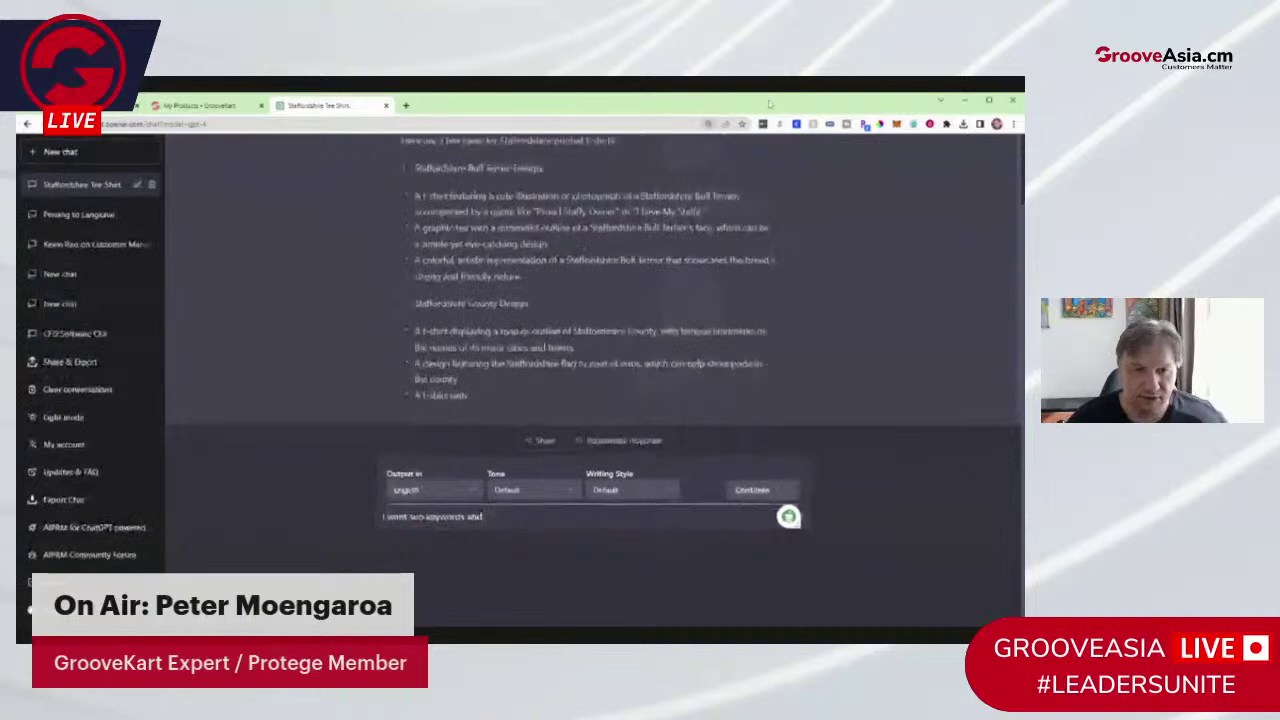
key("ctrl+plus")
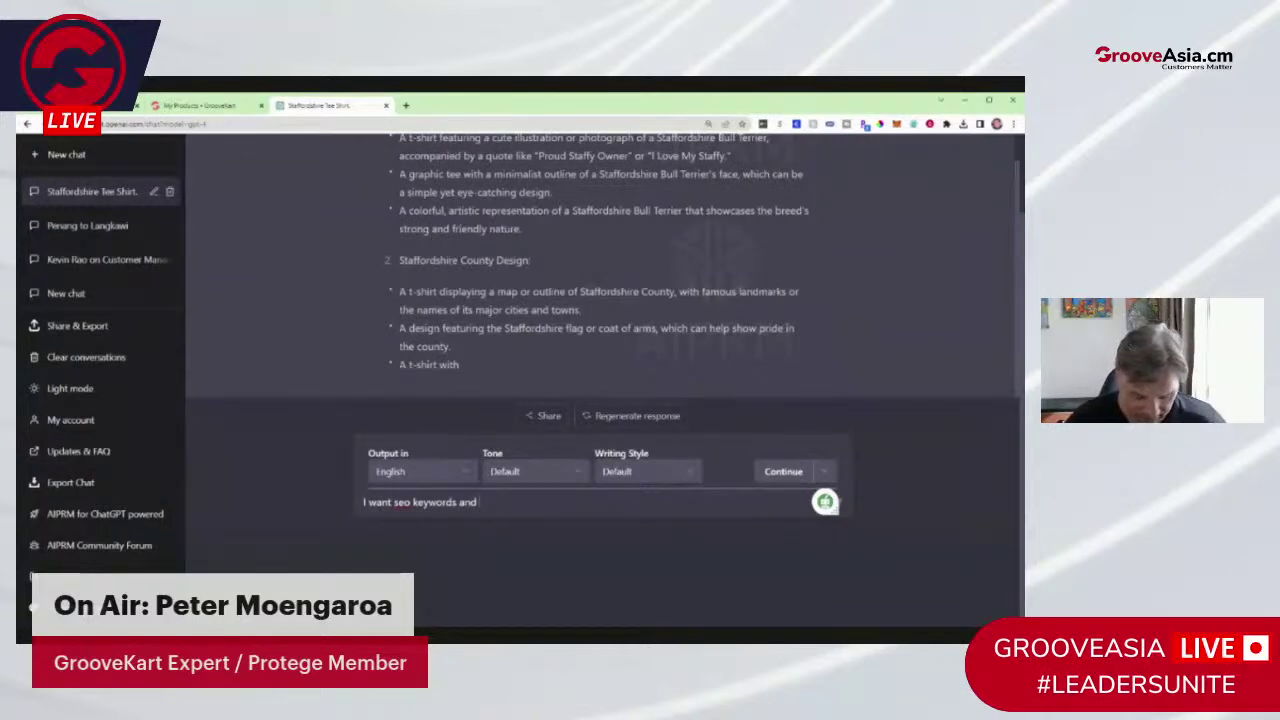
type("og")
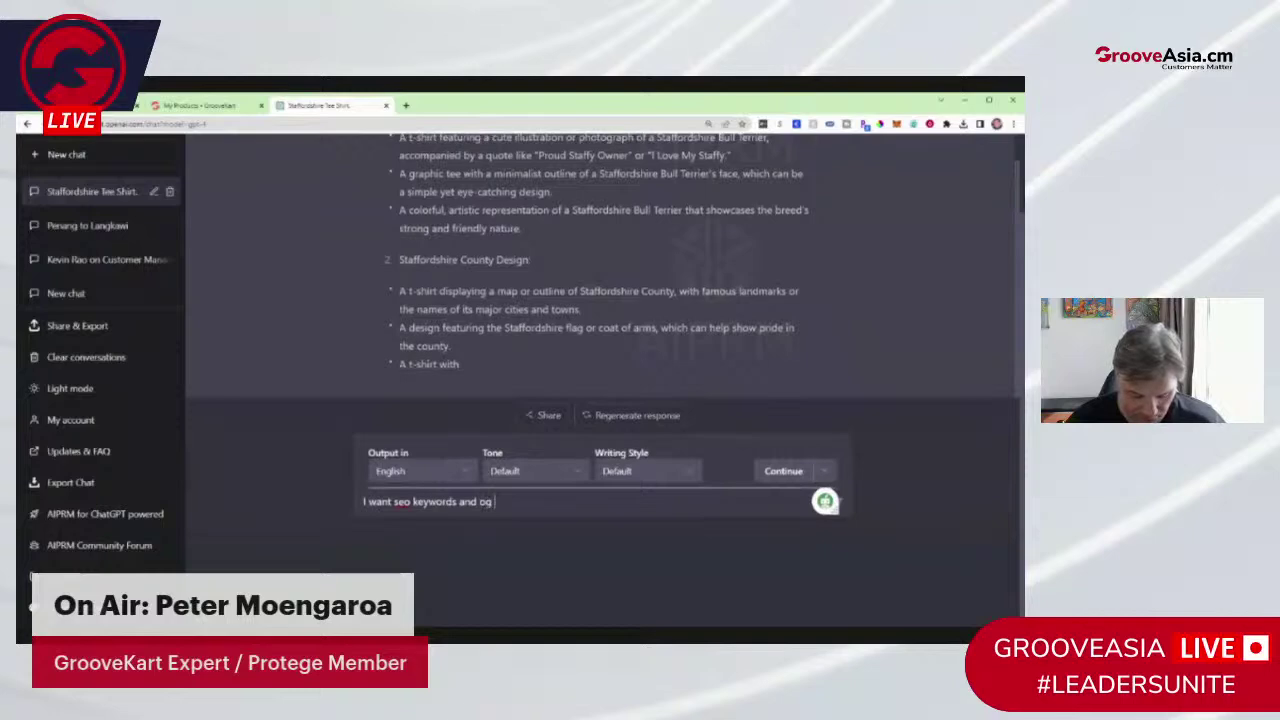
type(" title ")
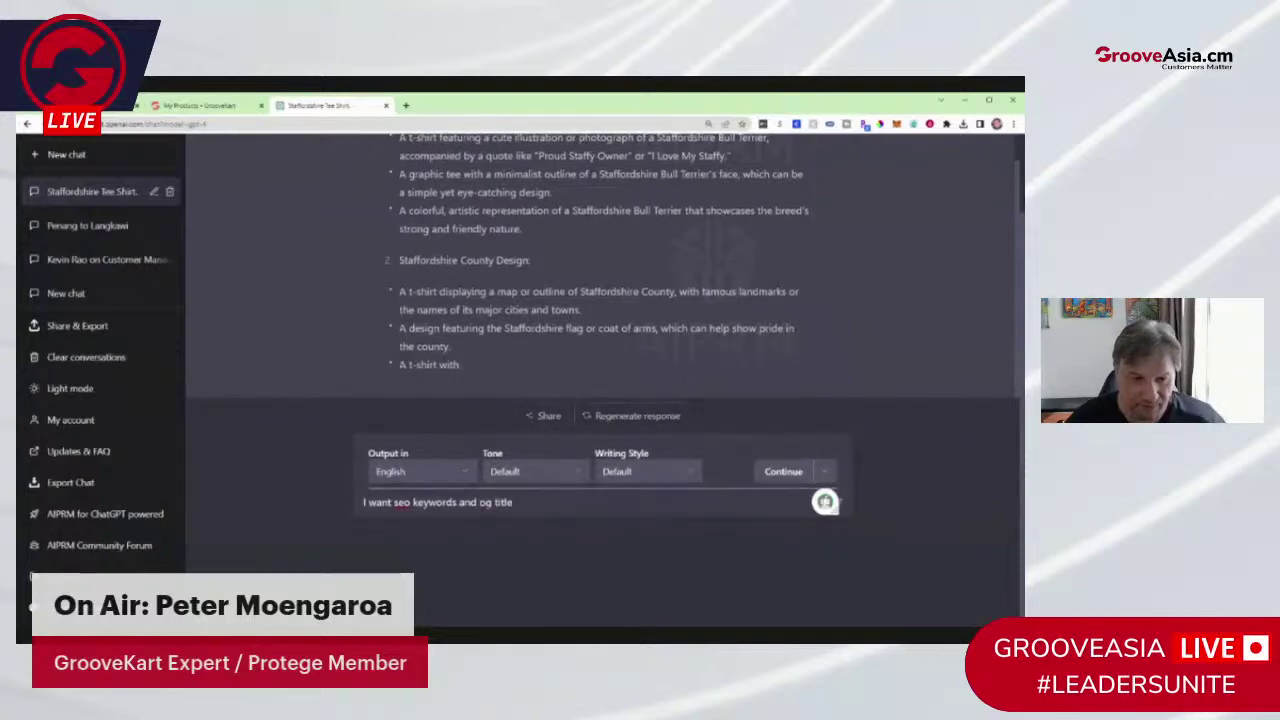
type("and d")
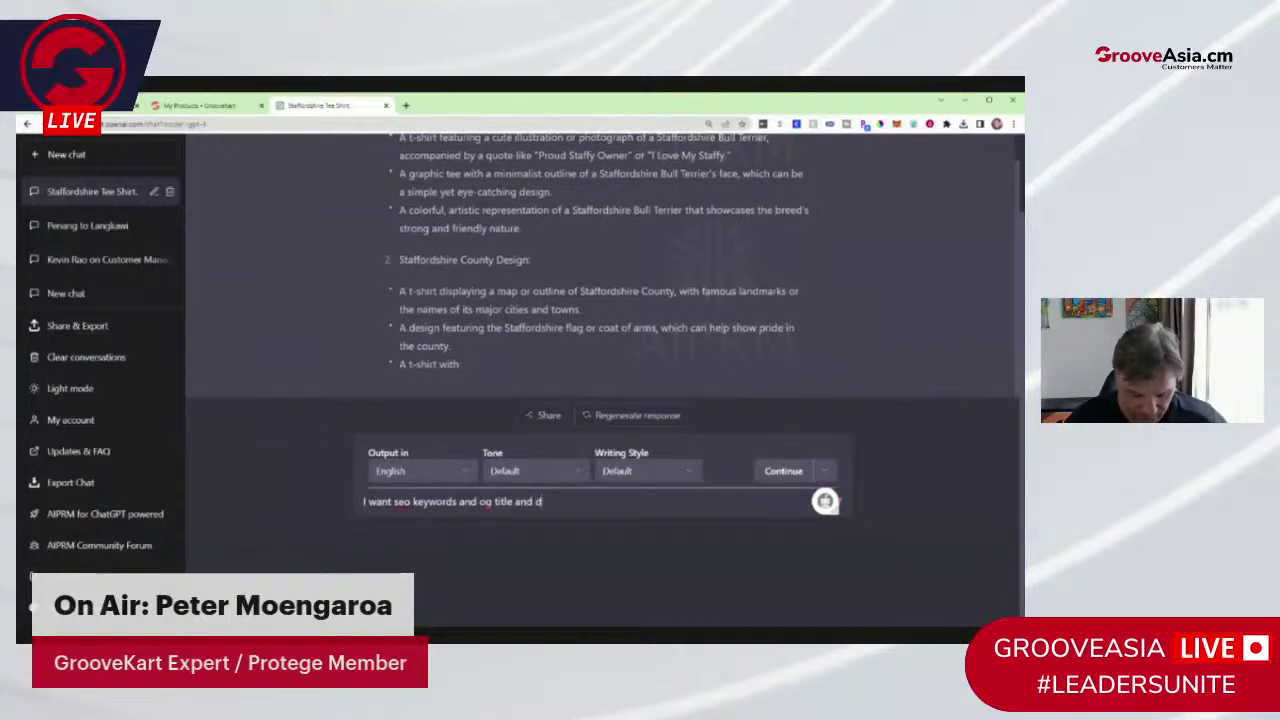
type("escription")
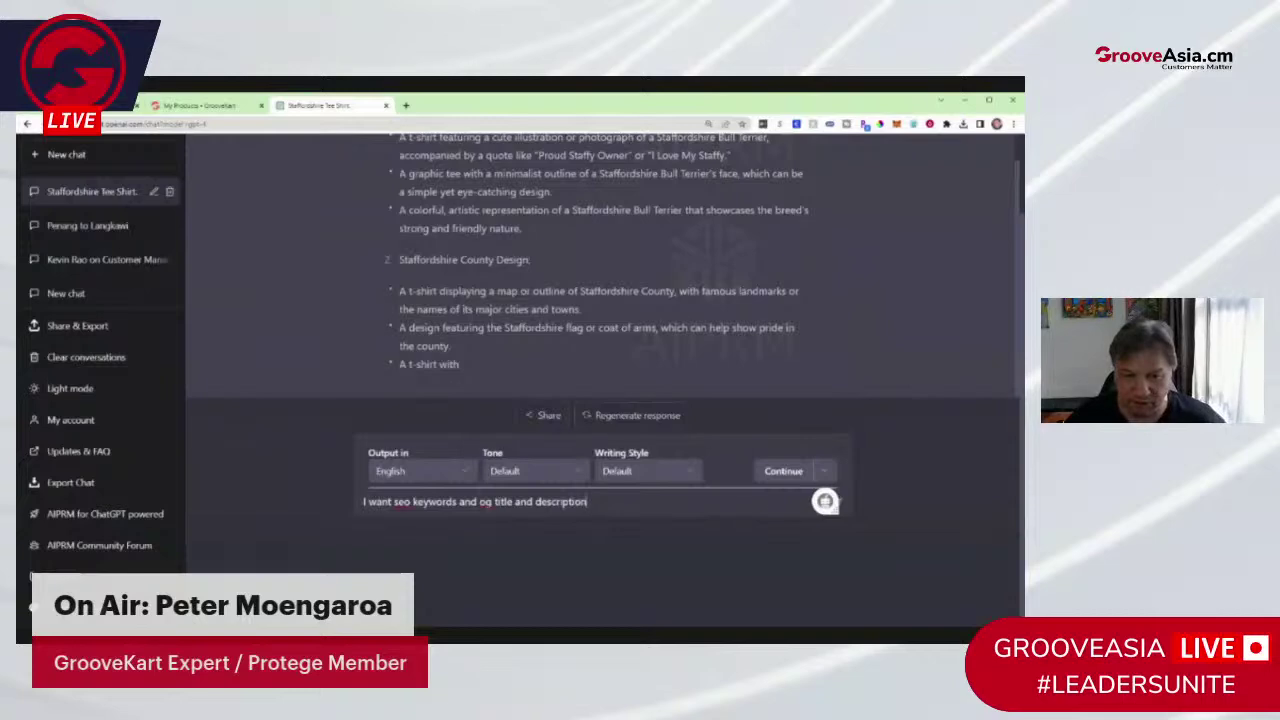
key("Return")
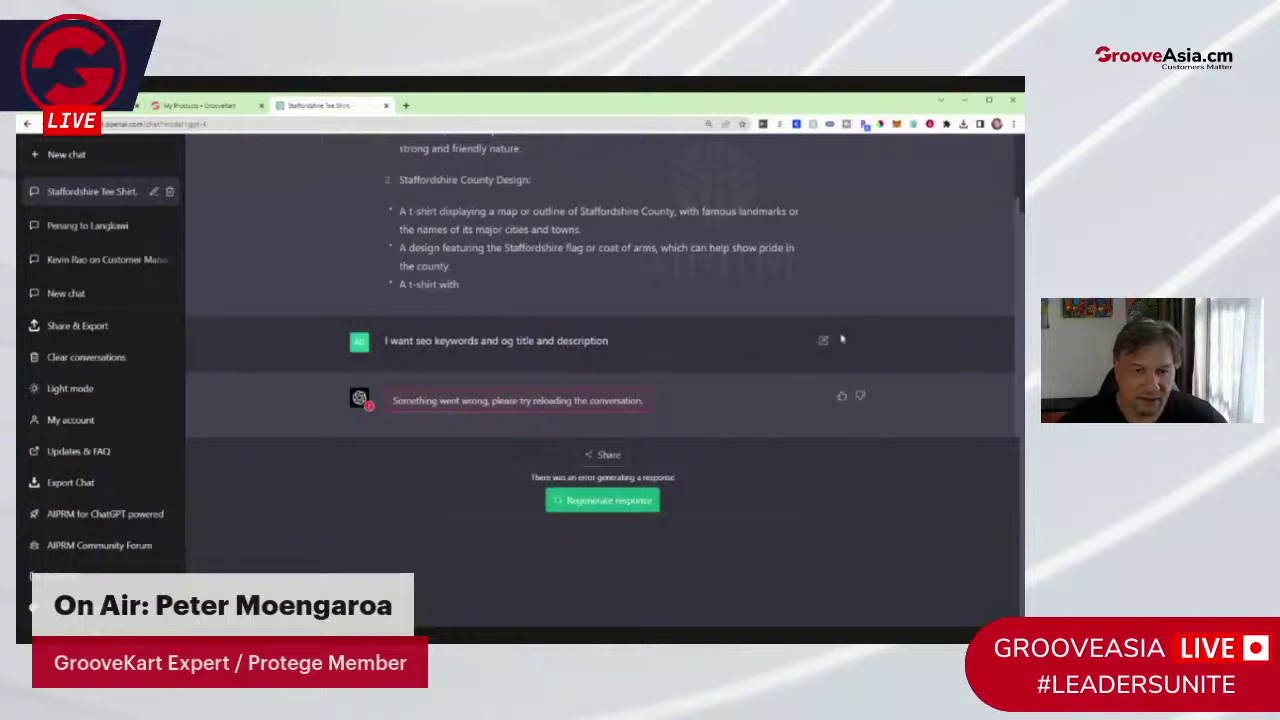
Step: Try regenerating the response, and resubmit the prompt reworded as "I want seo keywords and og title and og description"
left_click(617, 500)
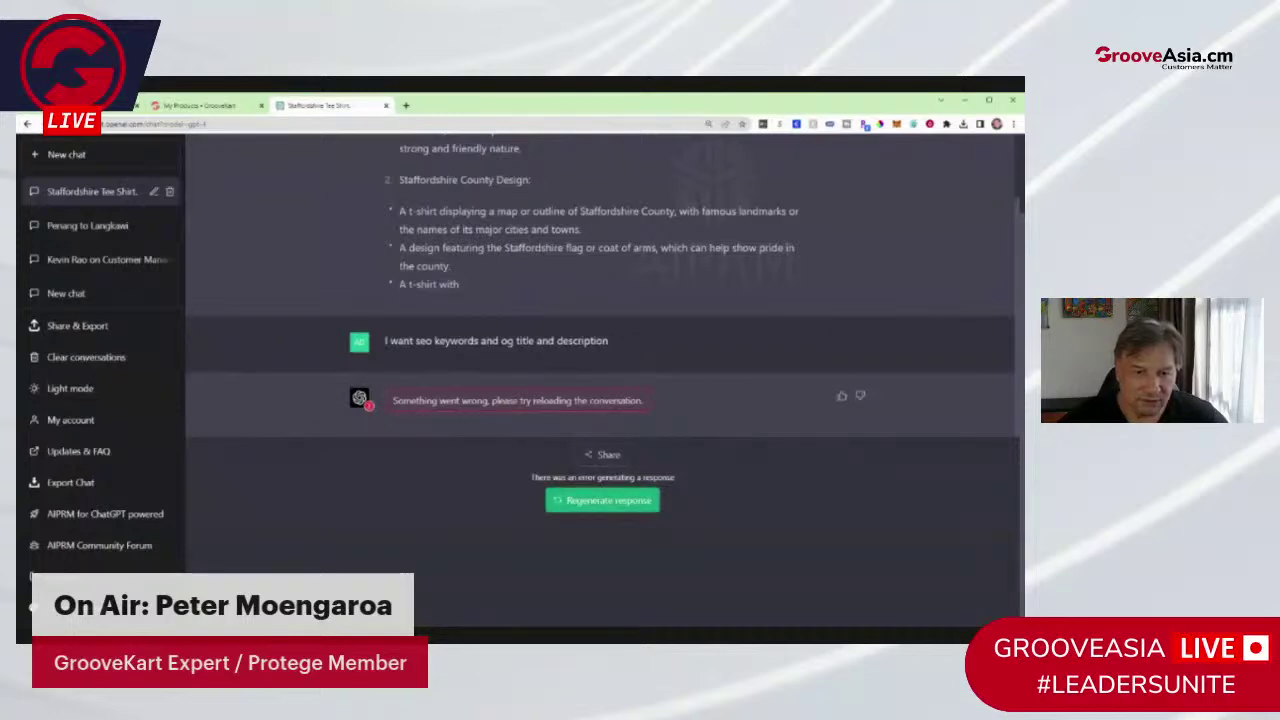
left_click(823, 341)
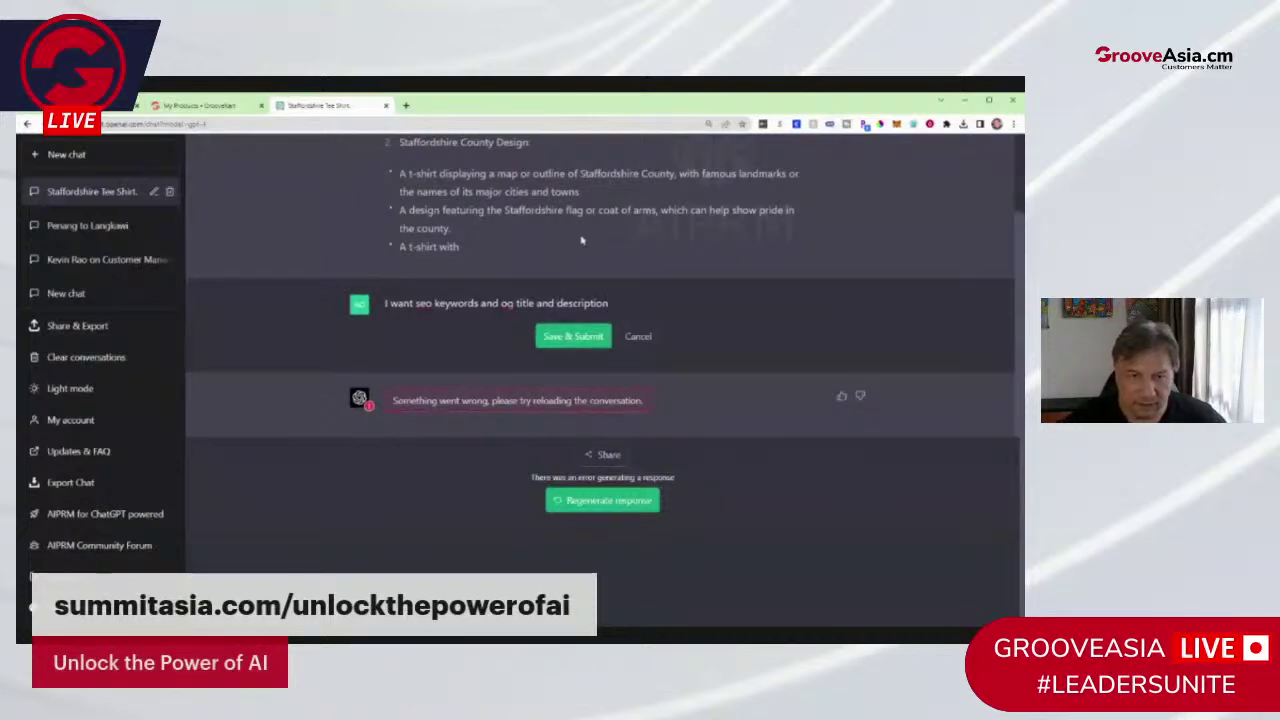
type("og")
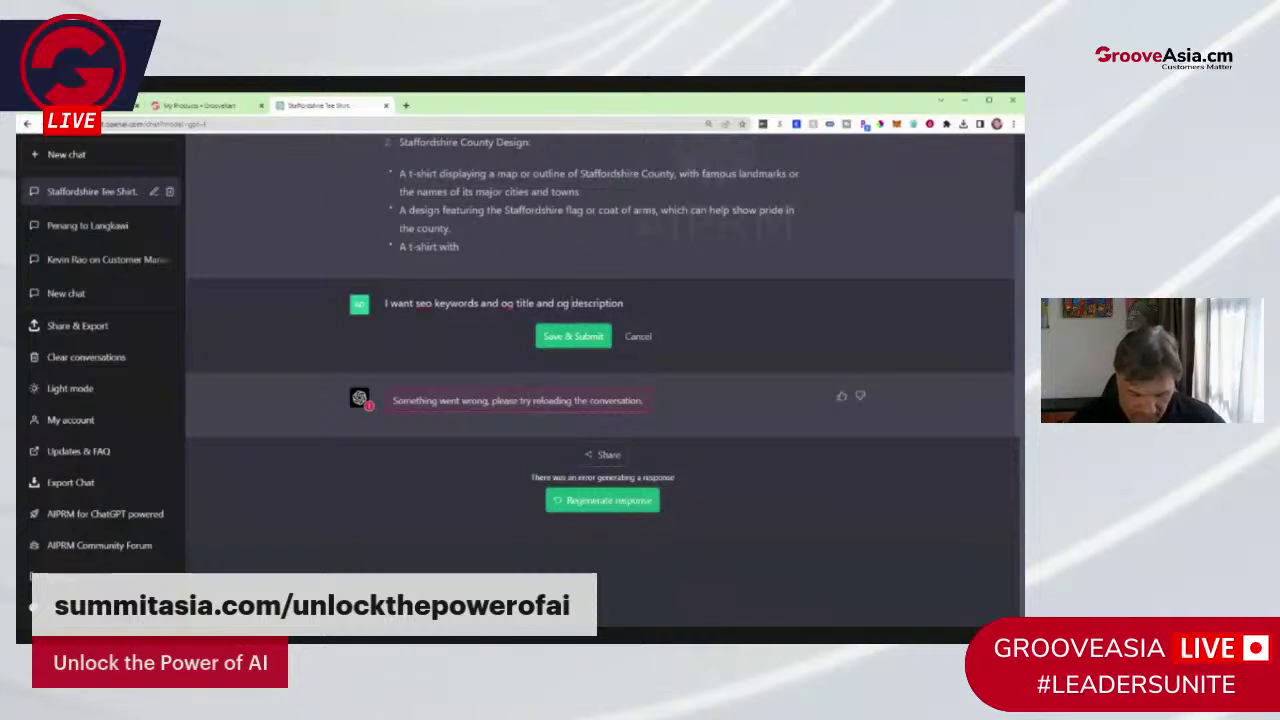
left_click(572, 336)
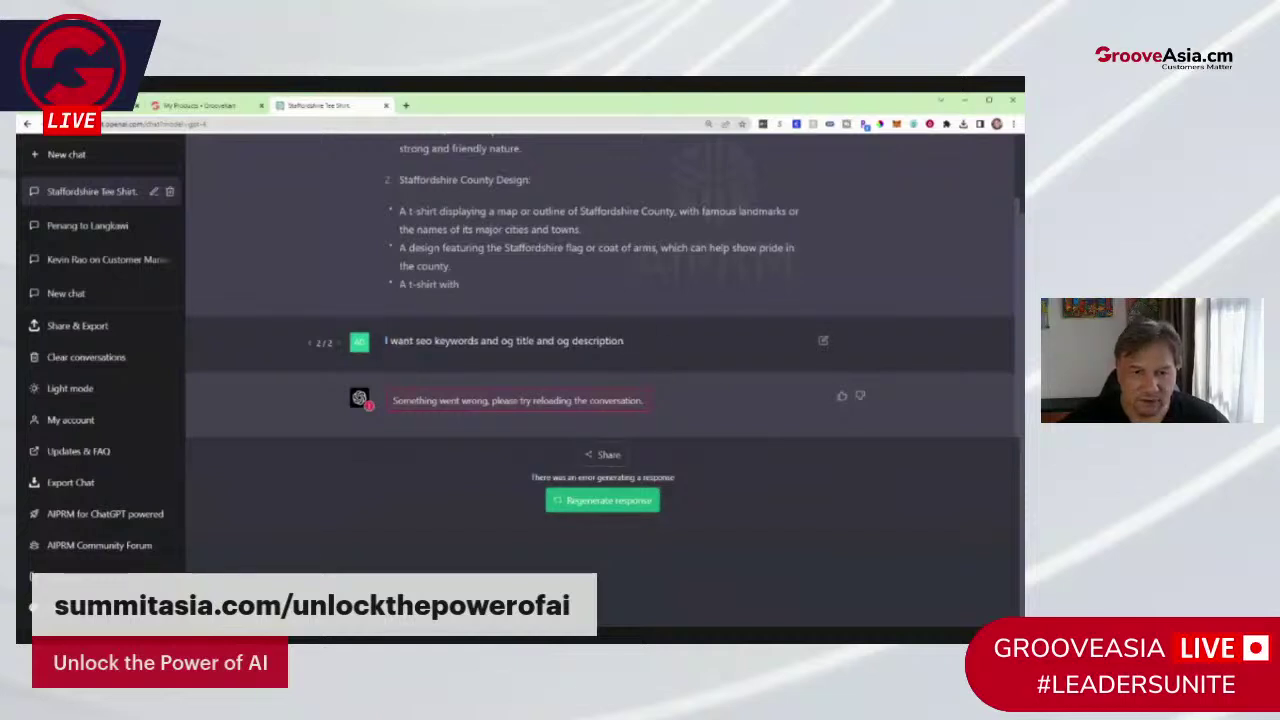
Step: Extend the submitted prompt with "for my staffordshire printed tee shirts" and resubmit it
left_click(823, 341)
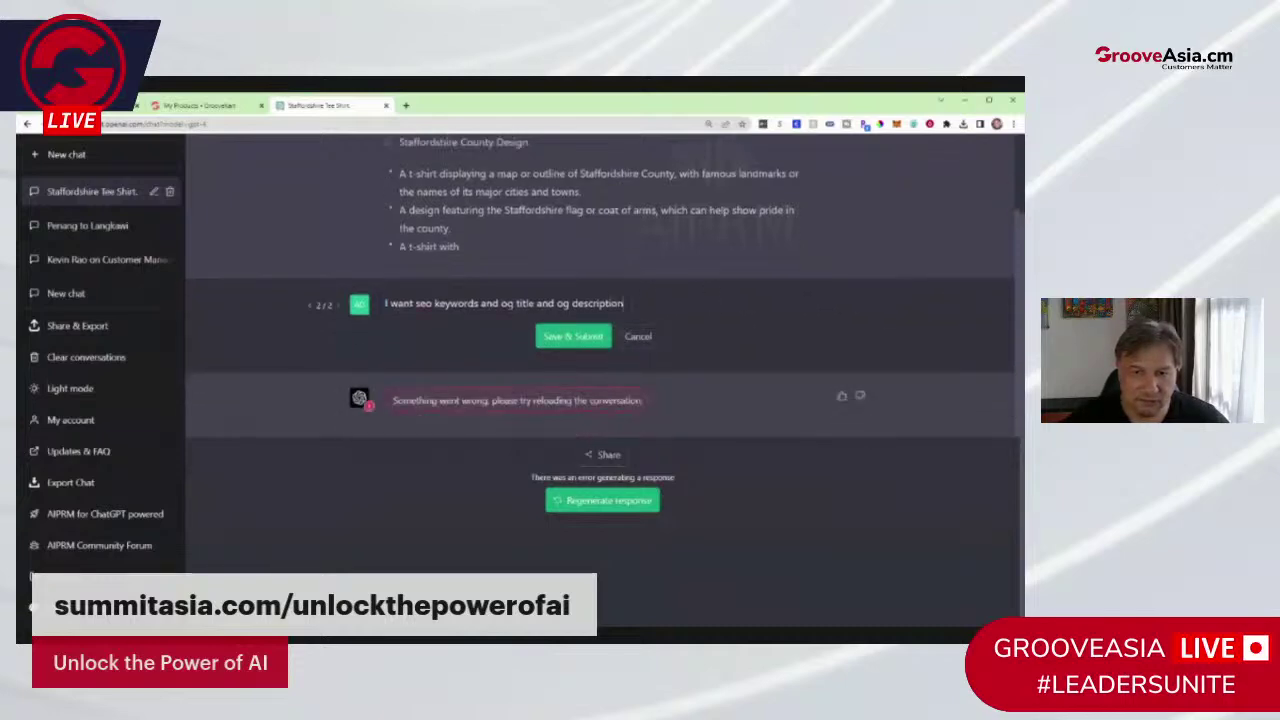
type("for my staf")
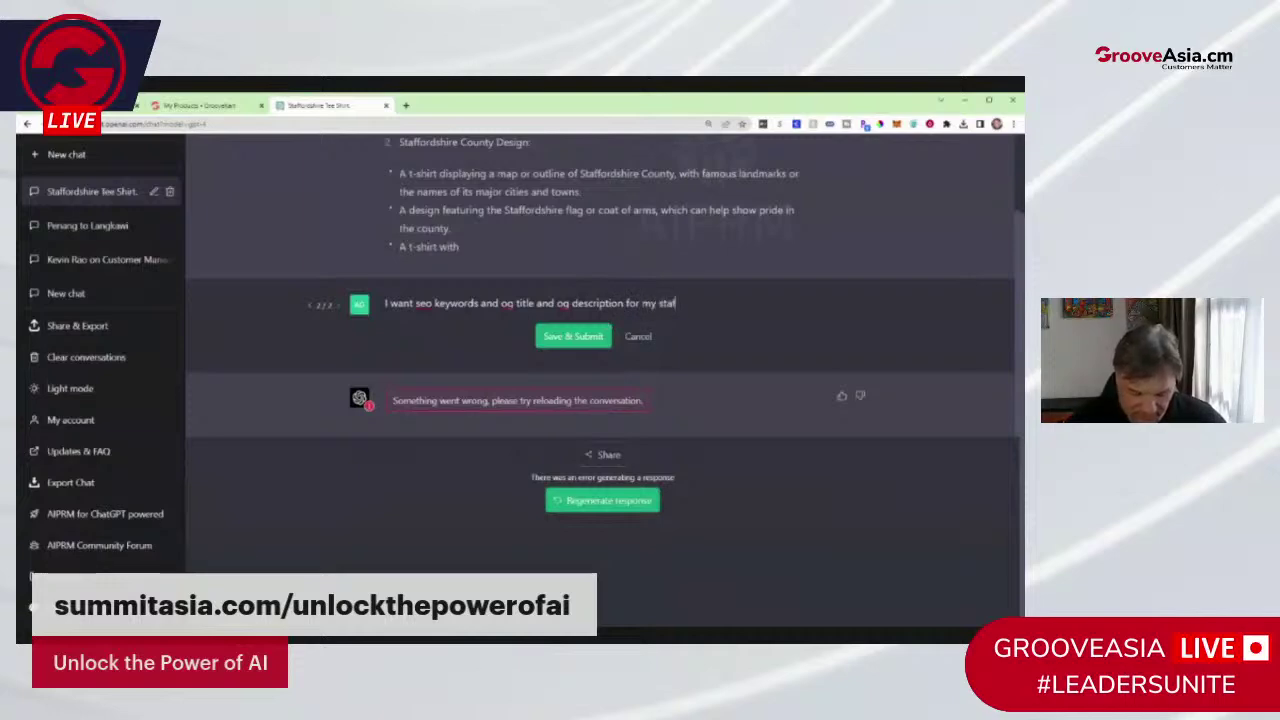
type("fordshire p")
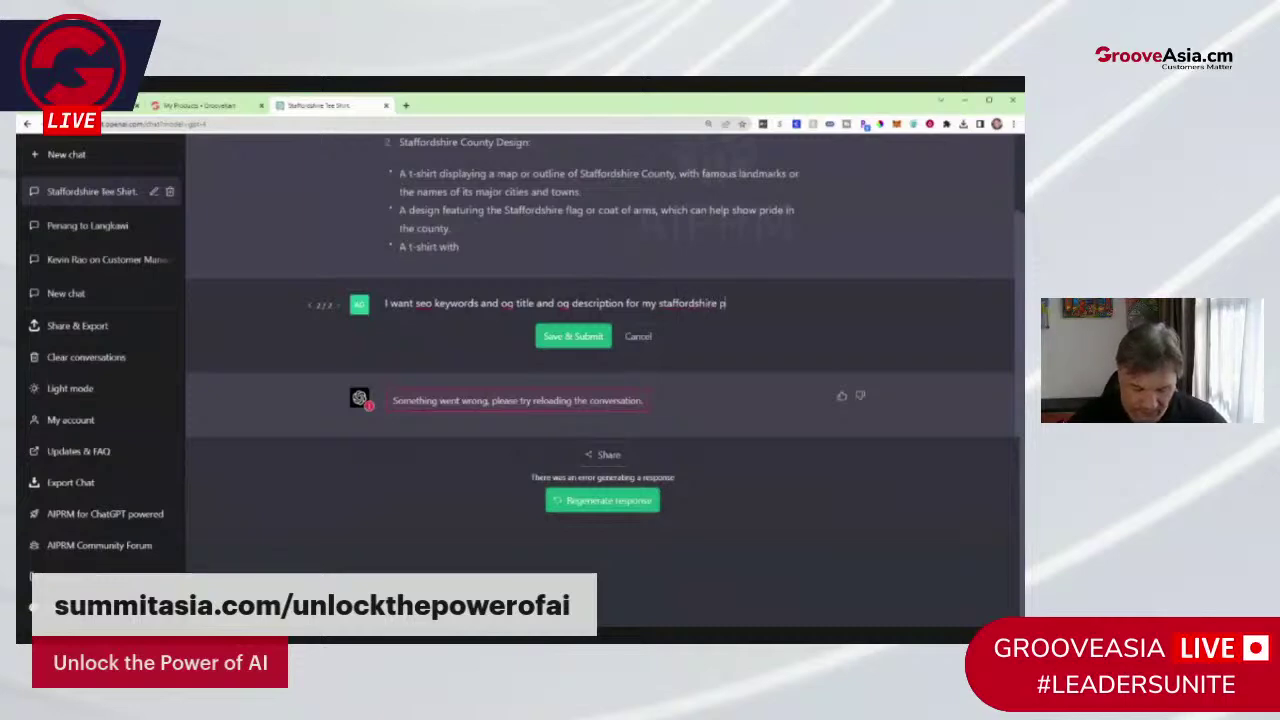
type("rinted tee sh")
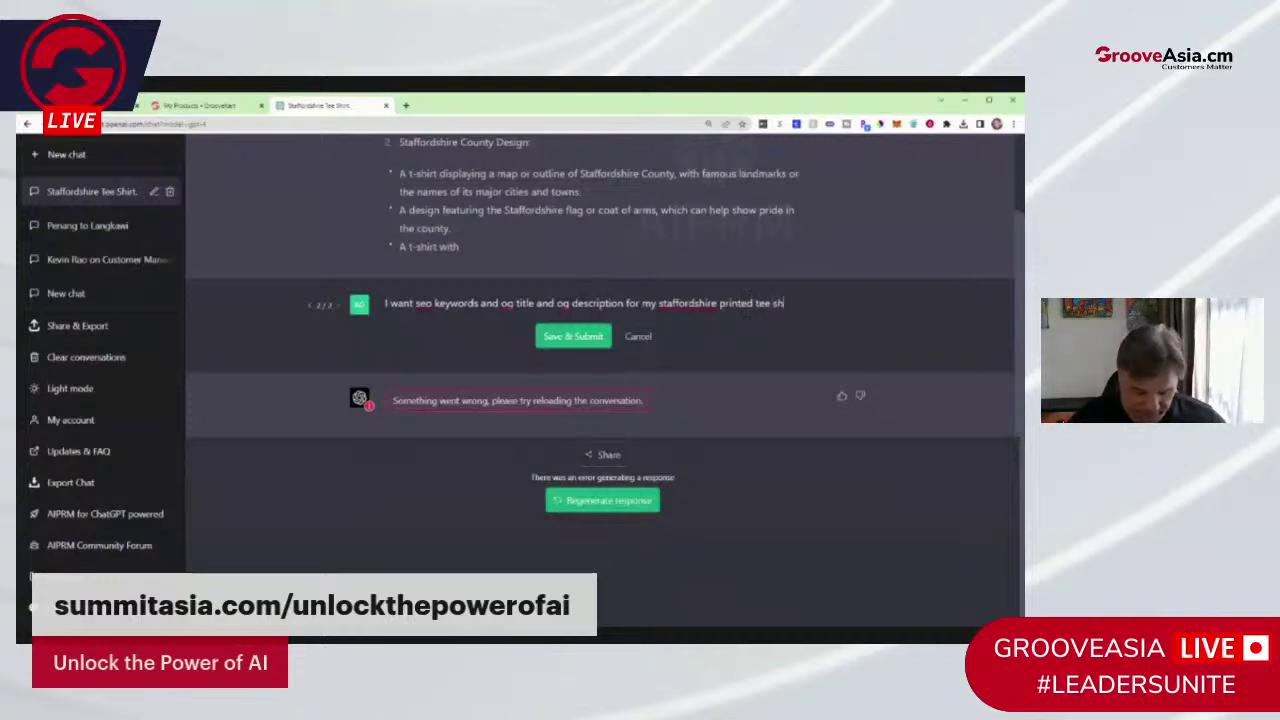
type("irts")
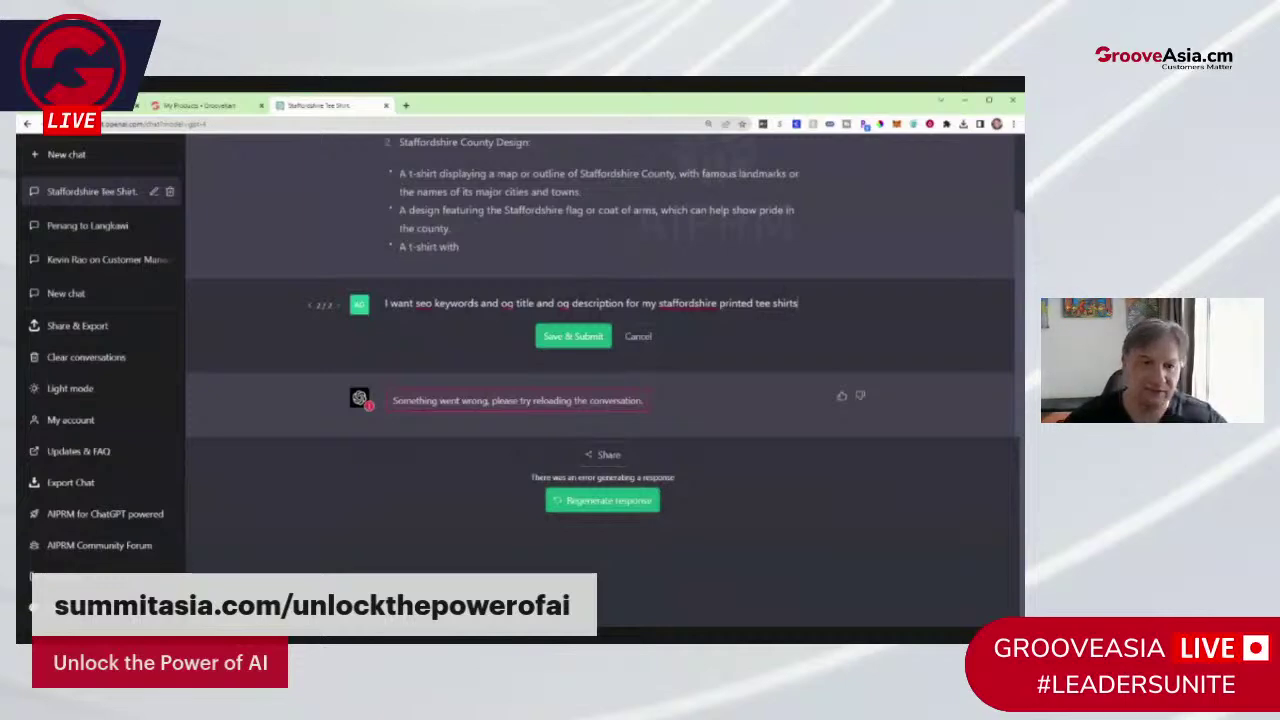
left_click(555, 337)
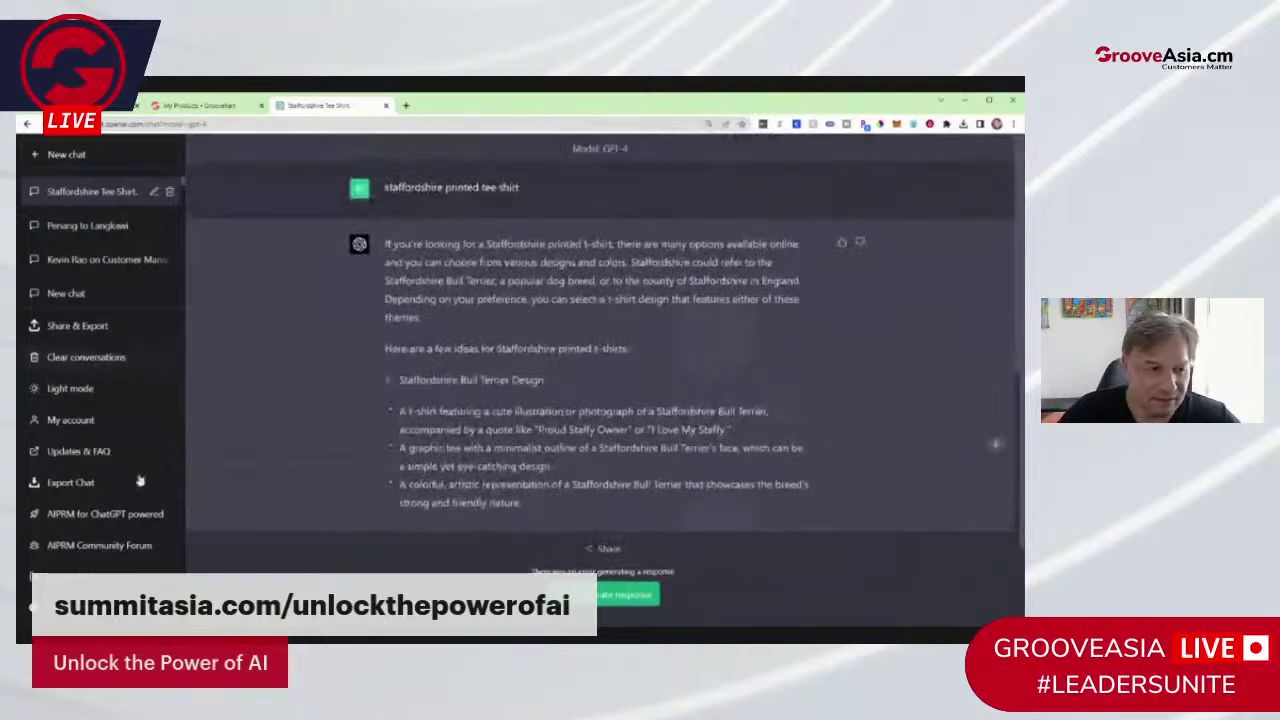
Step: Search the chat history for the earlier Staffordshire Bull-terrier conversation and try to open it
scroll(112, 250, "down", 5)
scroll(112, 252, "down", 8)
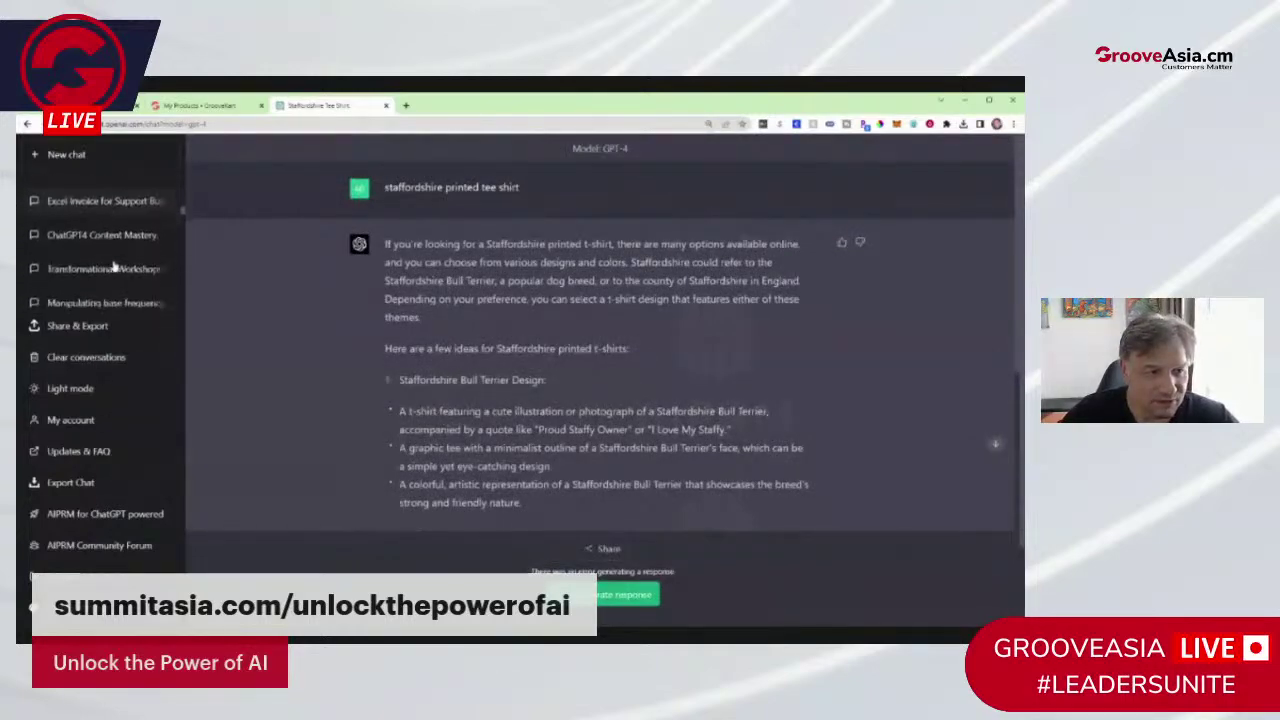
scroll(123, 285, "down", 6)
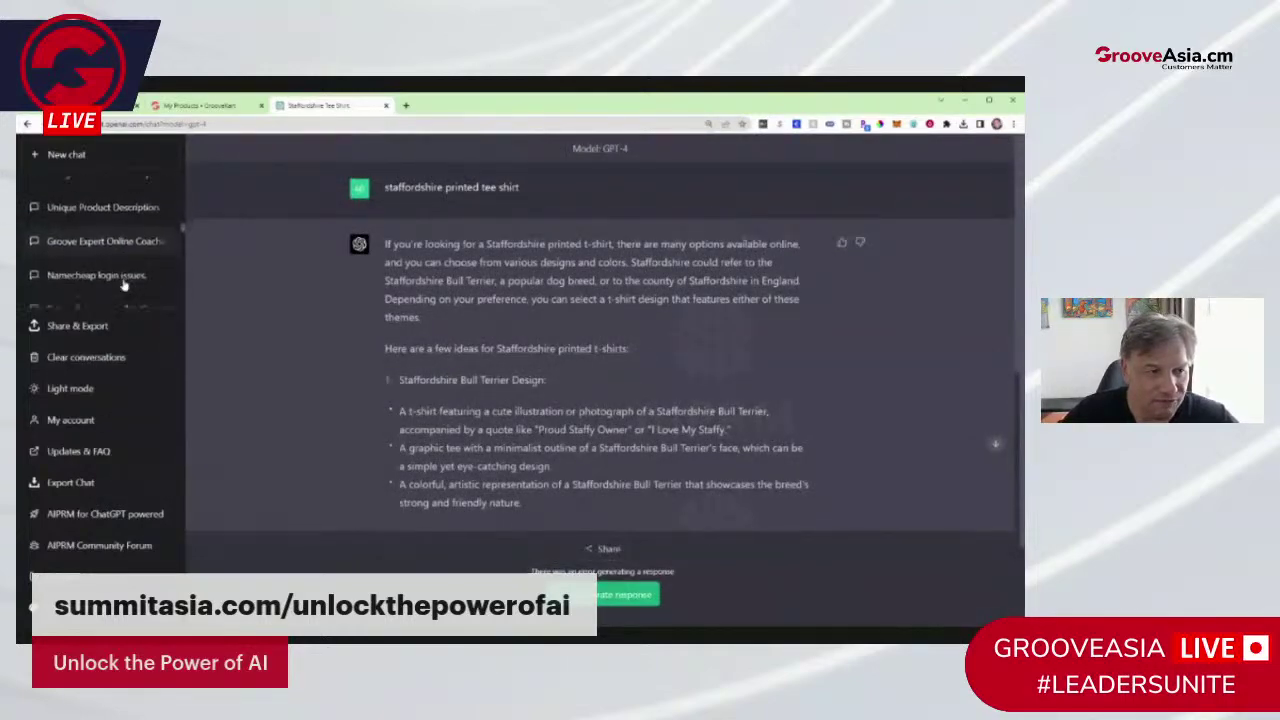
scroll(123, 285, "down", 5)
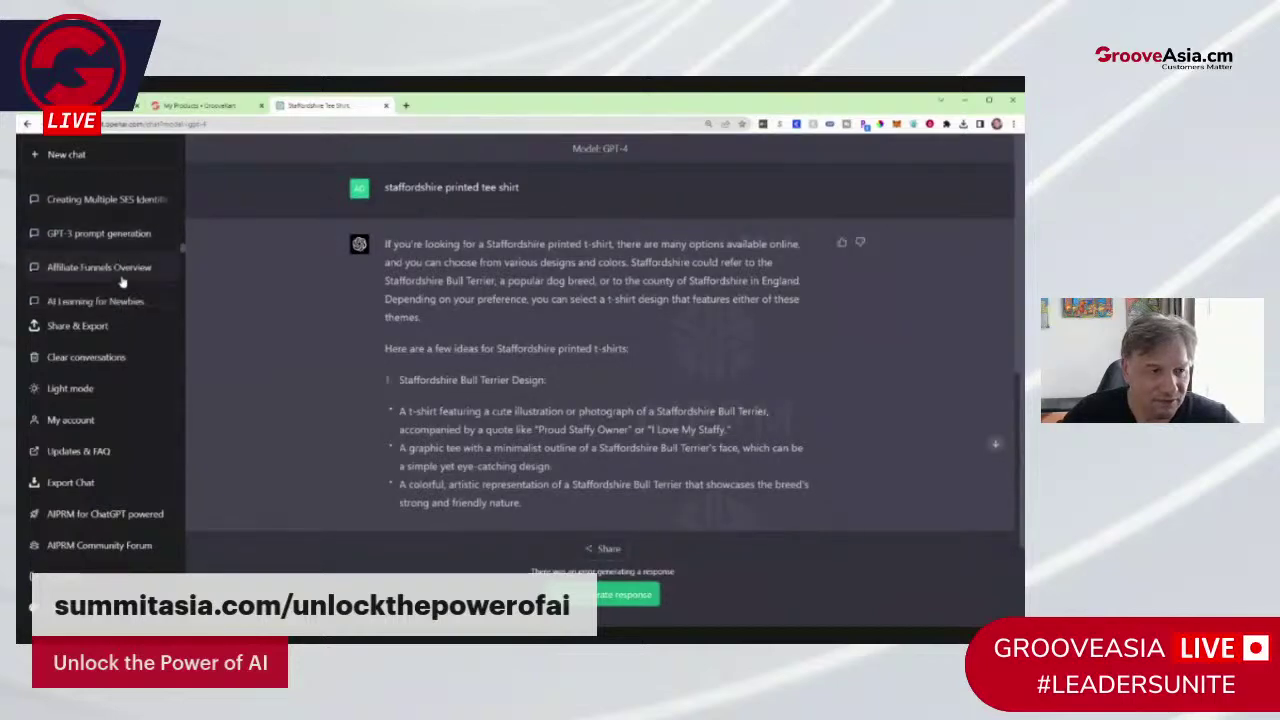
scroll(123, 285, "down", 1)
scroll(123, 275, "down", 1)
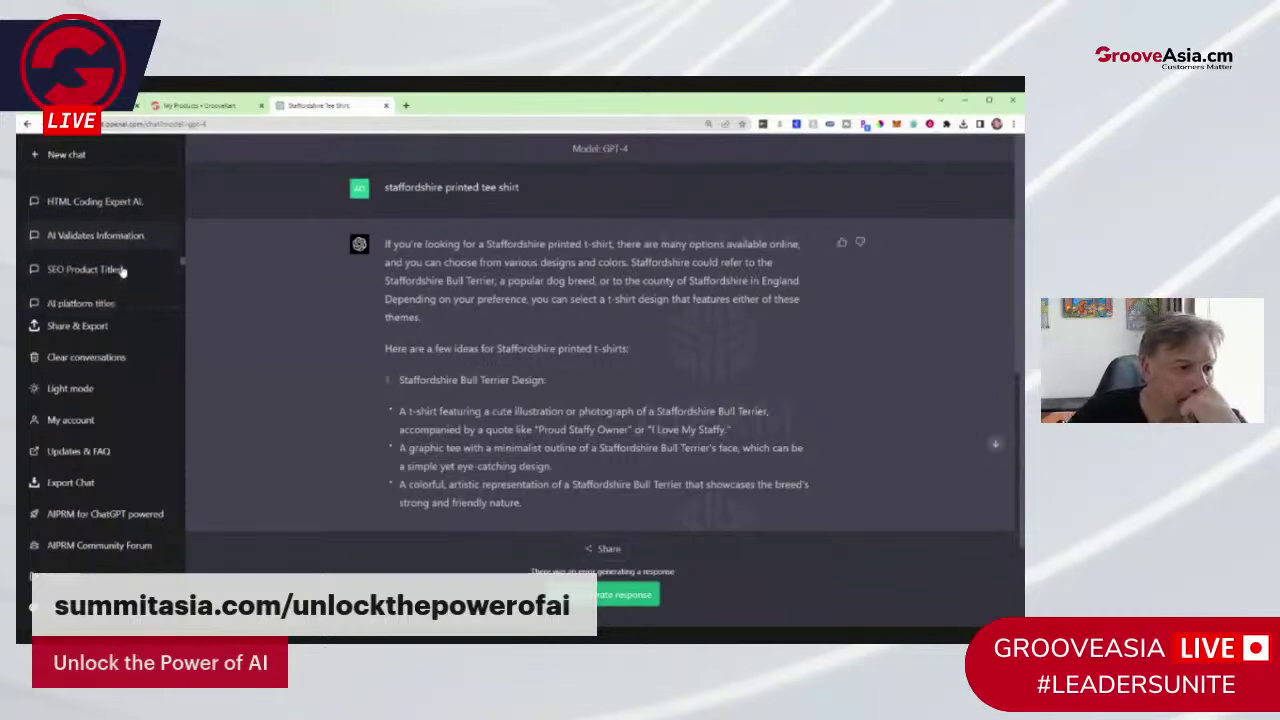
scroll(123, 270, "down", 5)
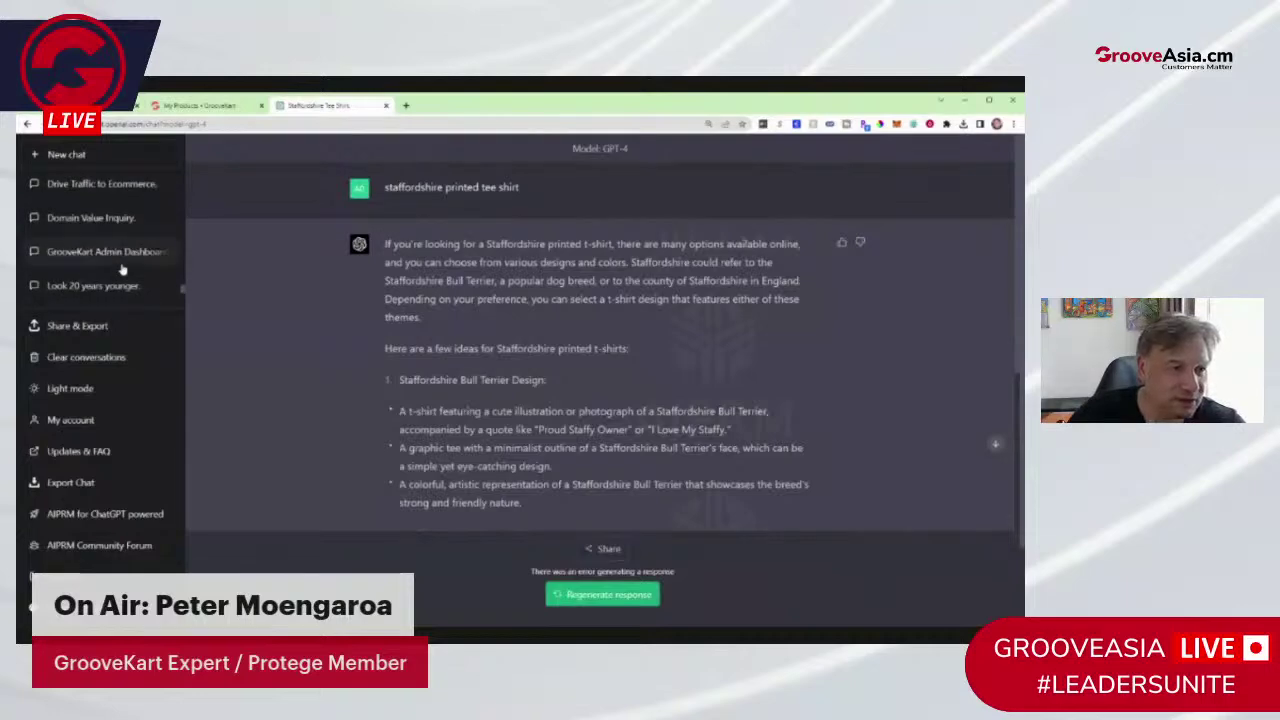
scroll(123, 270, "down", 3)
scroll(122, 268, "down", 5)
scroll(118, 265, "down", 6)
scroll(118, 265, "down", 1)
left_click(115, 258)
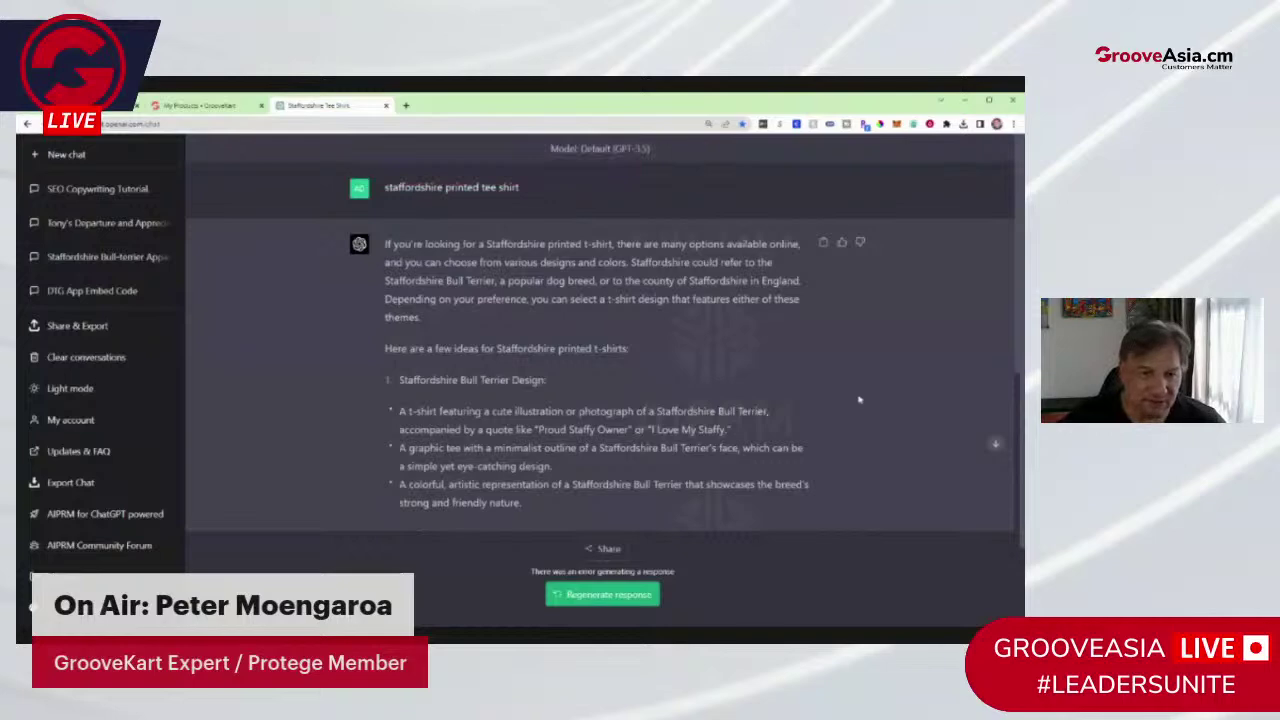
Step: Retry opening the Staffordshire Bull-terrier conversation listed above DTG App Embed Code
scroll(826, 437, "down", 2)
scroll(820, 431, "down", 3)
scroll(814, 440, "up", 5)
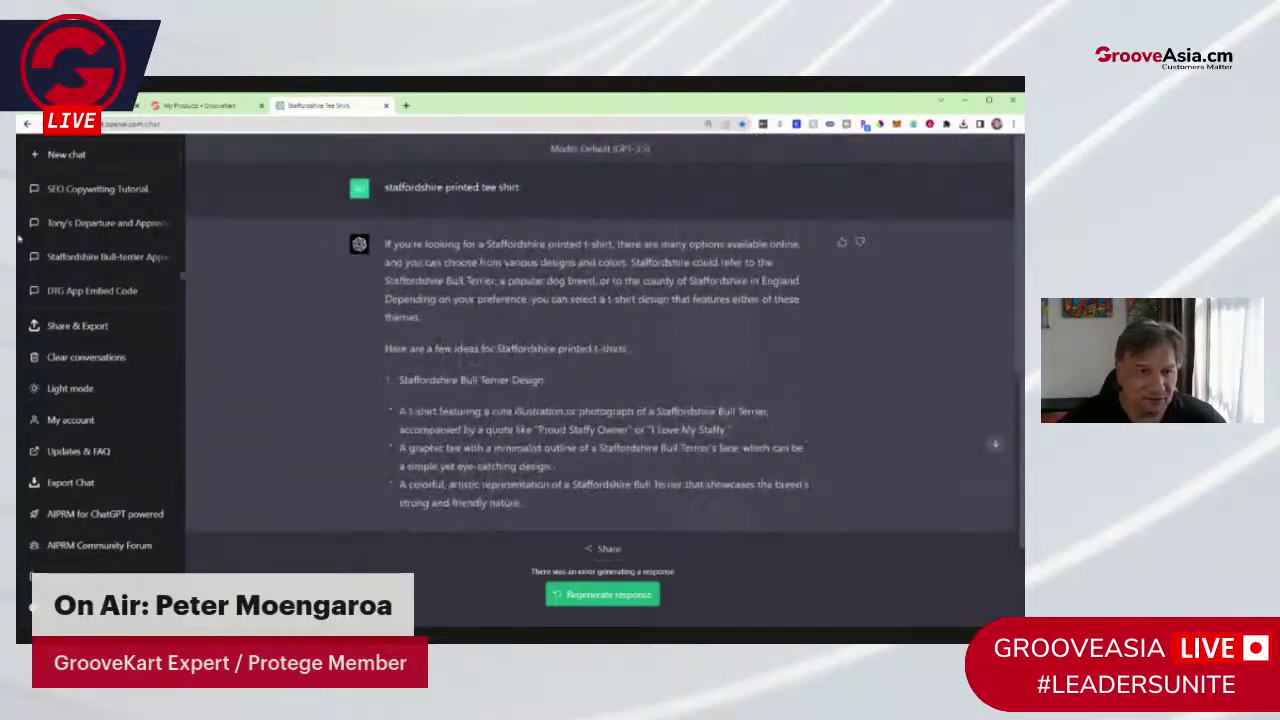
left_click(106, 260)
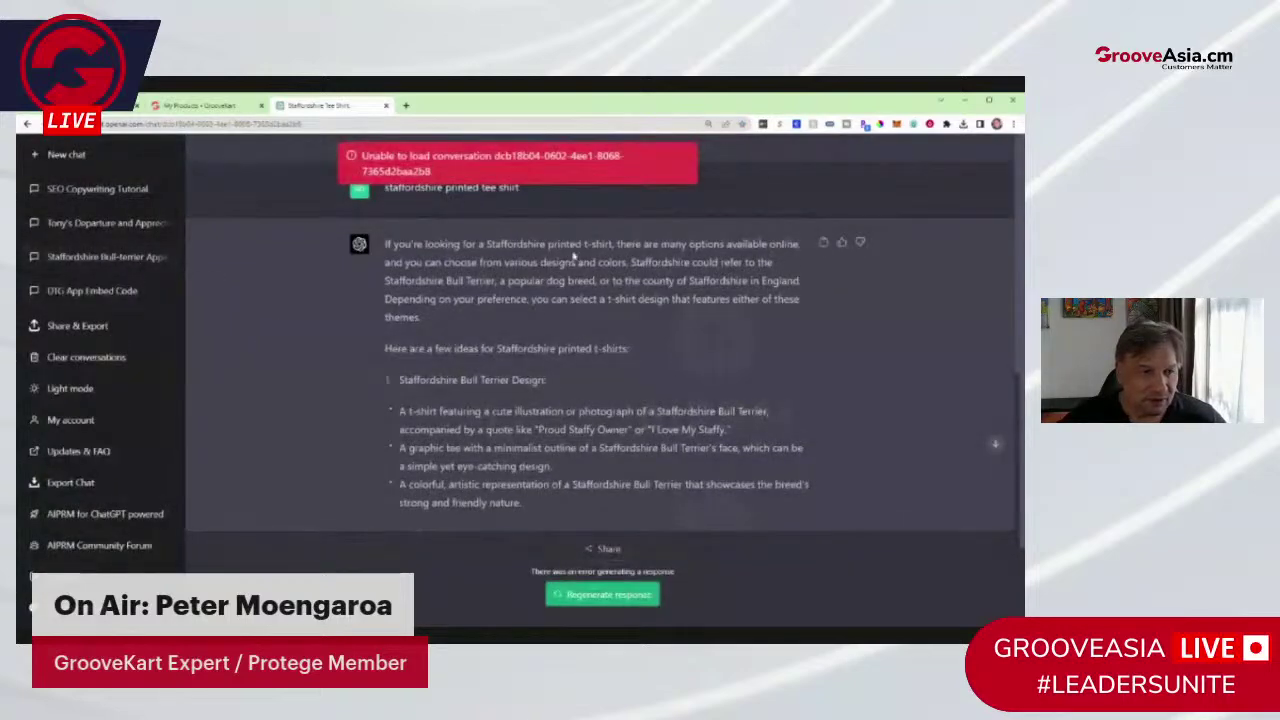
Step: Look through the older conversations in the chat history for one related to product titles and descriptions
scroll(606, 296, "down", 2)
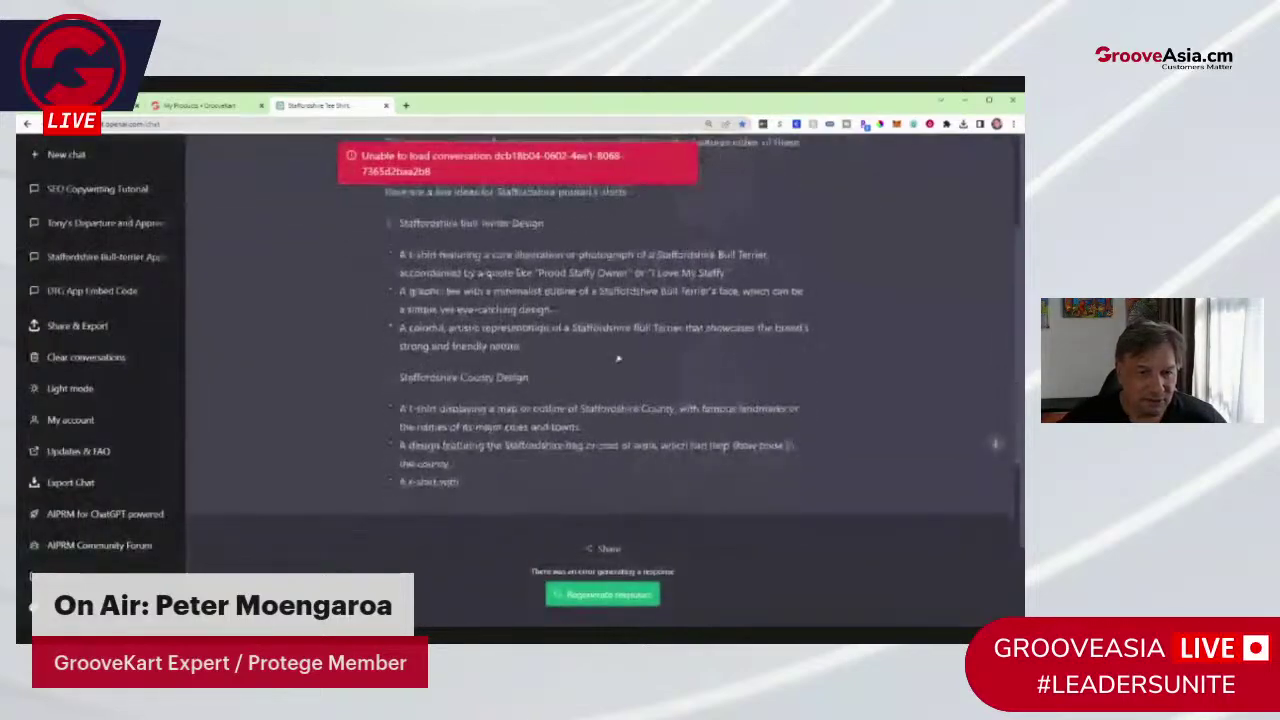
scroll(122, 290, "up", 2)
scroll(122, 270, "up", 2)
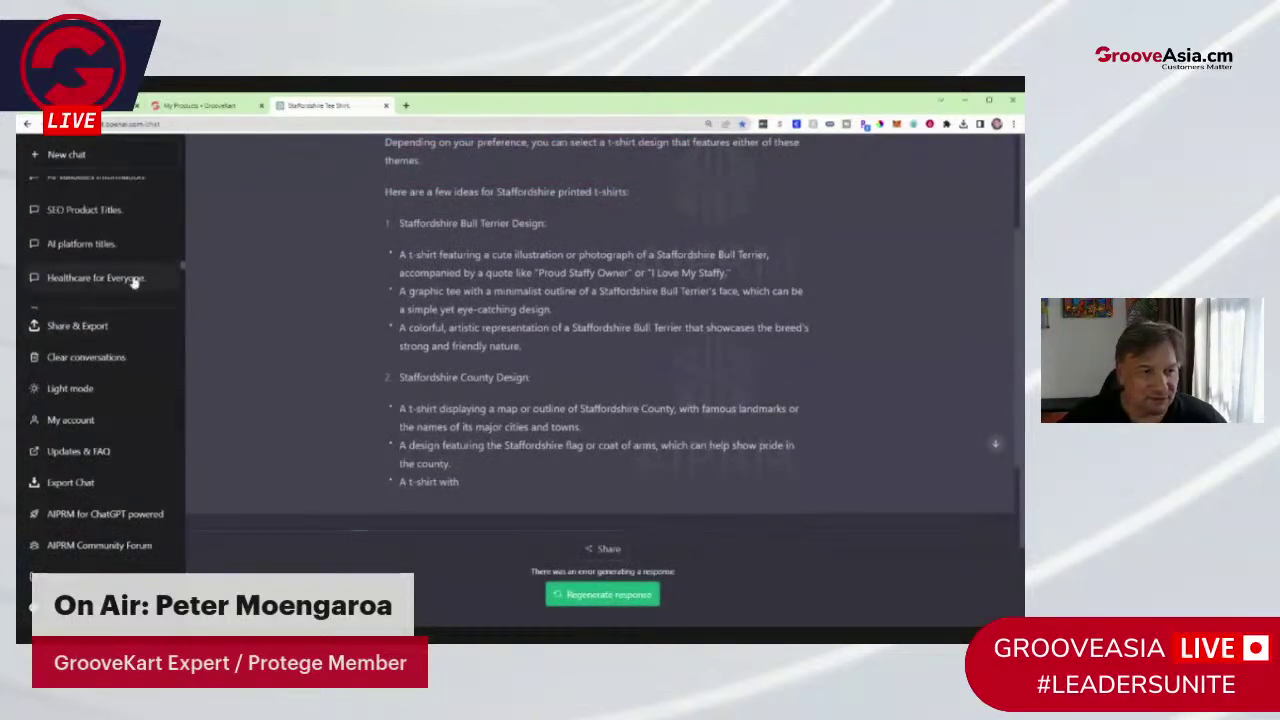
scroll(133, 282, "down", 2)
scroll(133, 284, "up", 5)
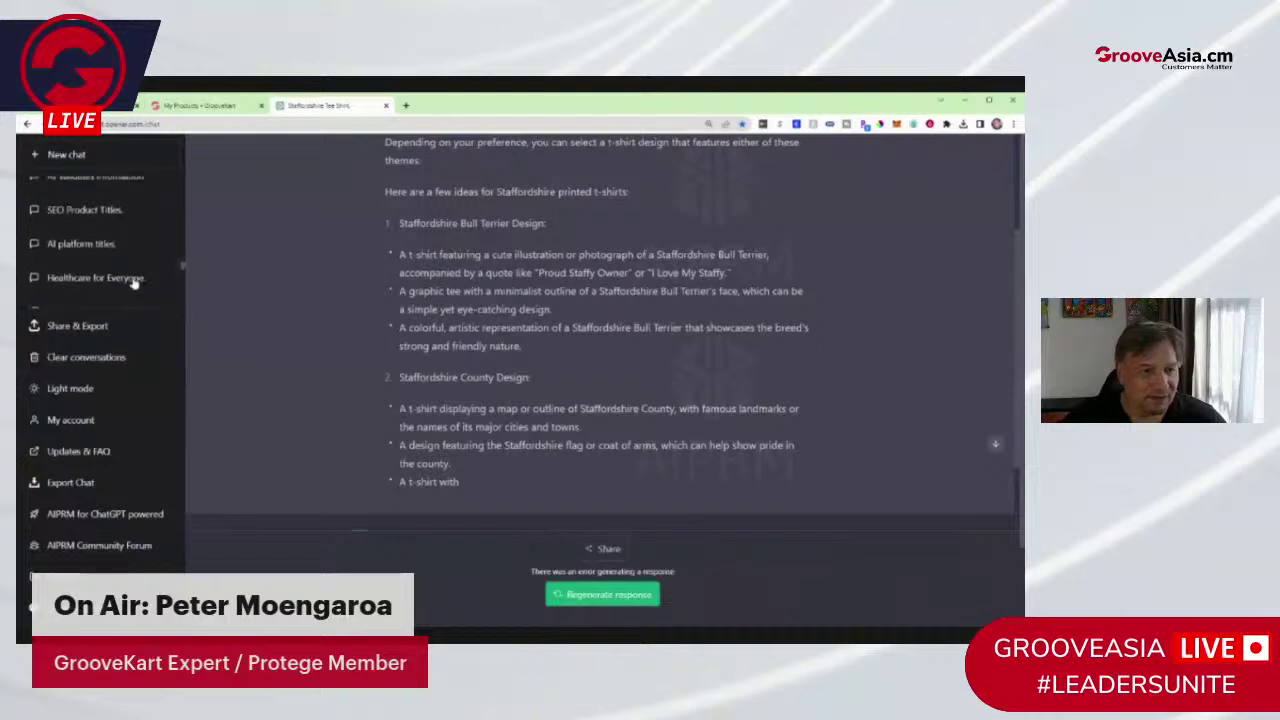
scroll(133, 284, "up", 8)
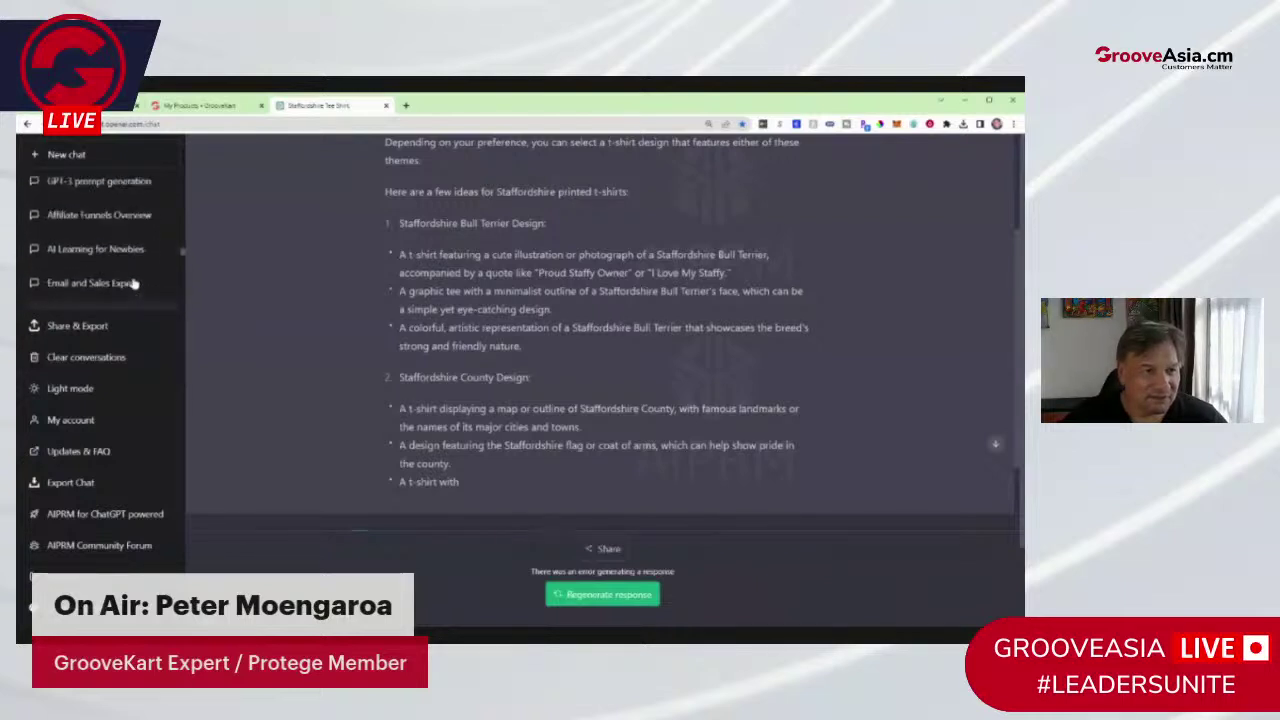
scroll(135, 282, "up", 4)
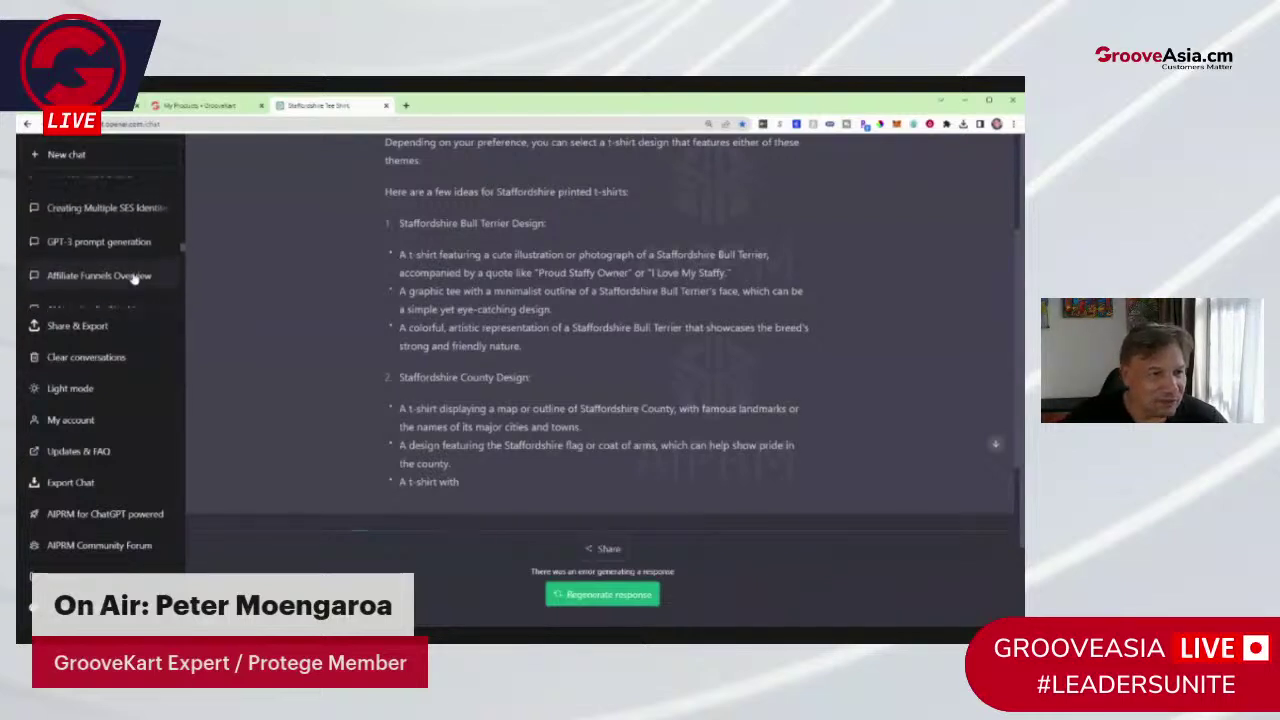
scroll(146, 265, "up", 4)
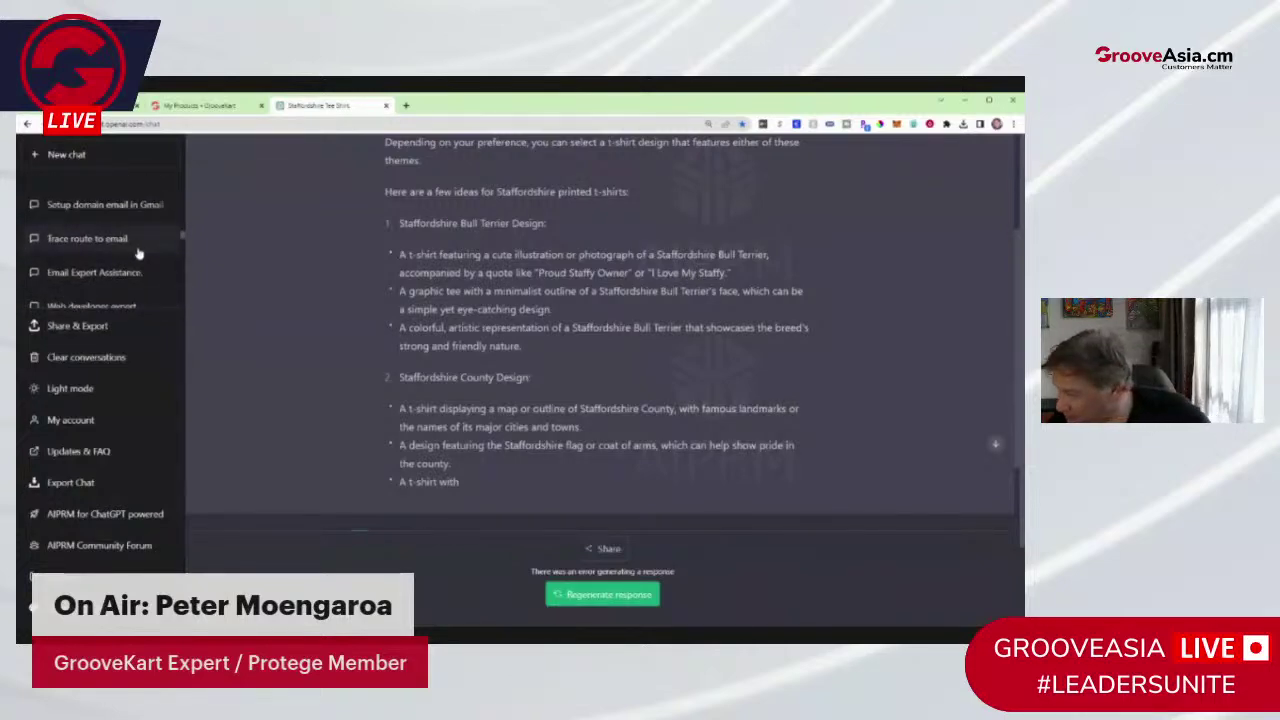
scroll(140, 254, "up", 2)
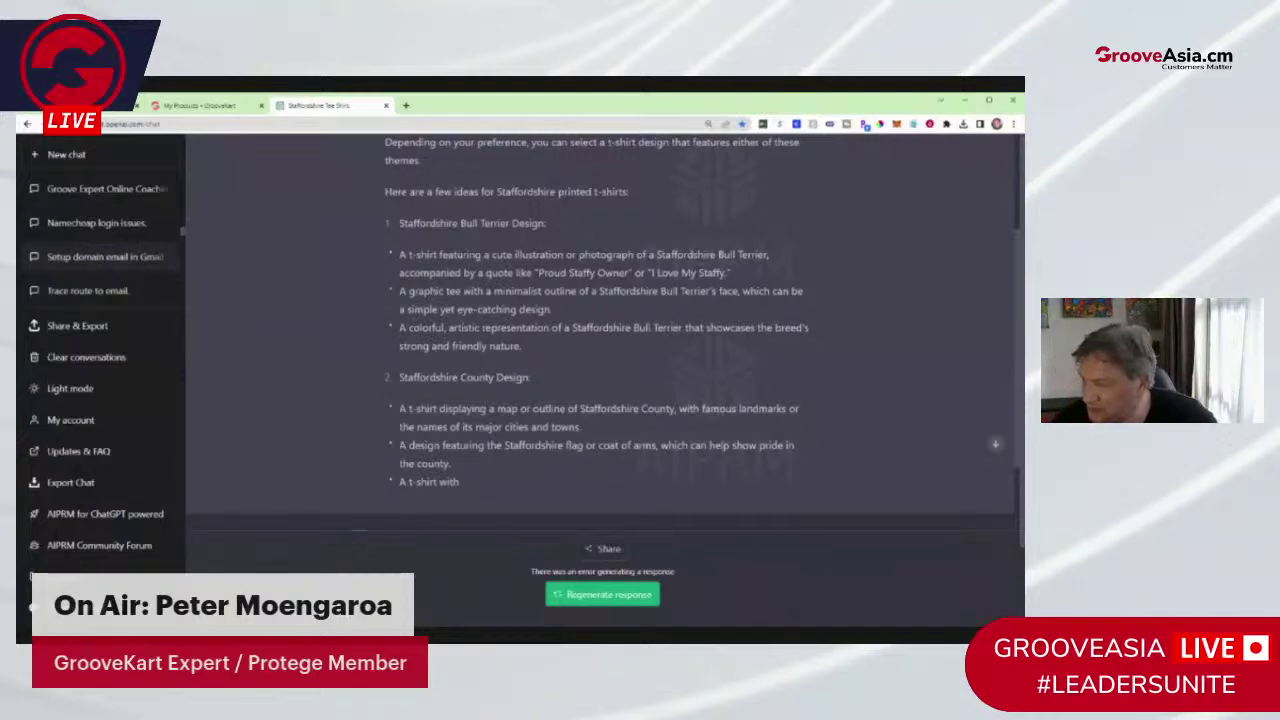
scroll(120, 270, "up", 3)
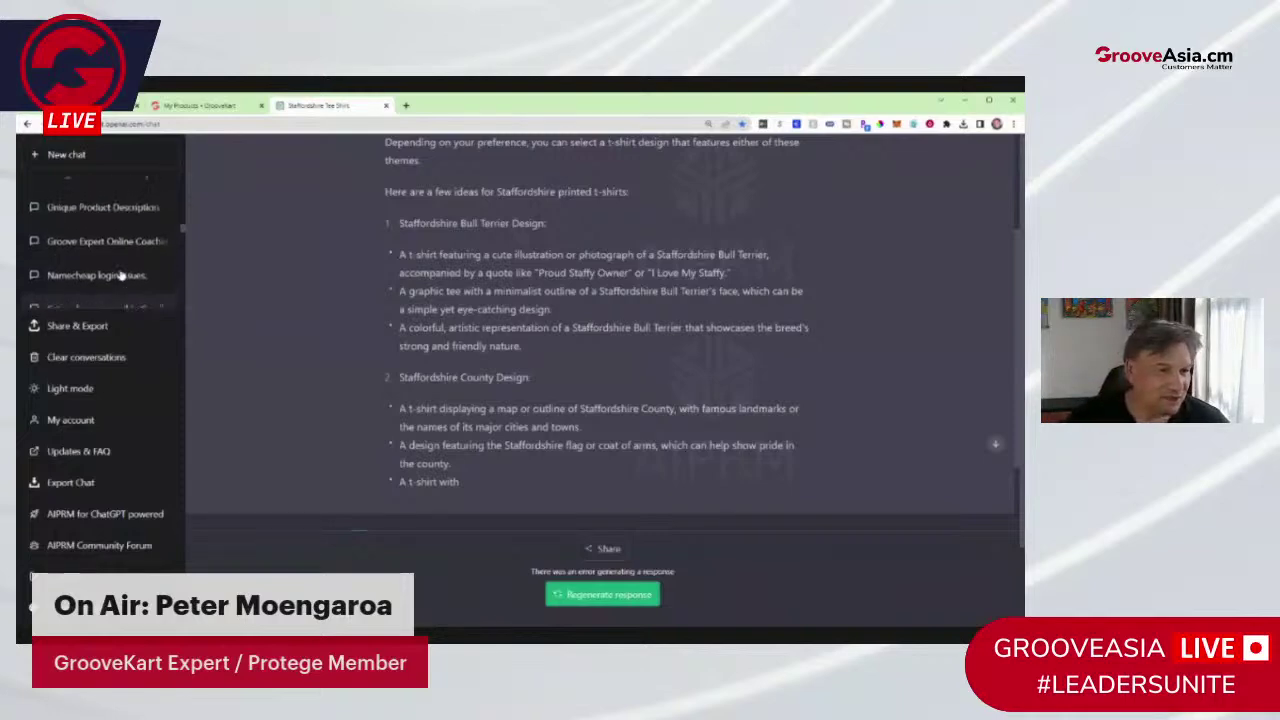
scroll(120, 272, "up", 5)
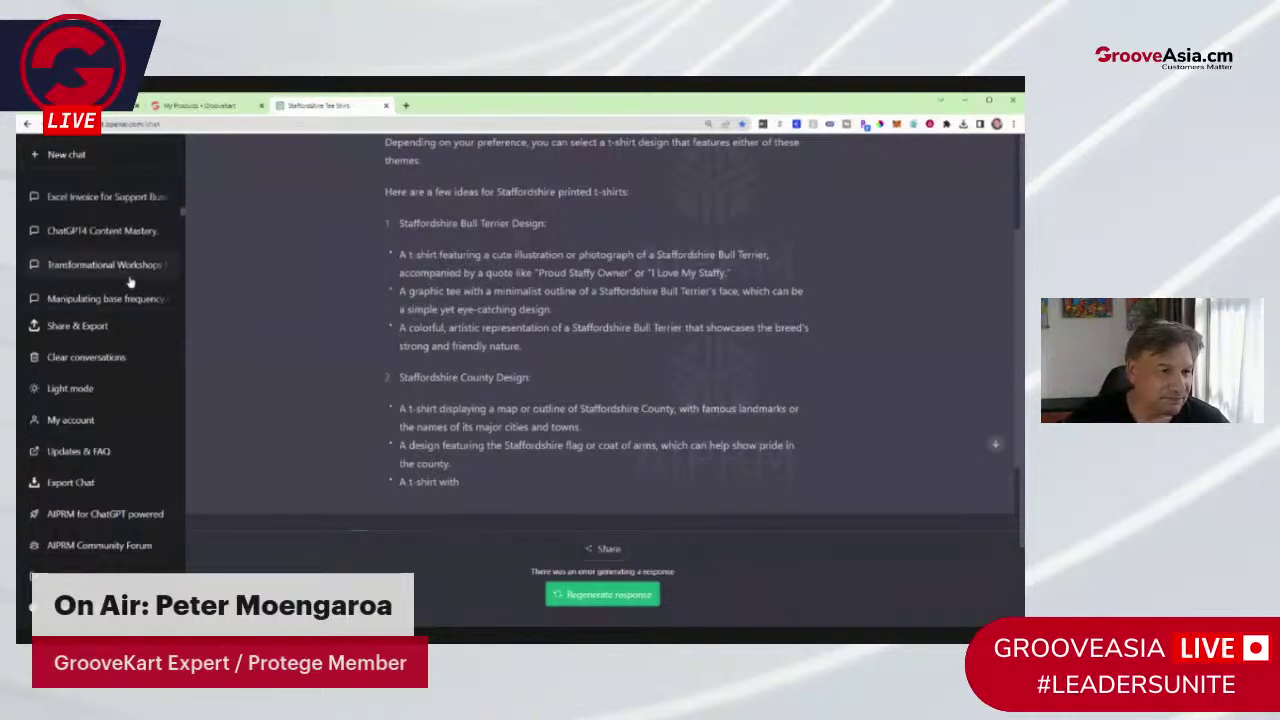
scroll(130, 284, "up", 8)
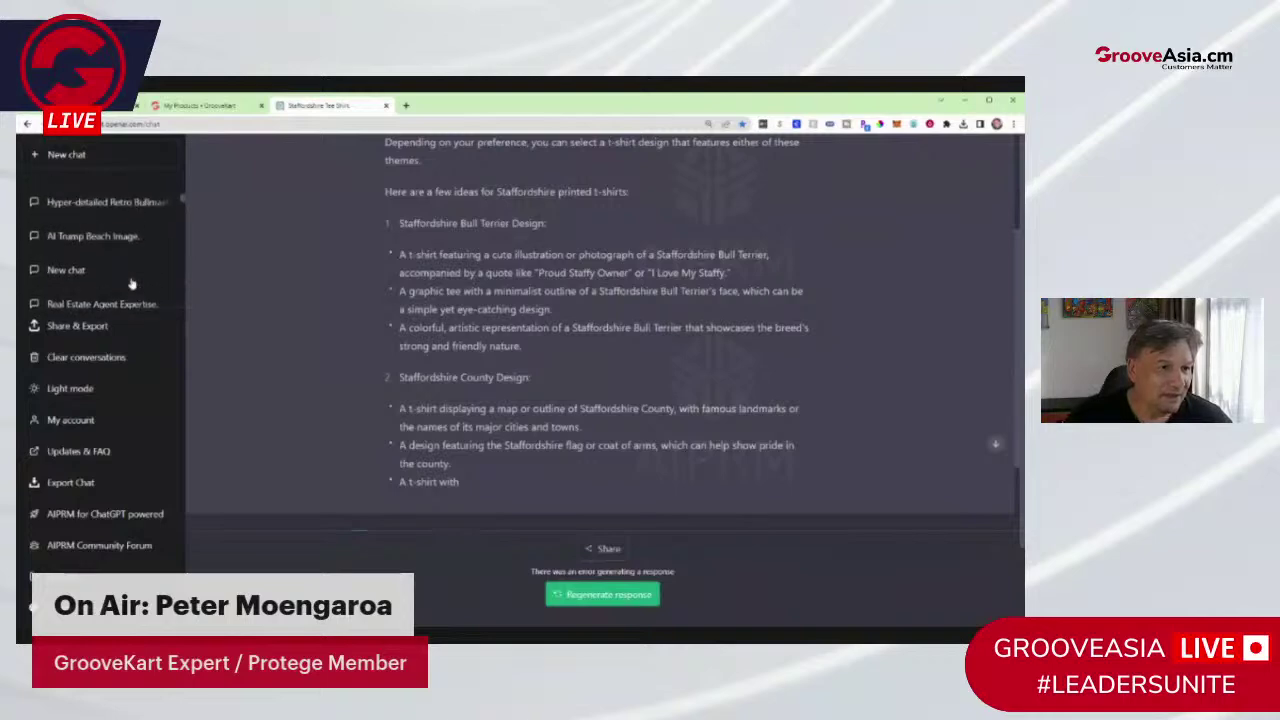
scroll(130, 286, "up", 1)
scroll(130, 286, "down", 5)
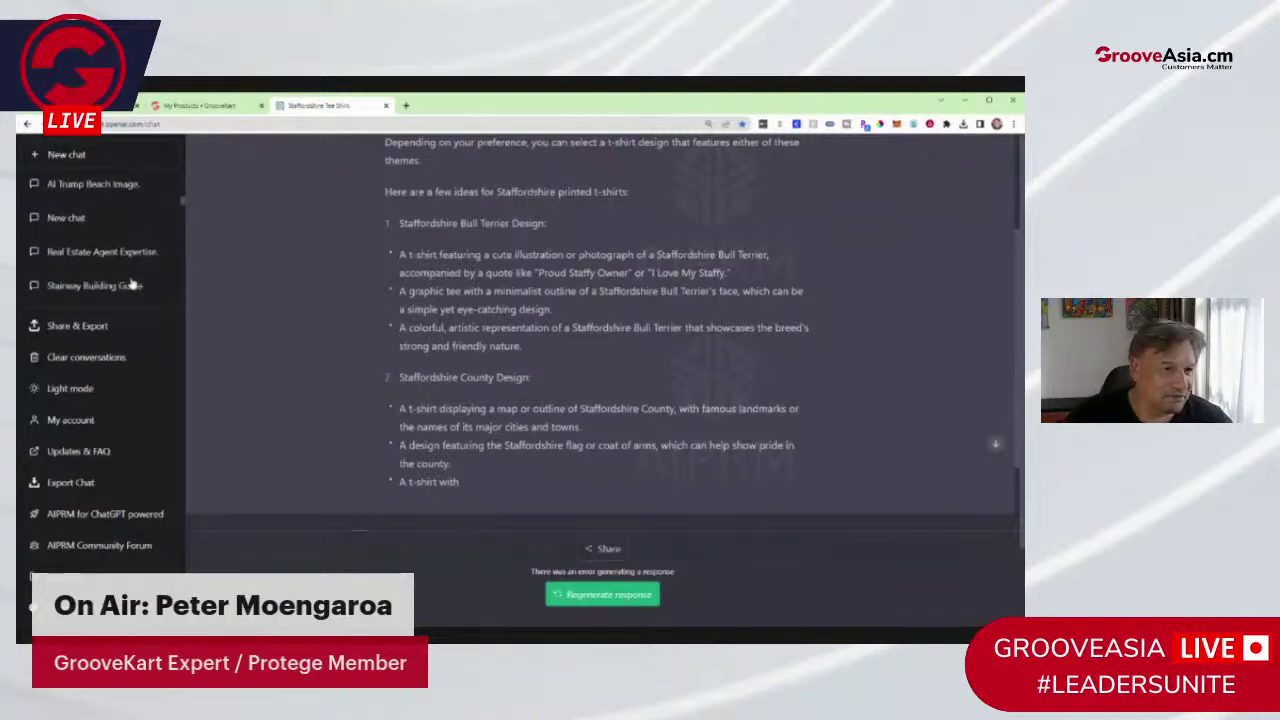
scroll(130, 284, "up", 3)
scroll(128, 278, "down", 8)
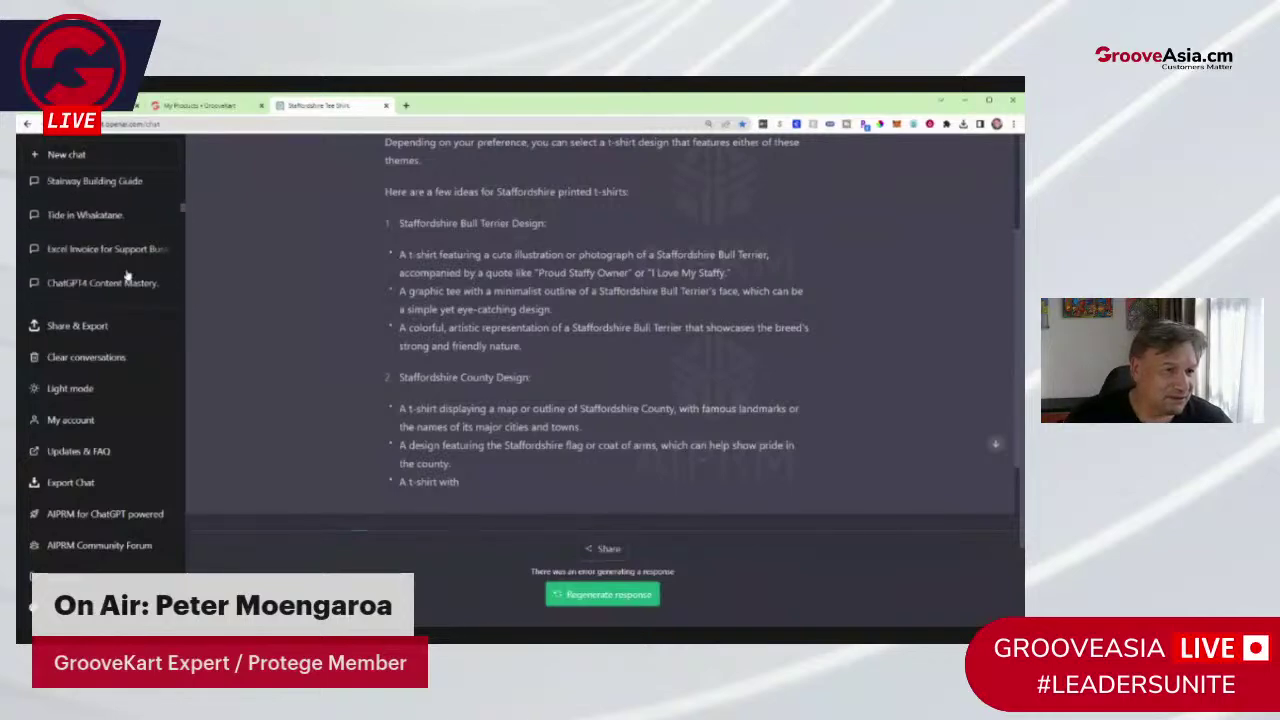
scroll(128, 277, "down", 3)
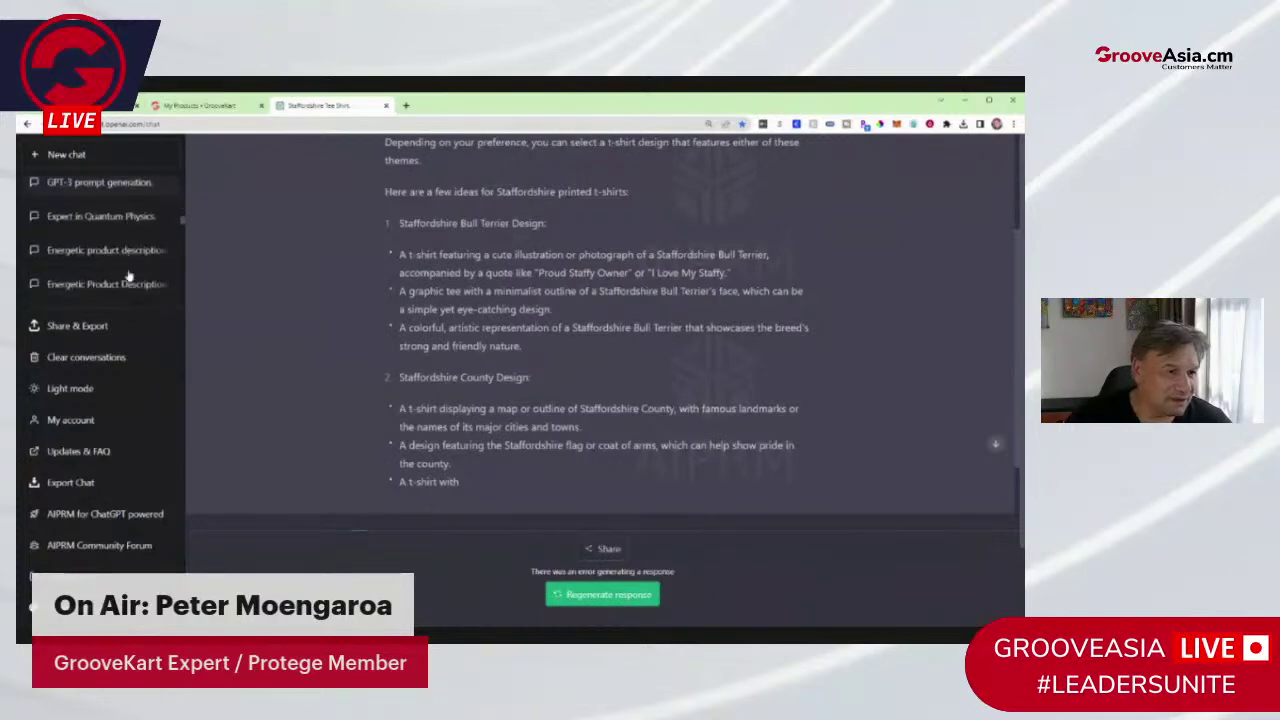
scroll(128, 277, "down", 6)
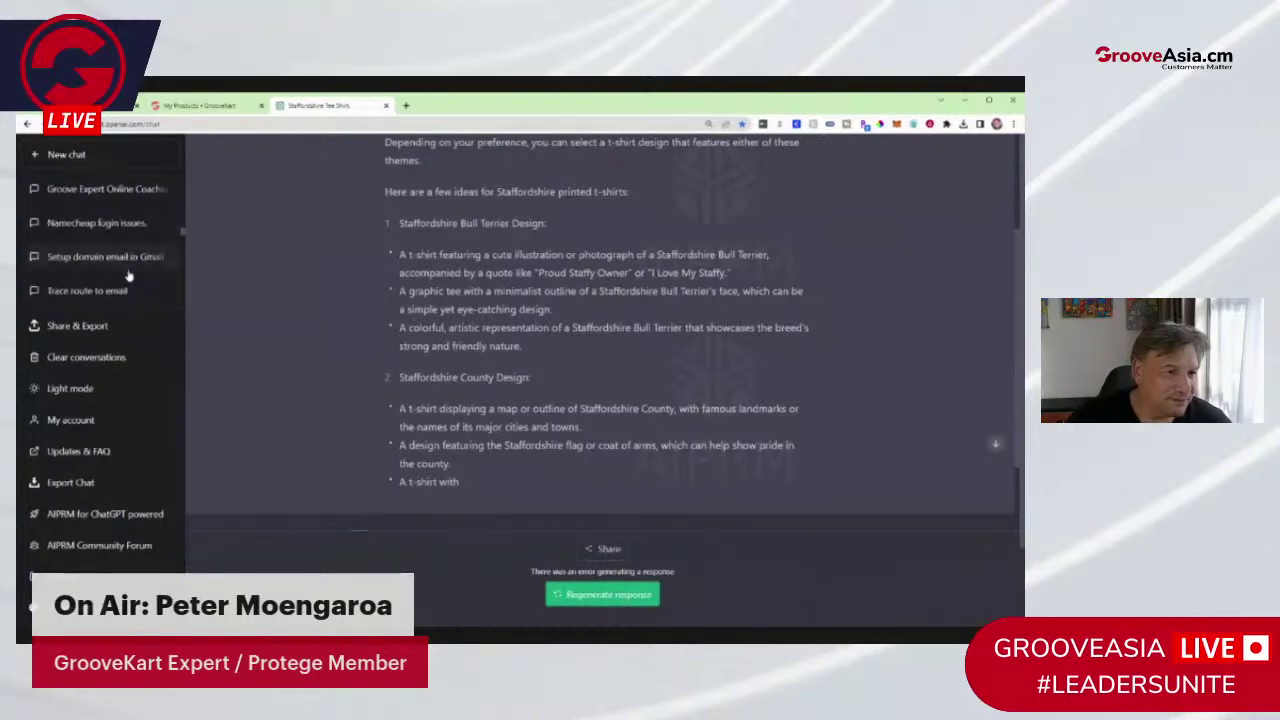
scroll(708, 324, "up", 3)
Step: Reword the submitted prompt as "please provide keywords and a og title and og description for my staffordshire printed tee shirts" and try resubmitting it
scroll(711, 511, "down", 5)
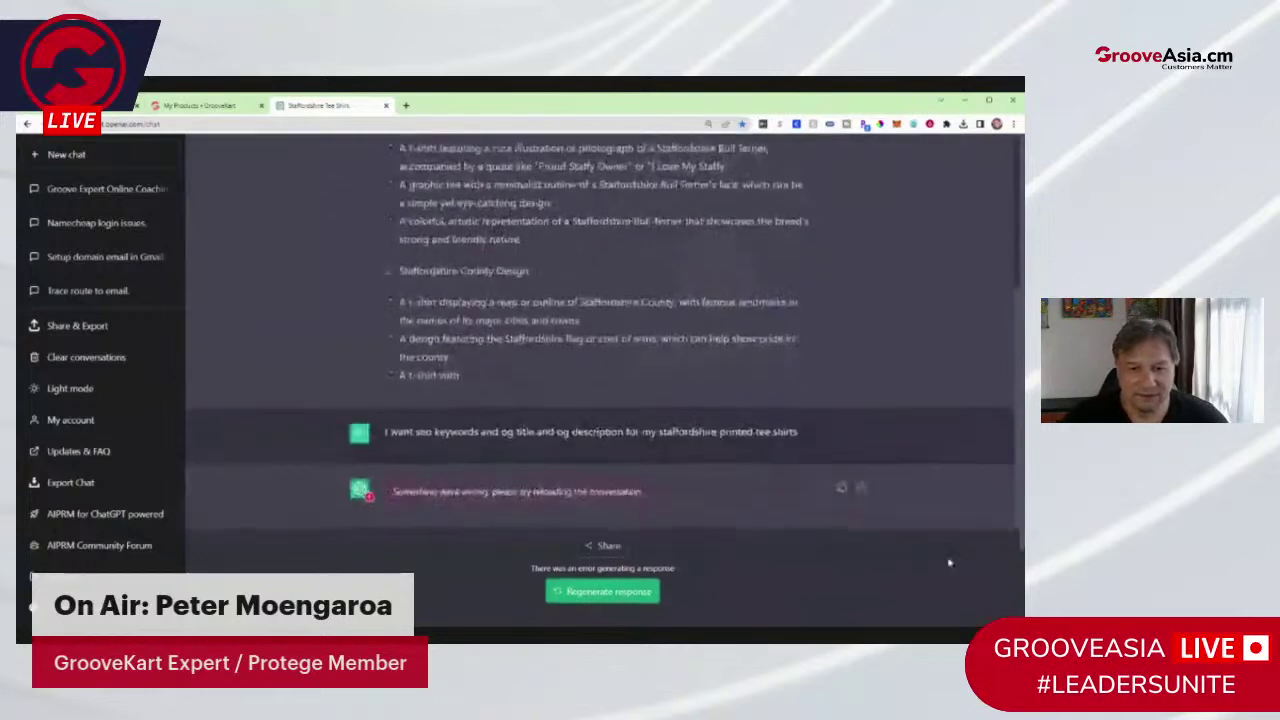
scroll(951, 563, "down", 2)
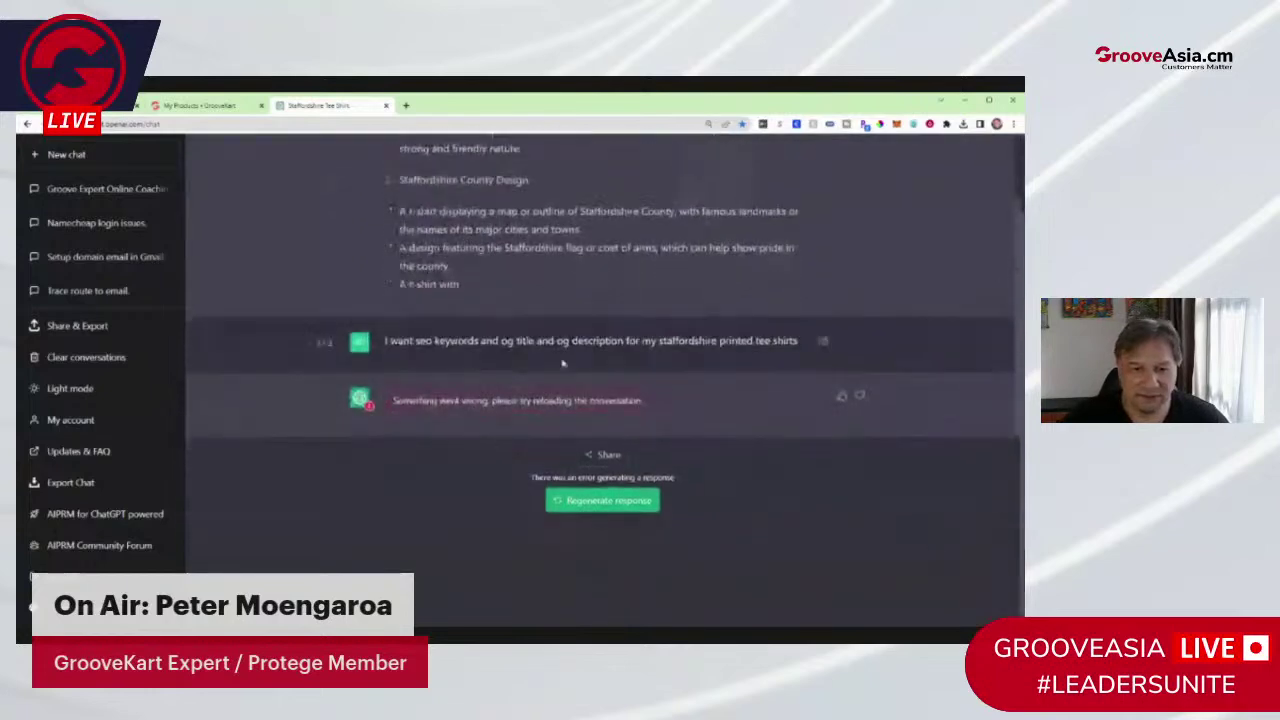
left_click(824, 342)
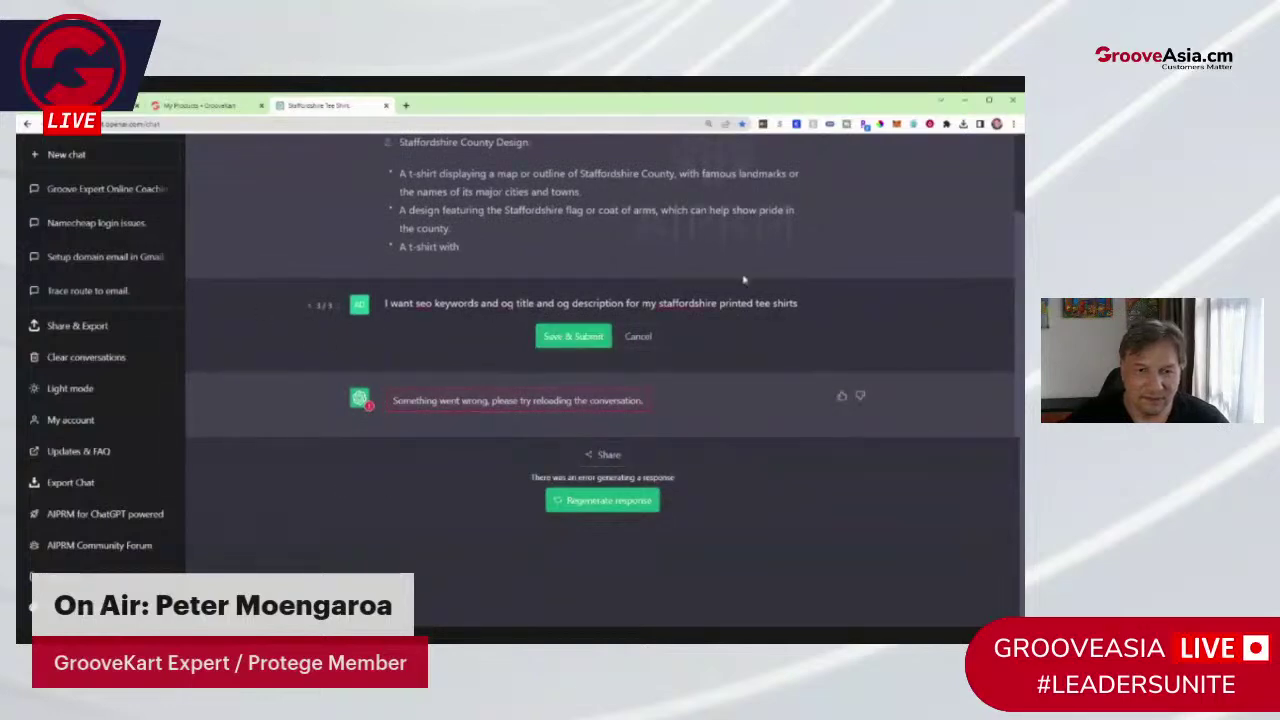
mouse_move(436, 303)
left_mouse_down()
mouse_move(390, 303)
mouse_move(379, 266)
left_mouse_up()
type("please")
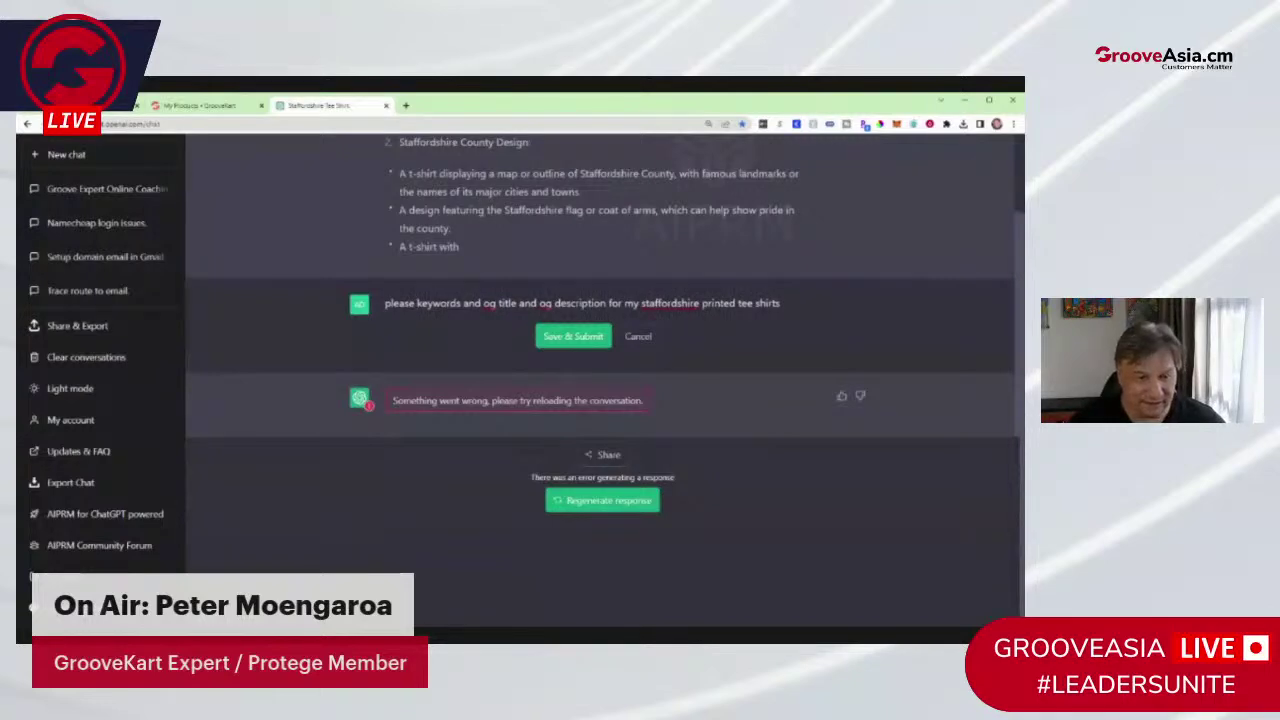
type(" provide")
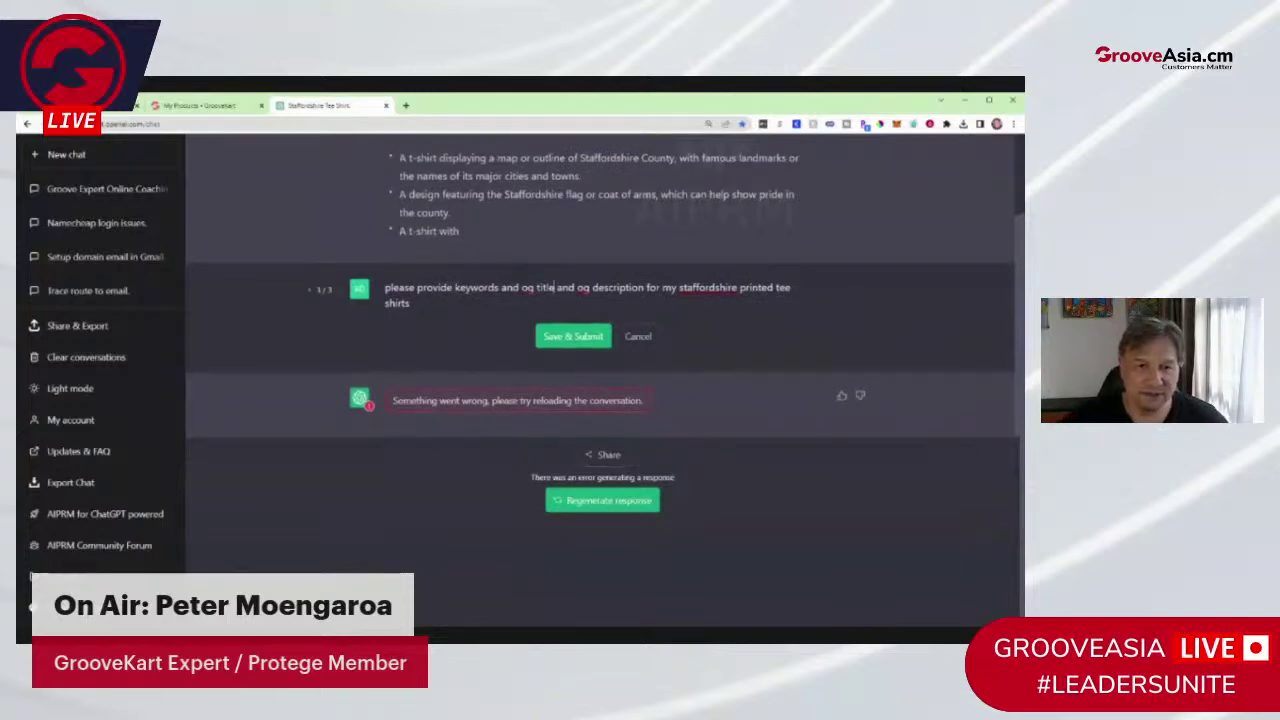
type("a")
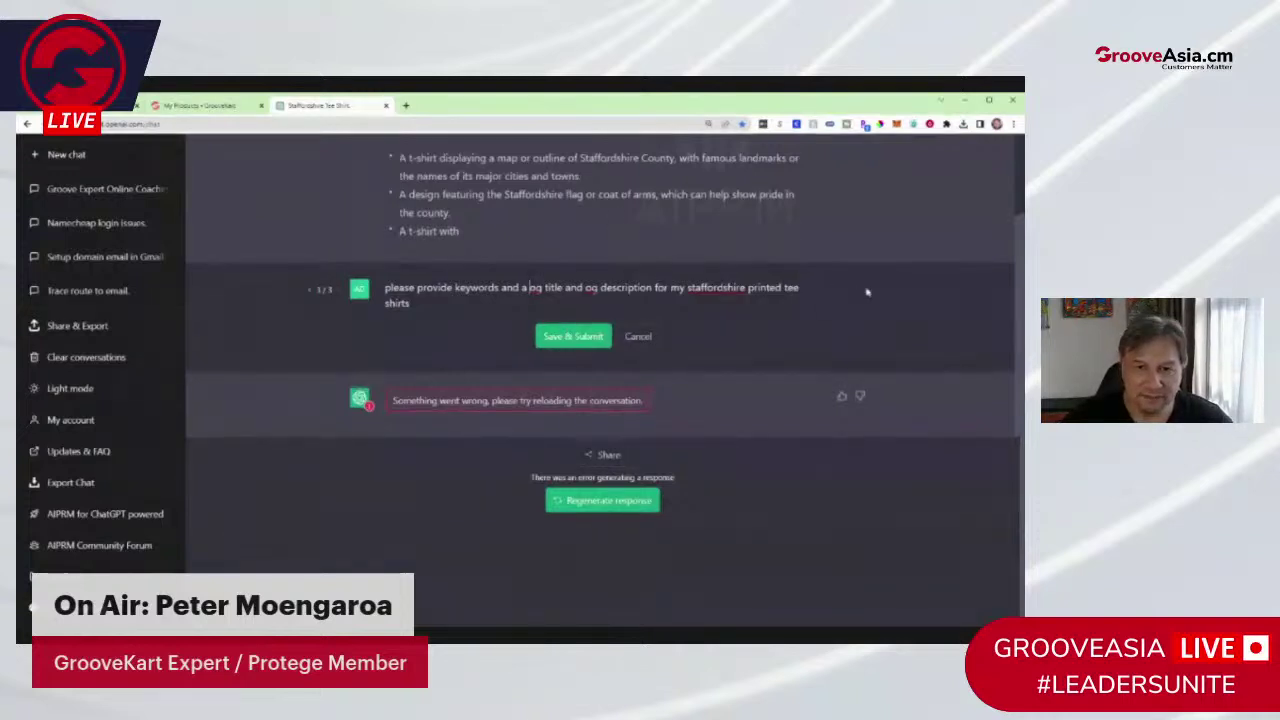
left_click(585, 340)
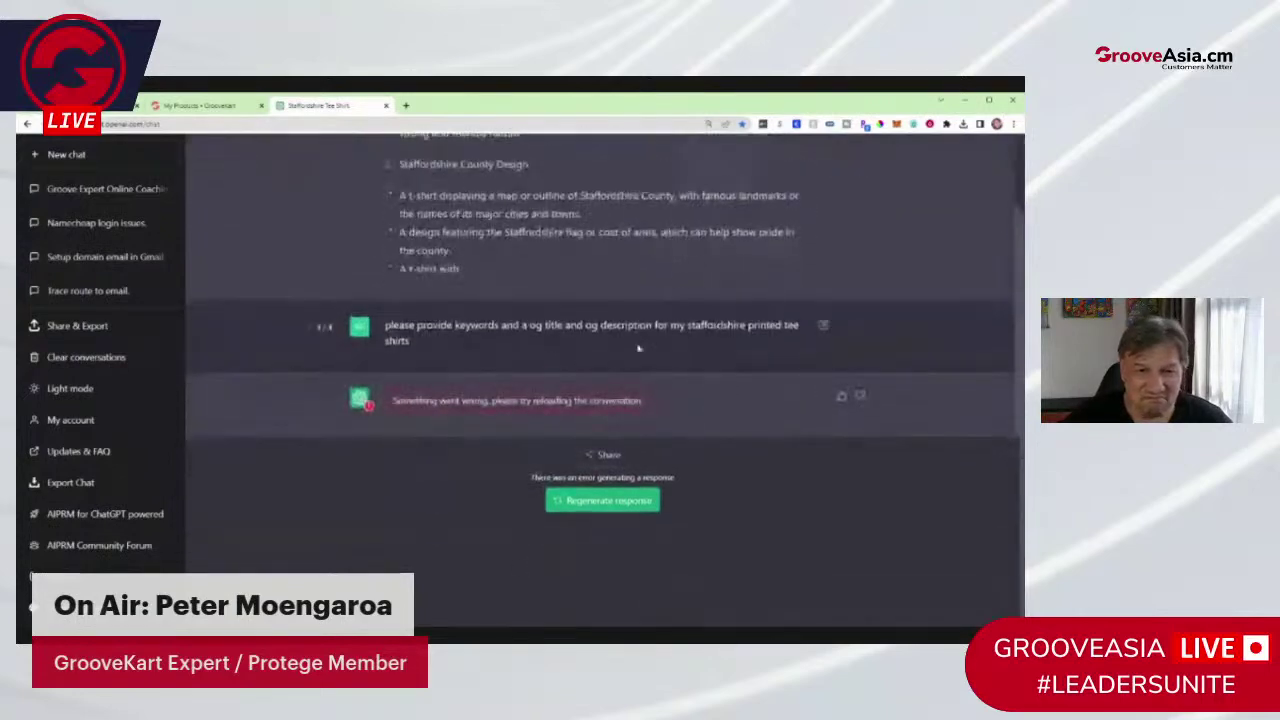
Step: Start a new chat and begin its prompt with "Can you provide an og title and description"
scroll(532, 270, "up", 5)
left_click(62, 154)
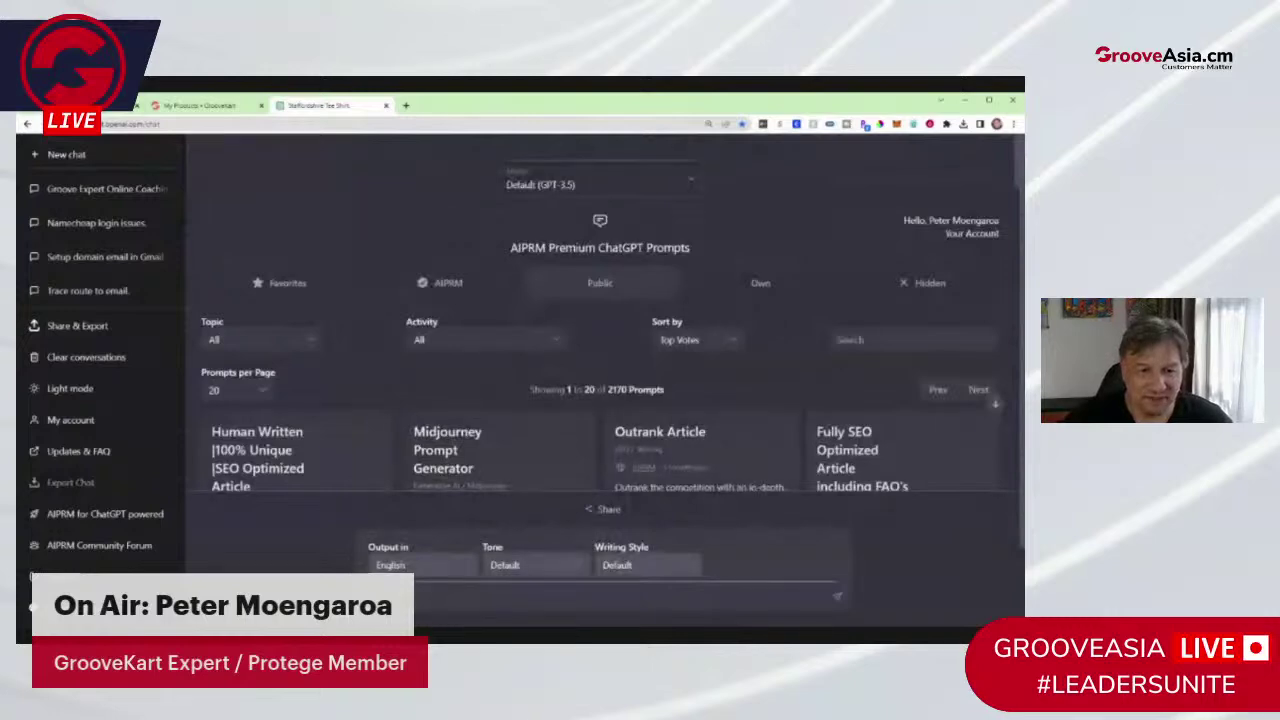
scroll(390, 515, "down", 1)
left_click(395, 505)
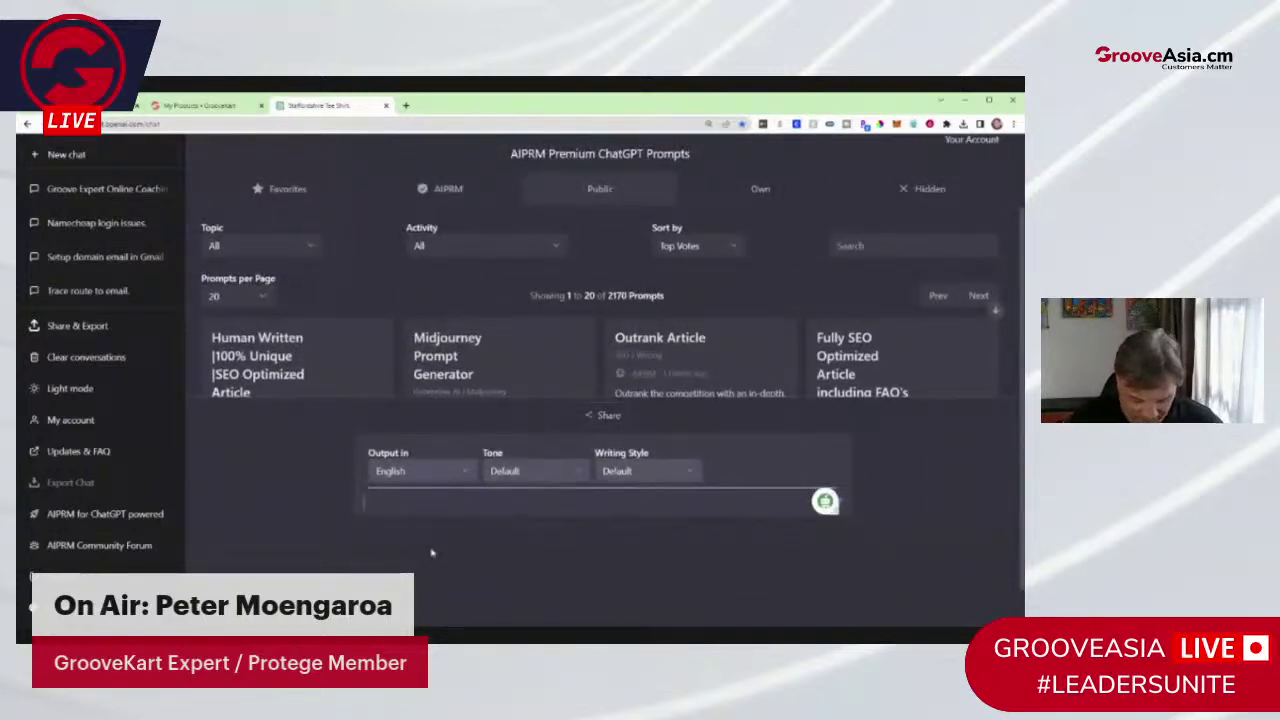
type("Can you pr")
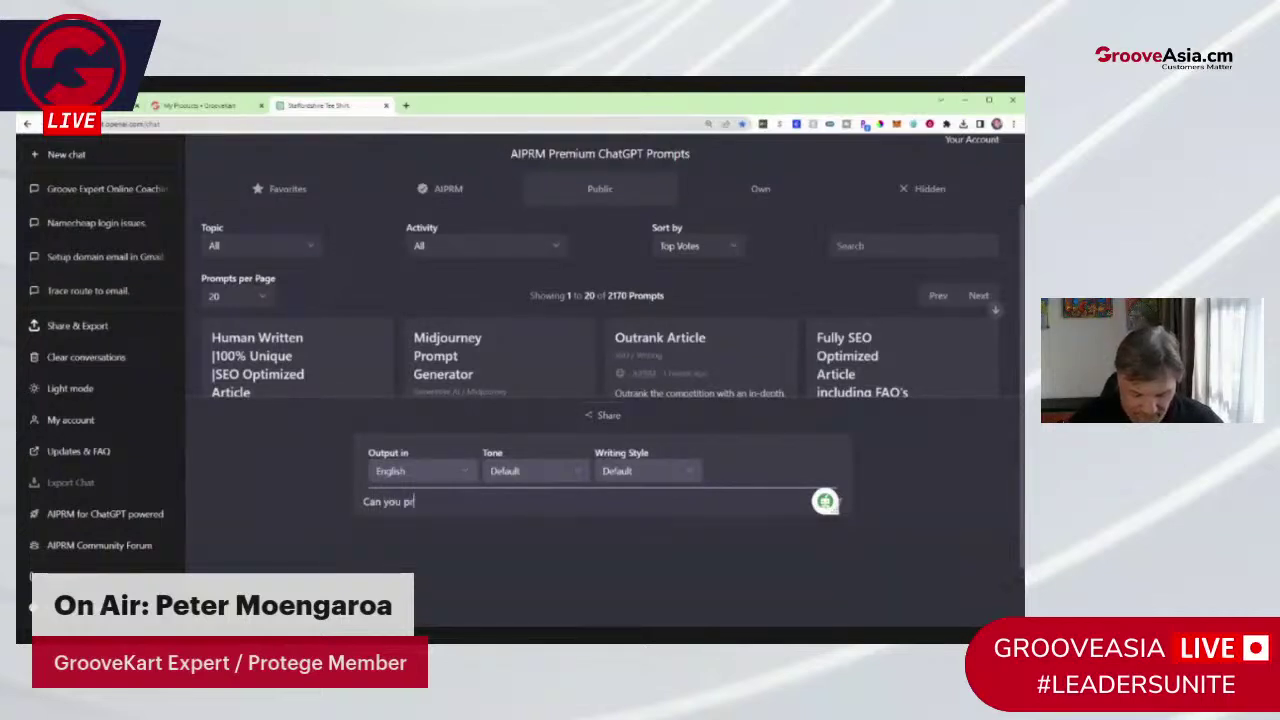
type("ovide ")
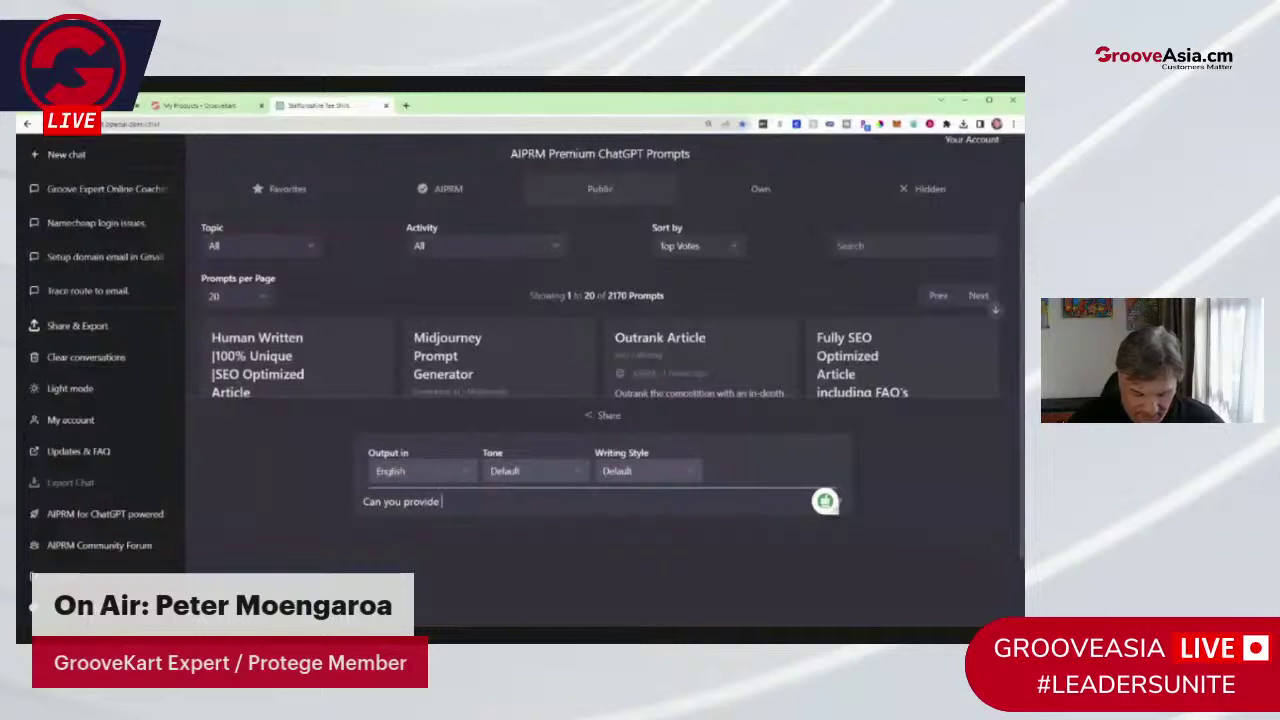
type("an ou")
type(" title and des")
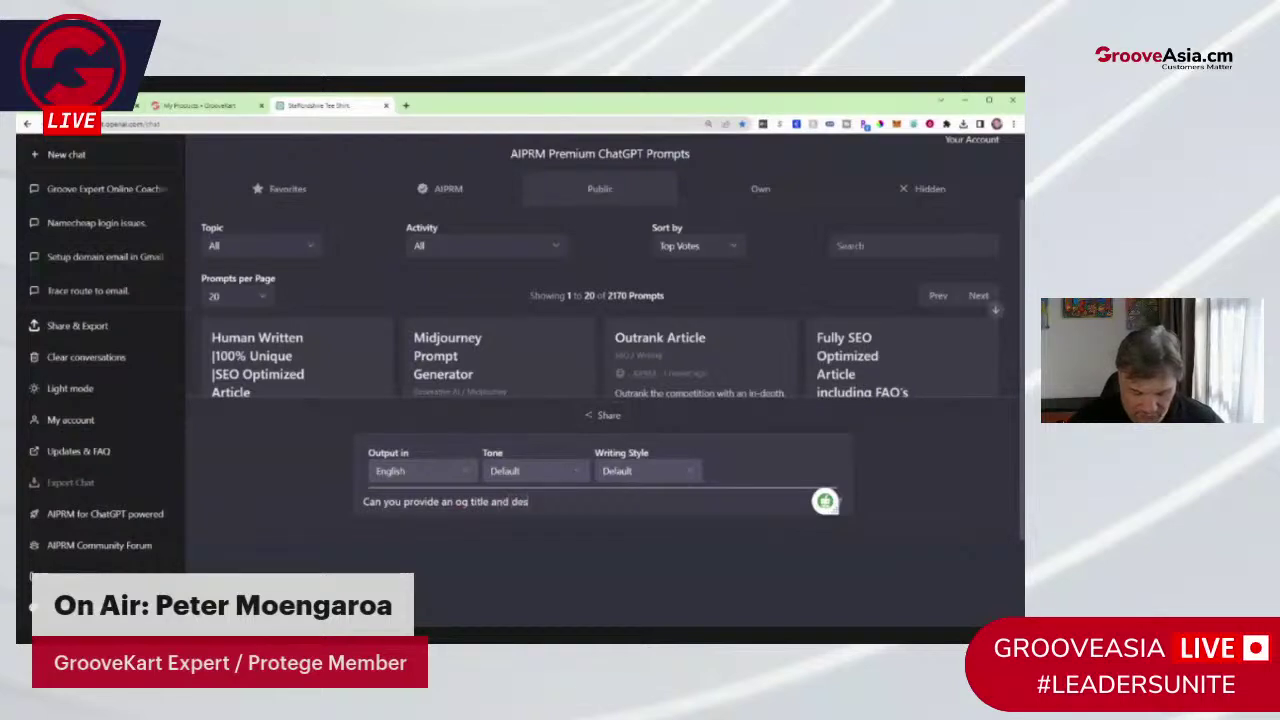
type("cript")
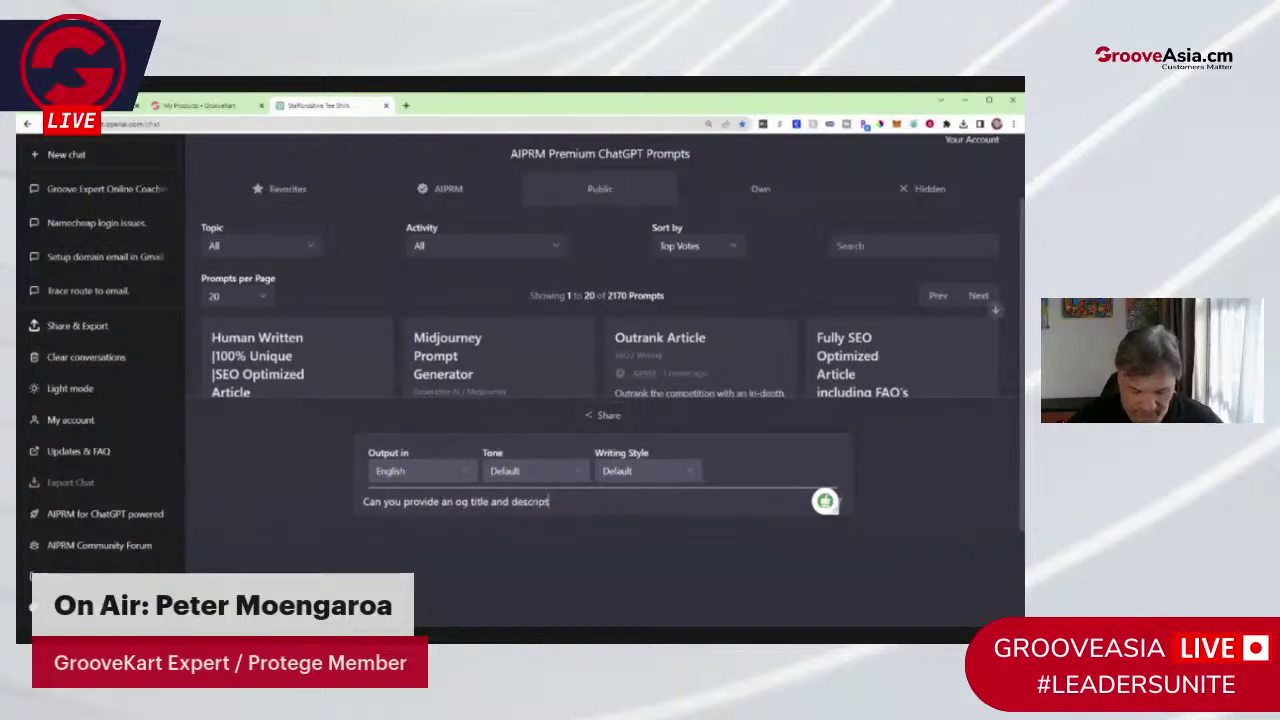
type("ionb for ")
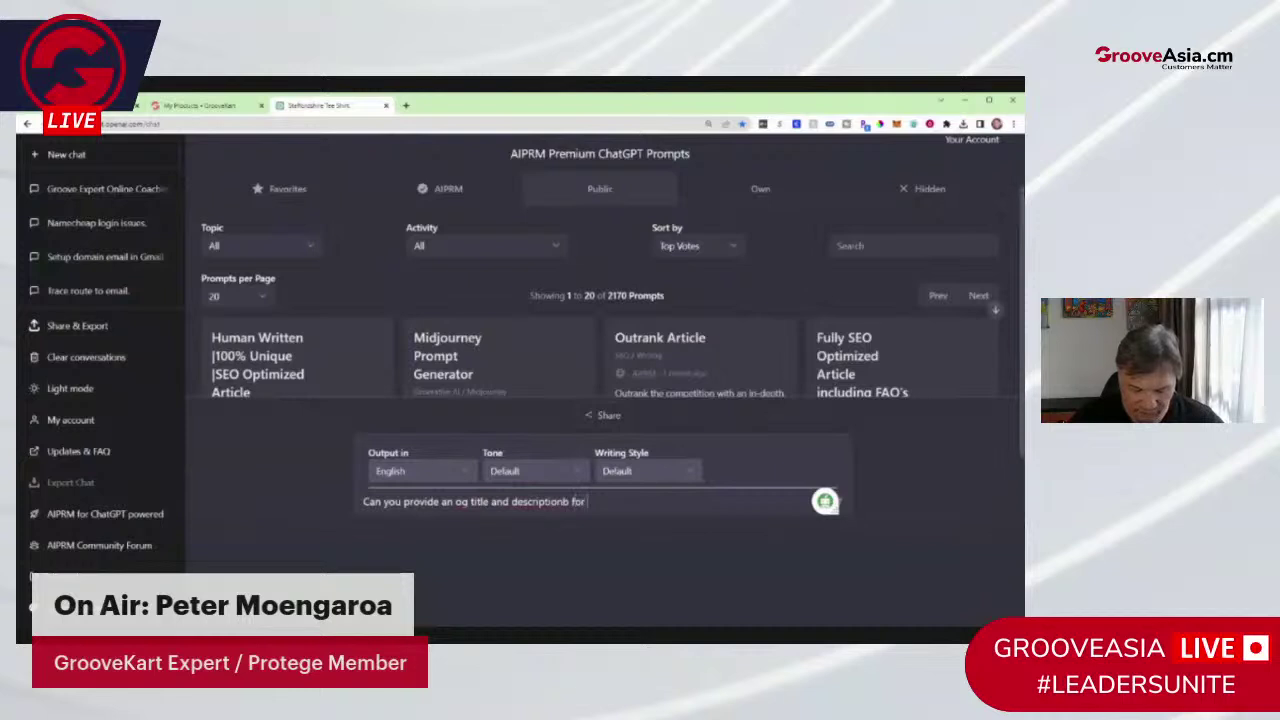
Step: Remove the mistyped ending from the prompt and cut it back to "Can you provide an og title and description"
type("my projinted")
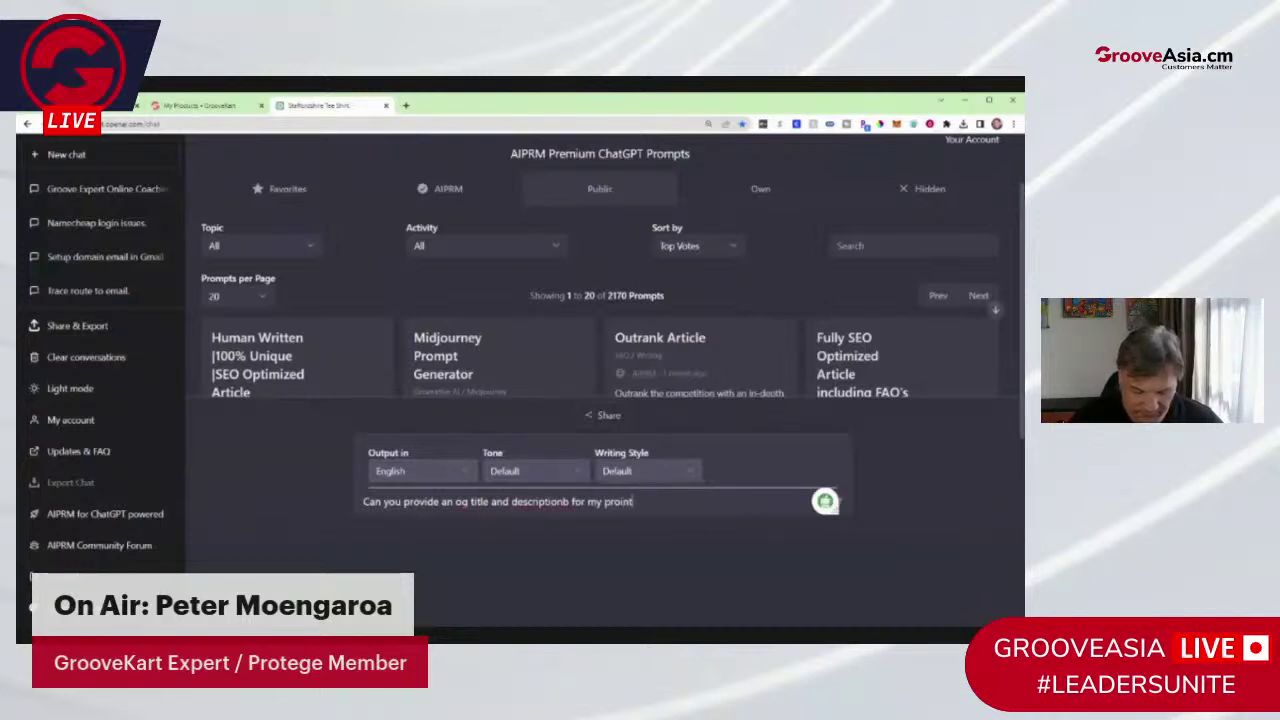
key("BackSpace")
key("BackSpace")
key("BackSpace")
key("BackSpace")
key("BackSpace")
key("BackSpace")
key("BackSpace")
key("BackSpace")
key("BackSpace")
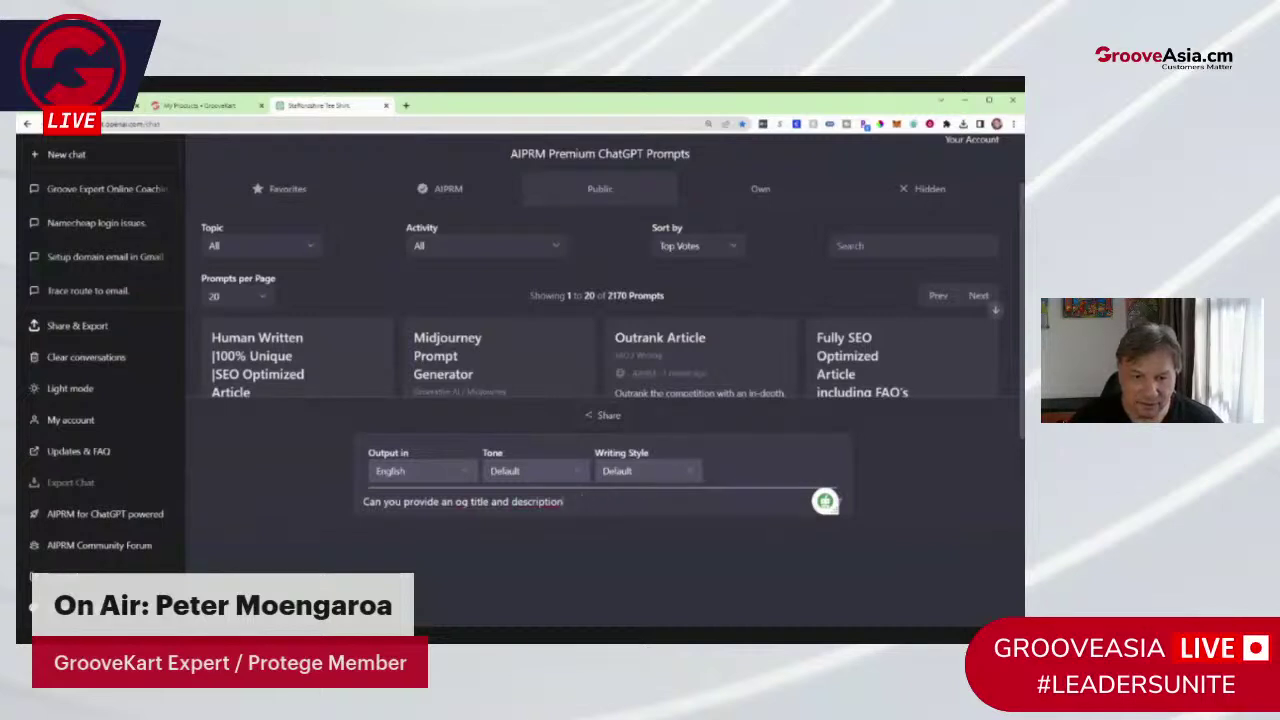
Step: Complete the prompt with "for printed tee shirts with staffy dog images on them, for the staffy lover" and submit it
type("printed ")
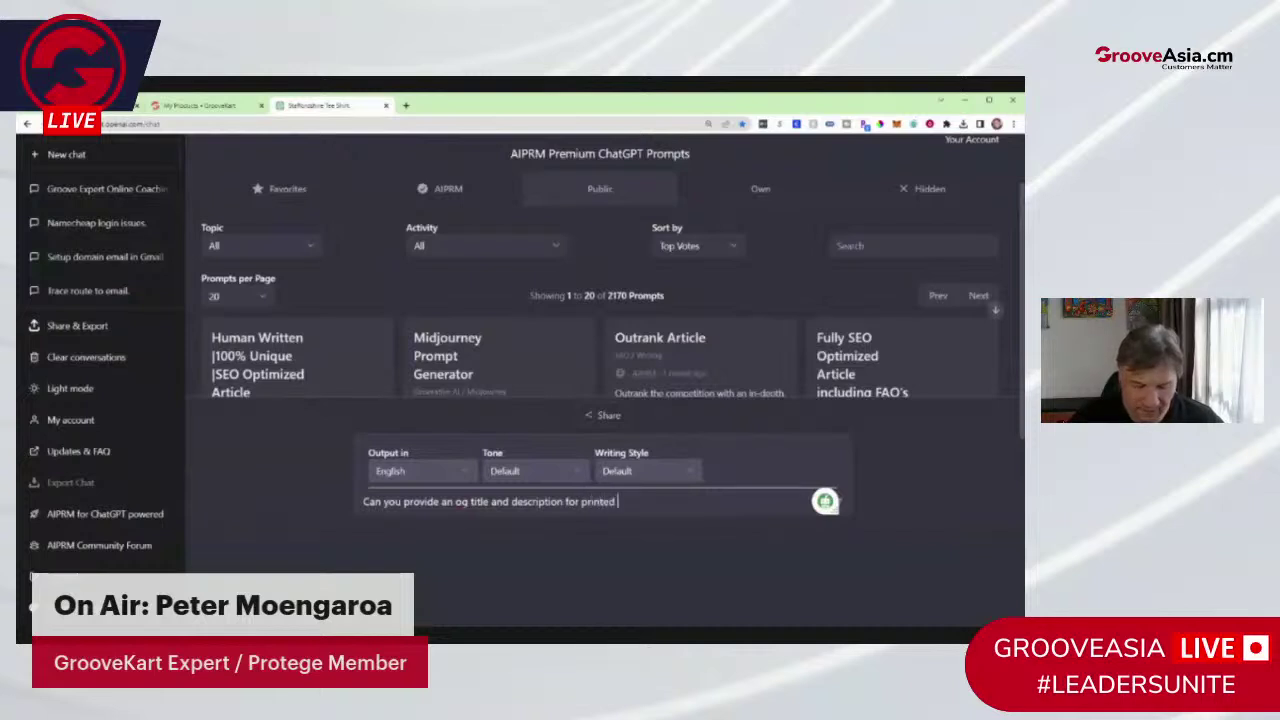
type("tee")
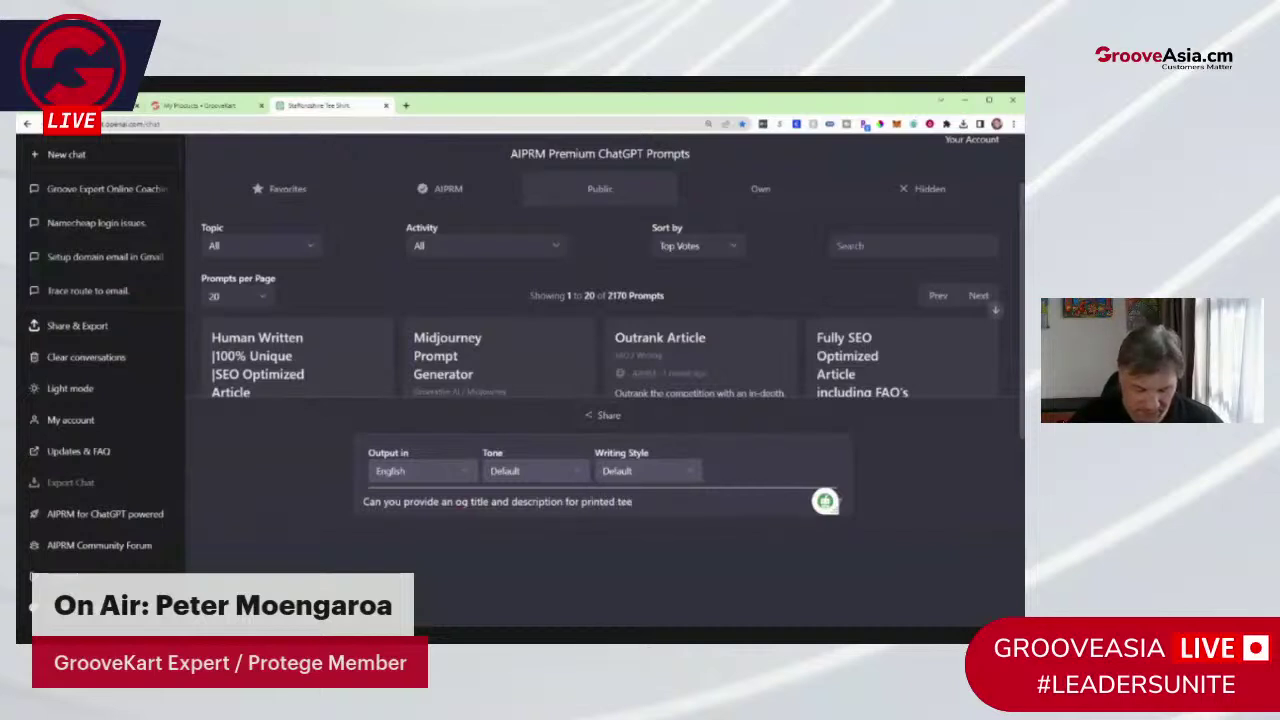
type(" shire")
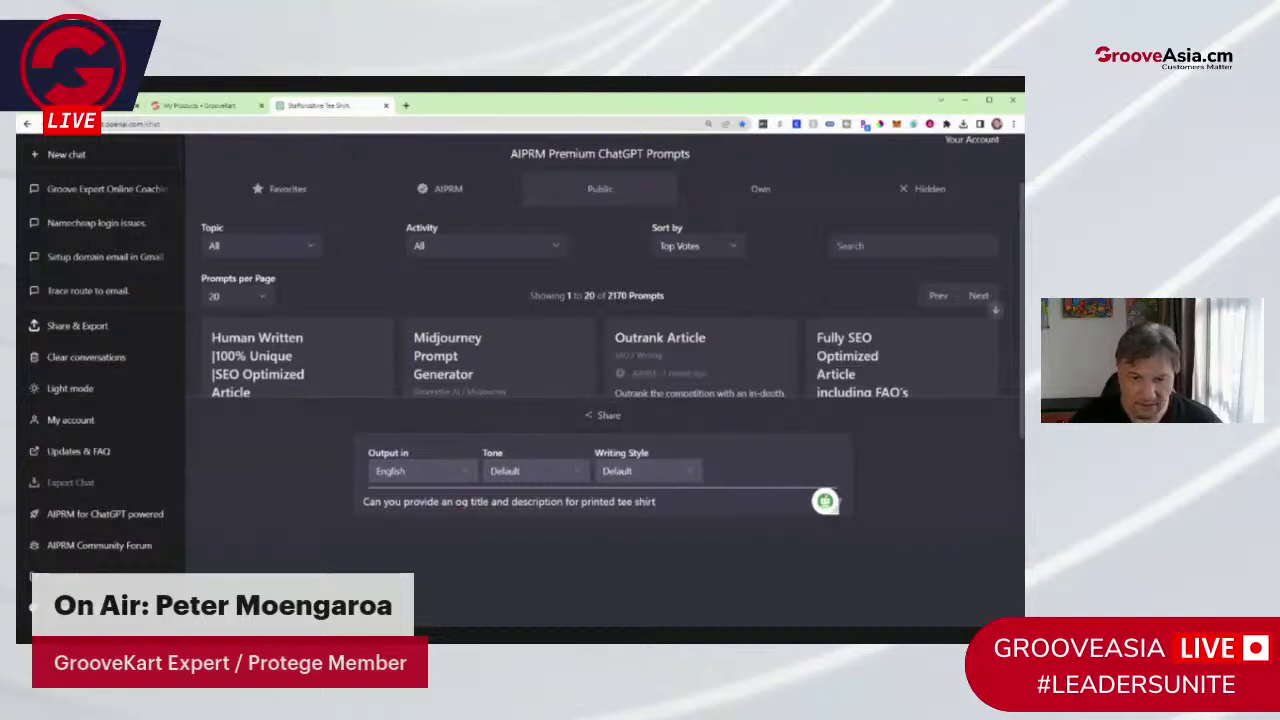
type(" with ")
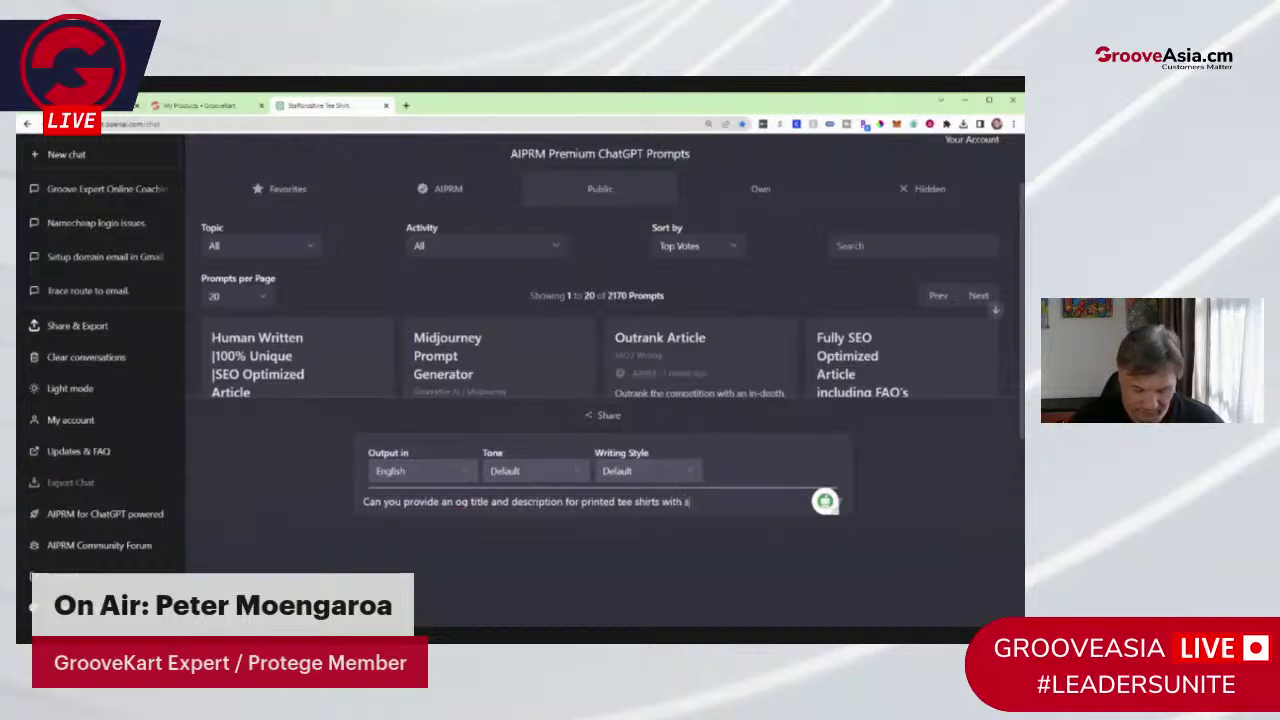
type("stat")
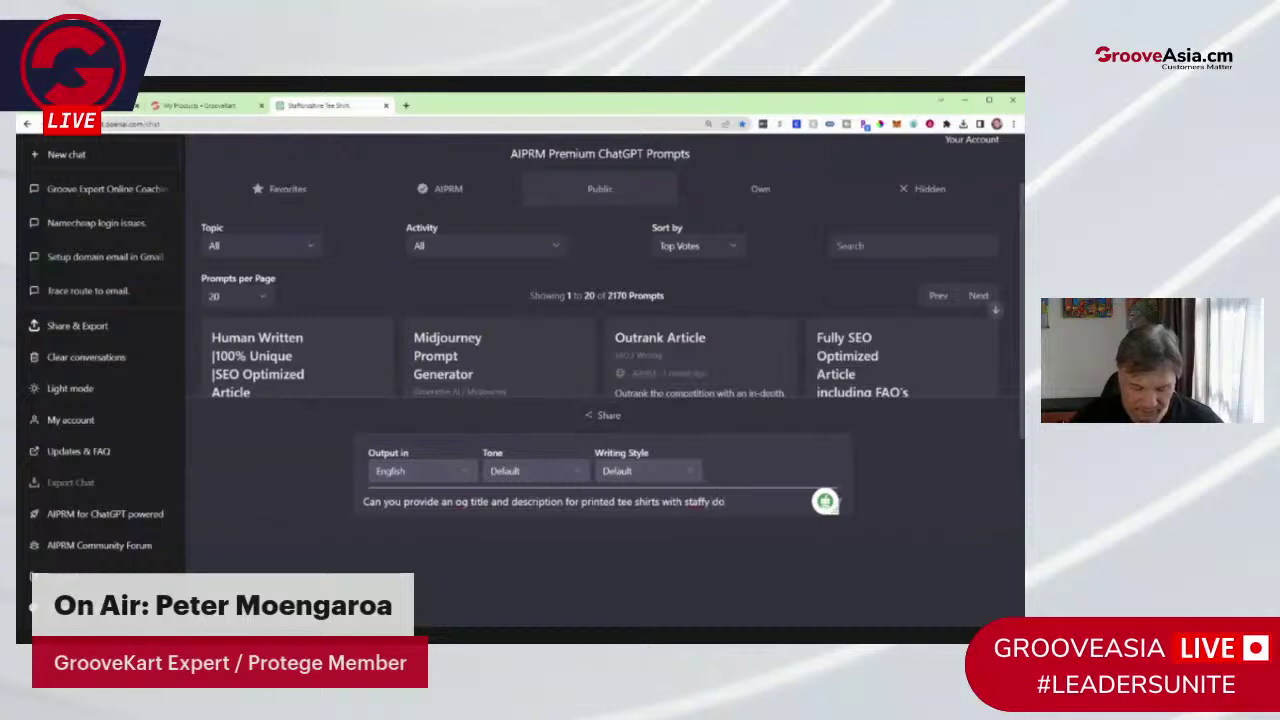
type("fy dog image")
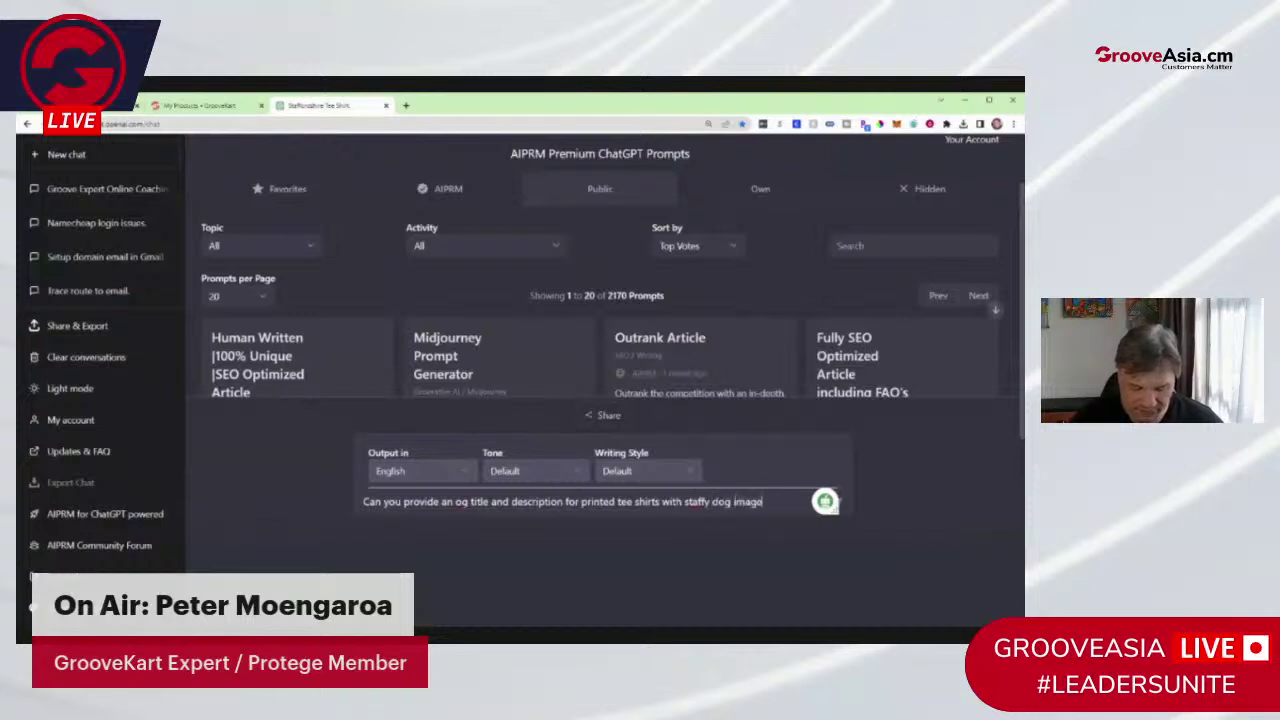
type("s on them")
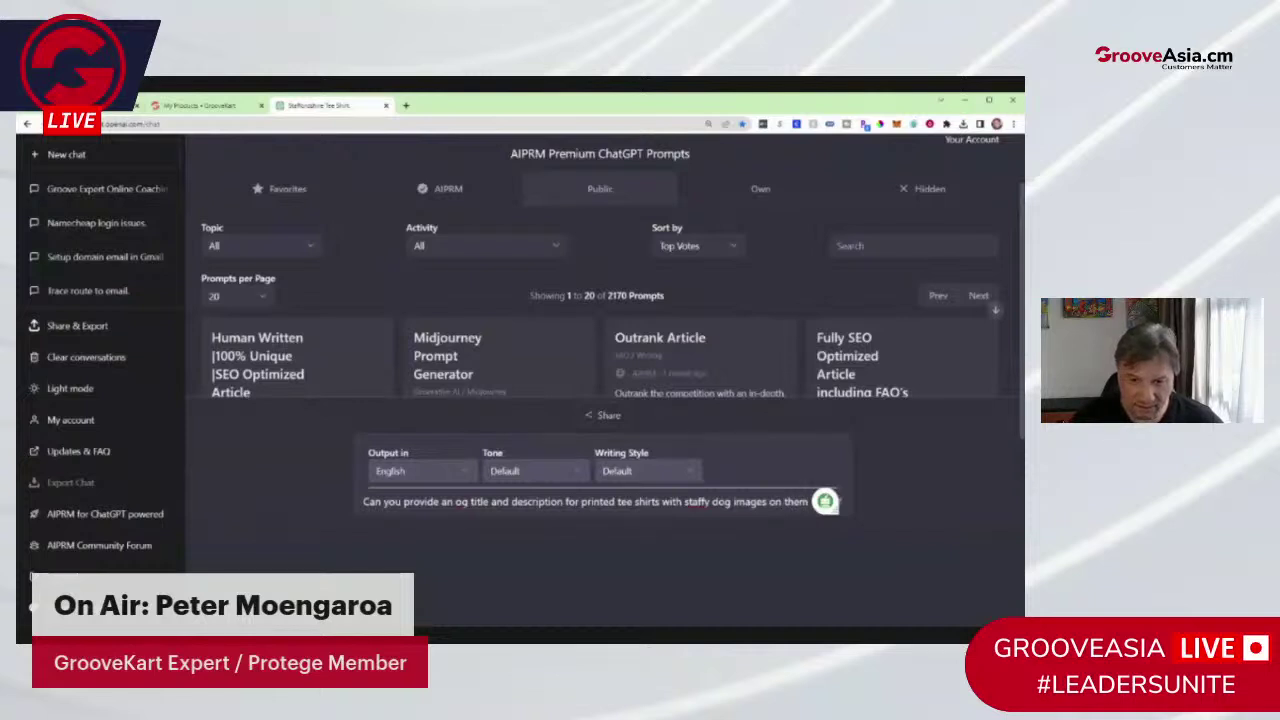
type(", for")
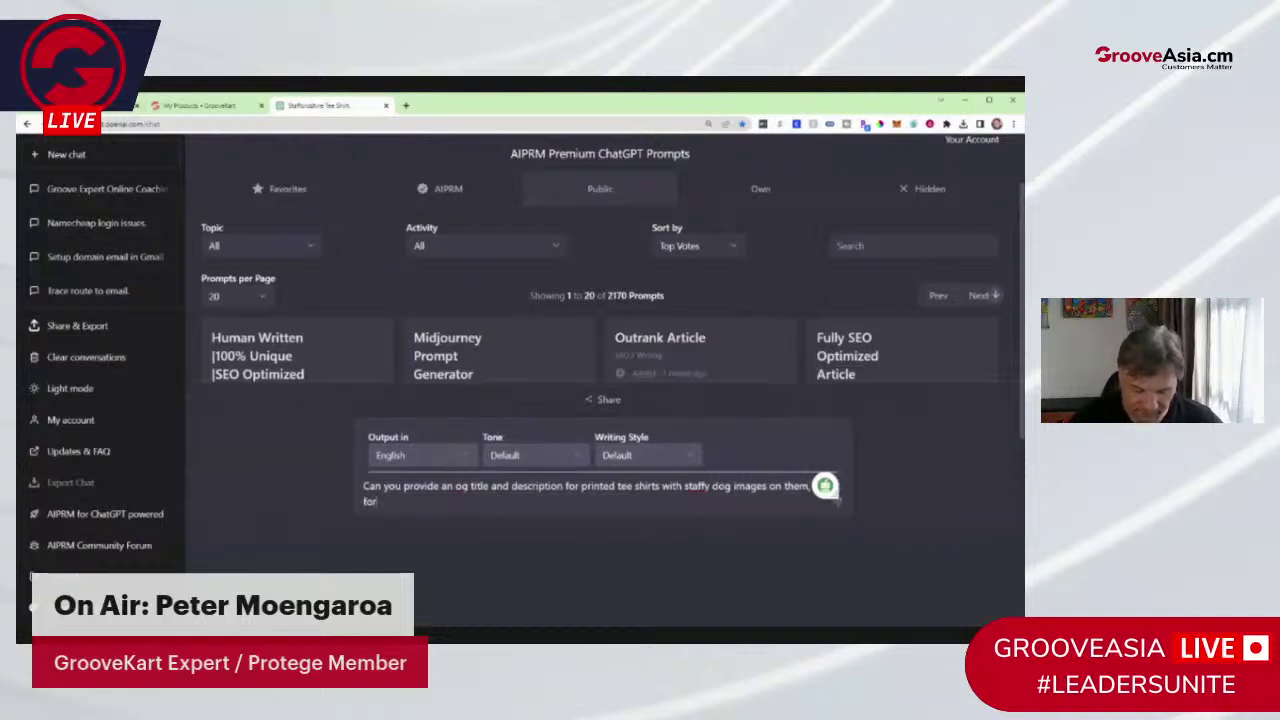
type(" the s")
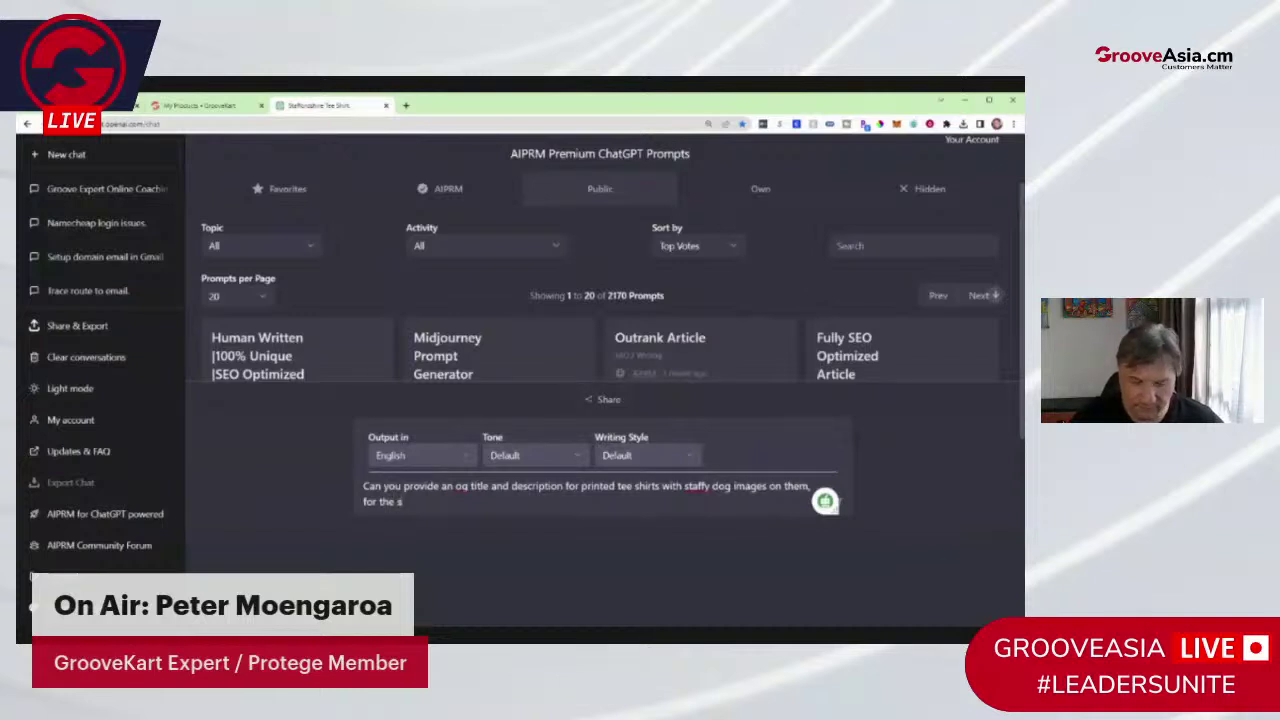
type("taff")
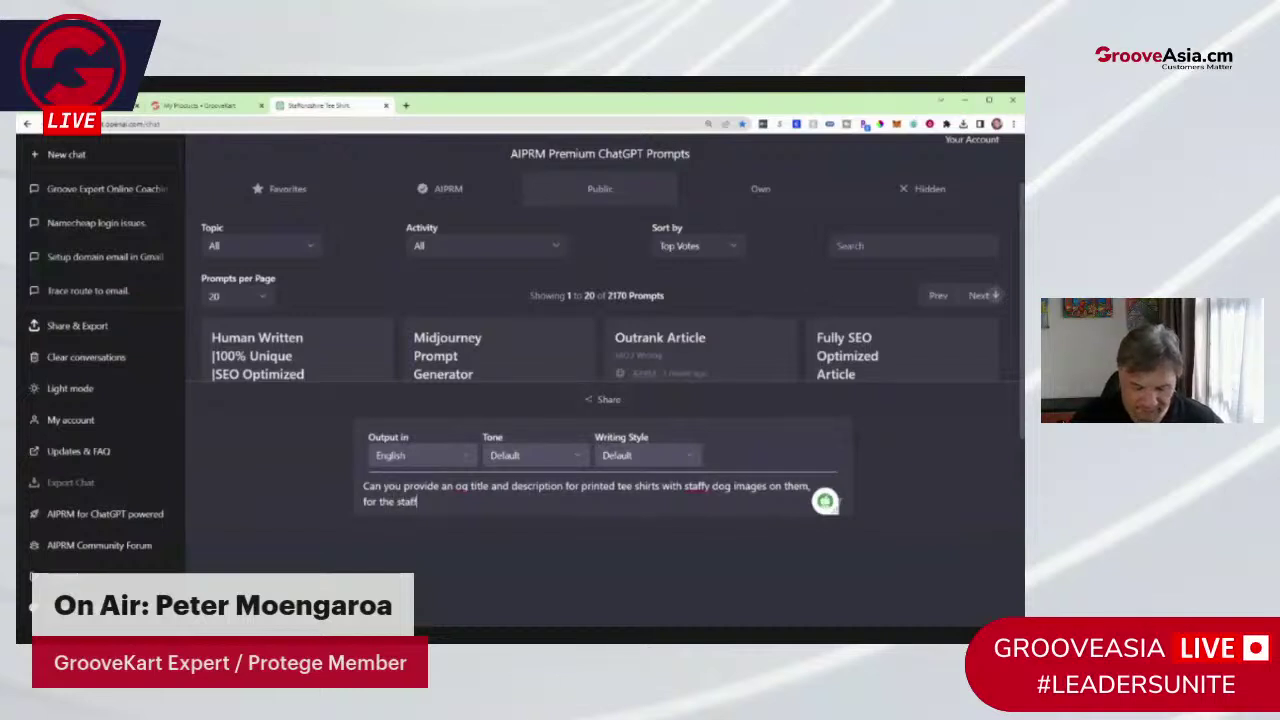
type("y lovers")
key("Return")
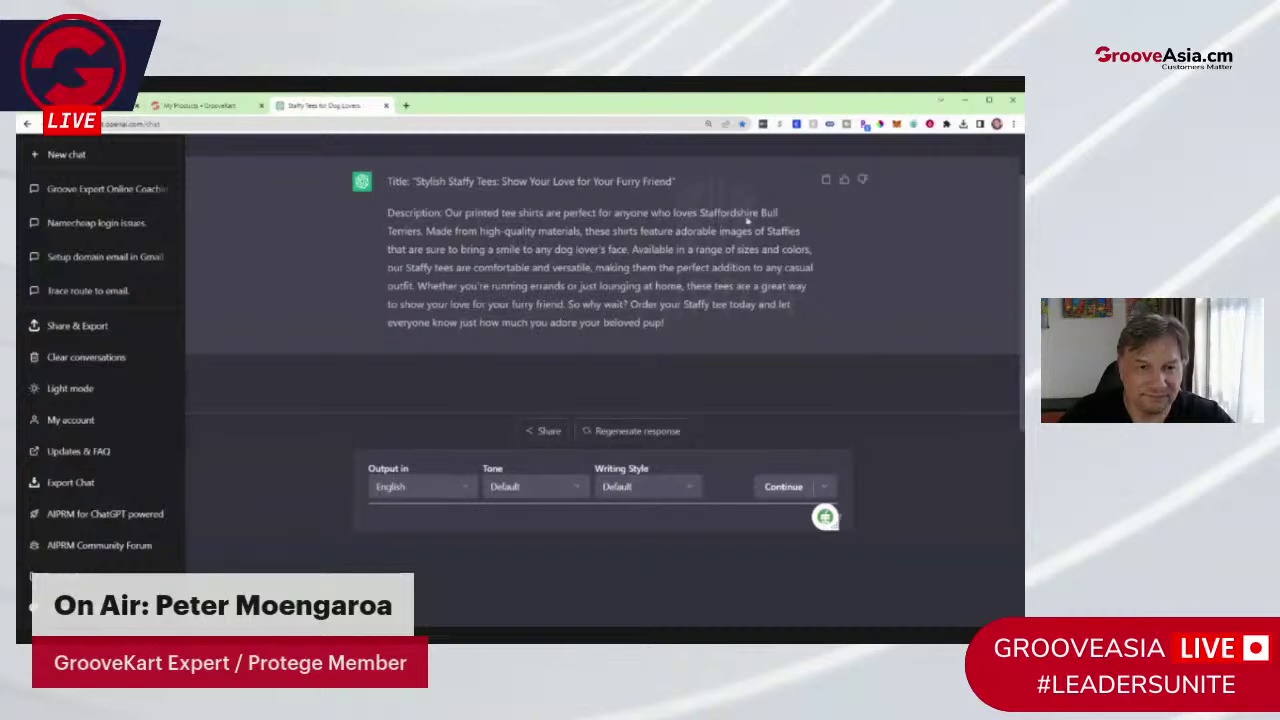
Step: Copy the first two sentences of the generated description, from "Our printed tee shirts" to "dog lover's face"
scroll(566, 252, "up", 1)
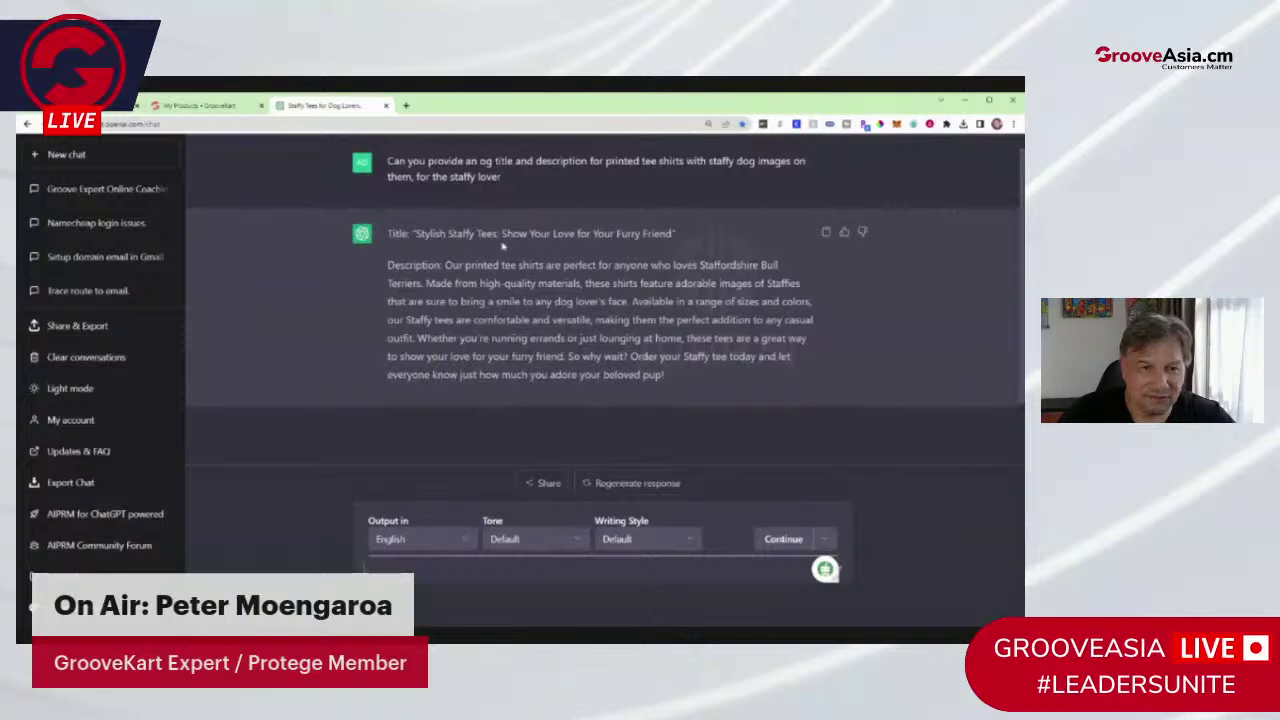
scroll(505, 378, "up", 1)
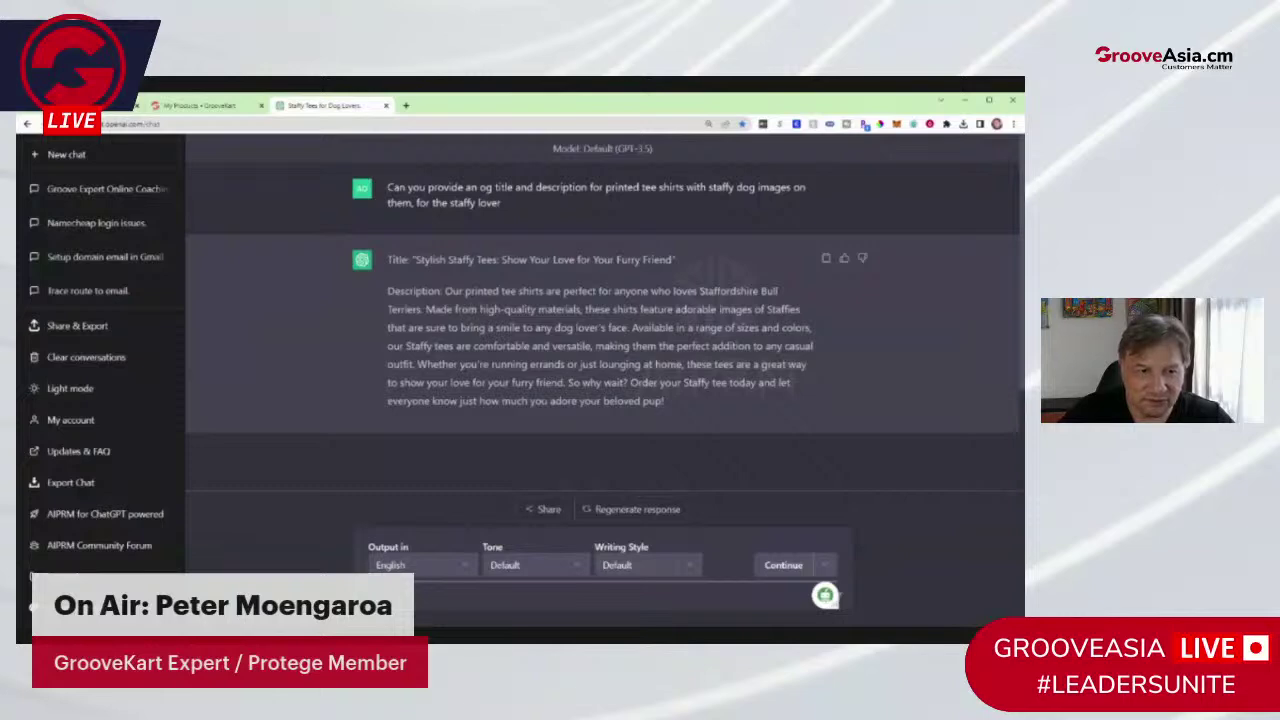
left_click_drag(444, 291, 629, 327)
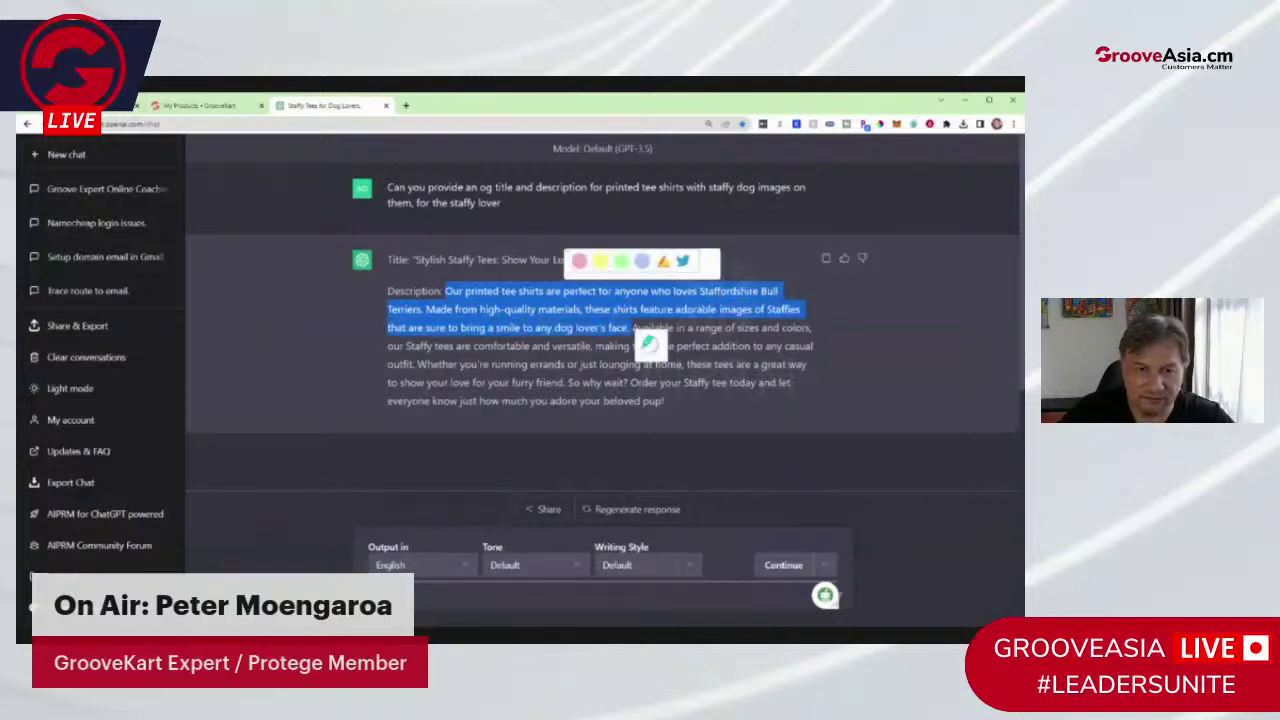
key("ctrl+c")
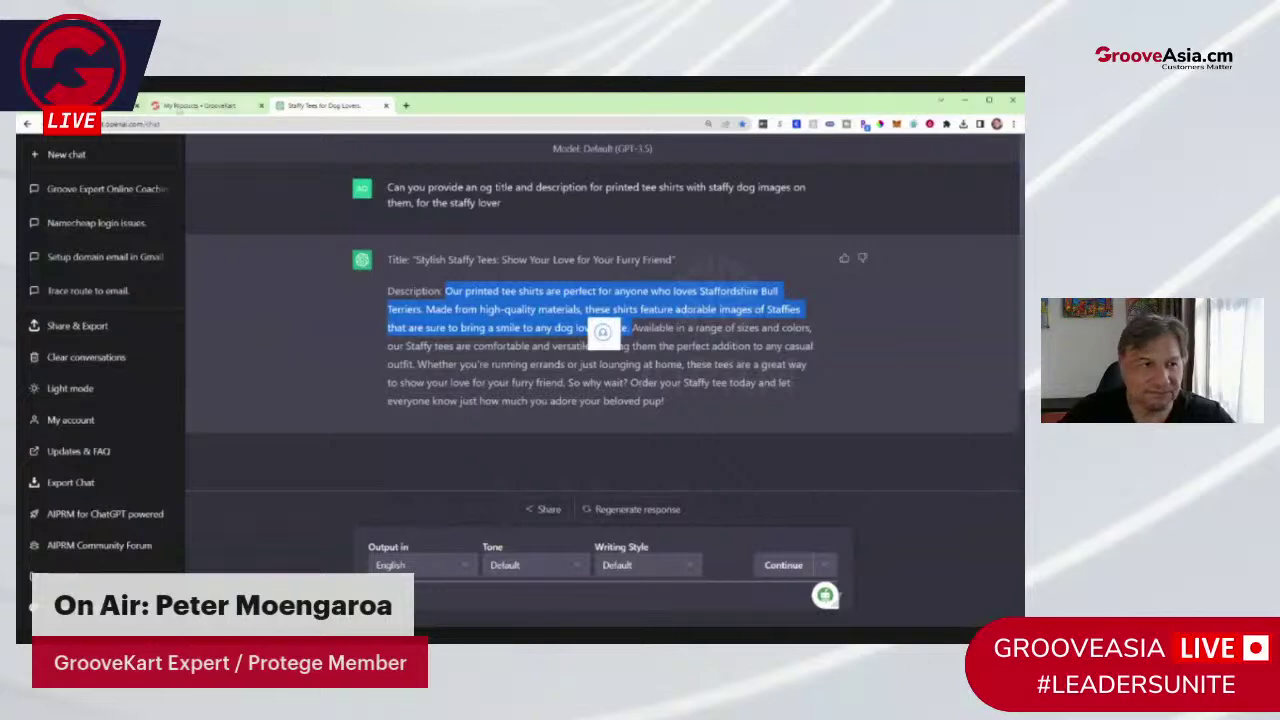
Step: Switch to the GrooveKart product editor and paste the copied sentences into the Og: description under Open Graph MarkUp
key("ctrl+shift+Tab")
scroll(611, 479, "down", 5)
scroll(611, 479, "down", 20)
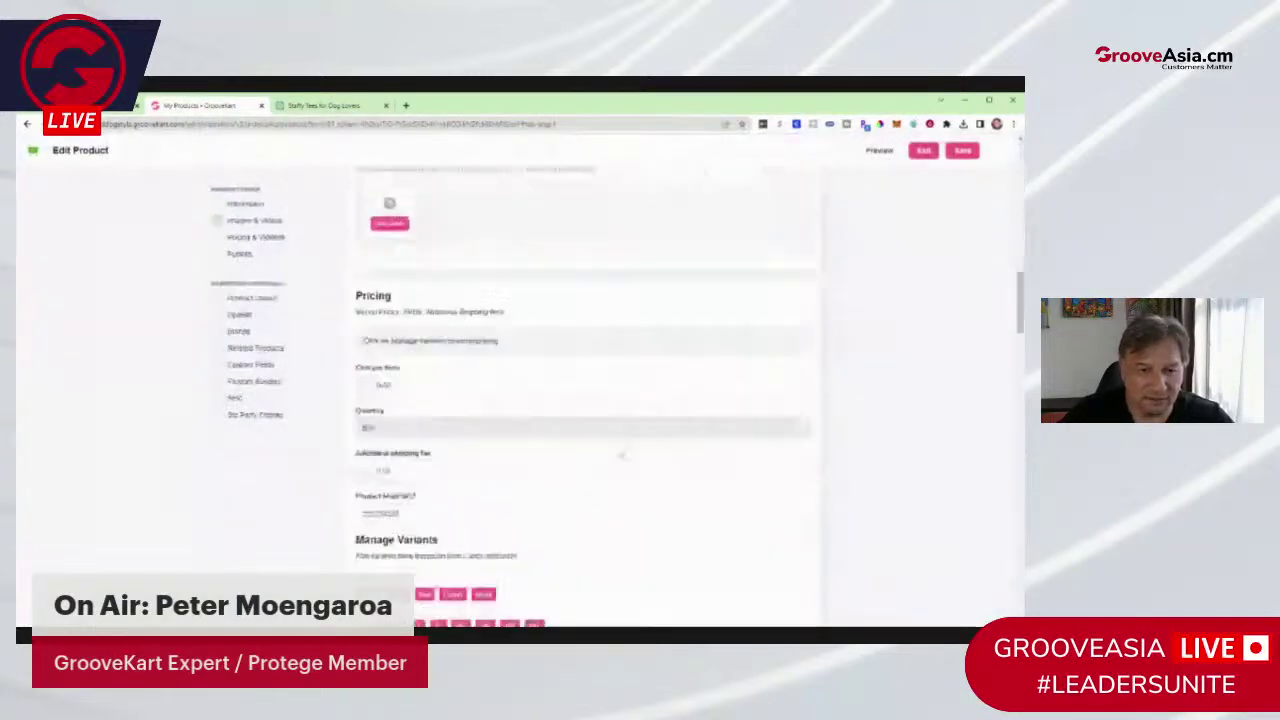
scroll(611, 479, "down", 2)
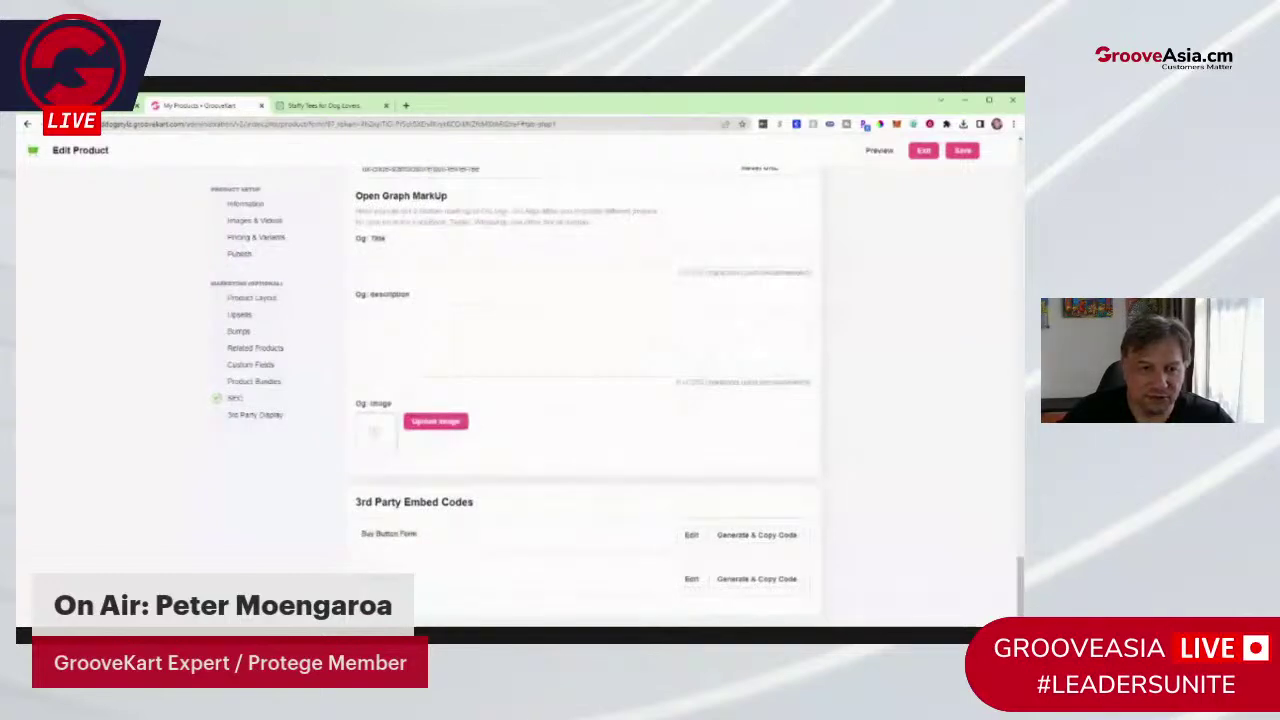
key("ctrl+v")
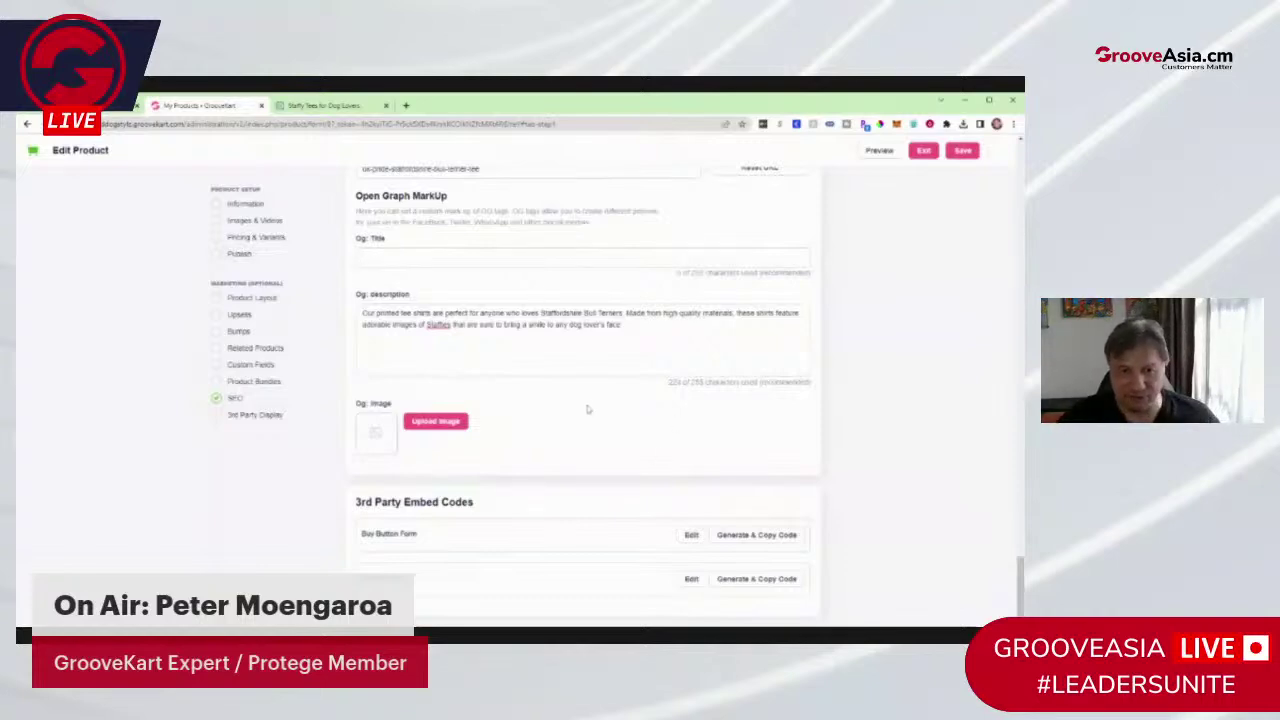
Step: Return to ChatGPT and copy "Show Your Love for Your Furry Friend" from the generated title
scroll(591, 408, "up", 4)
scroll(588, 400, "up", 4)
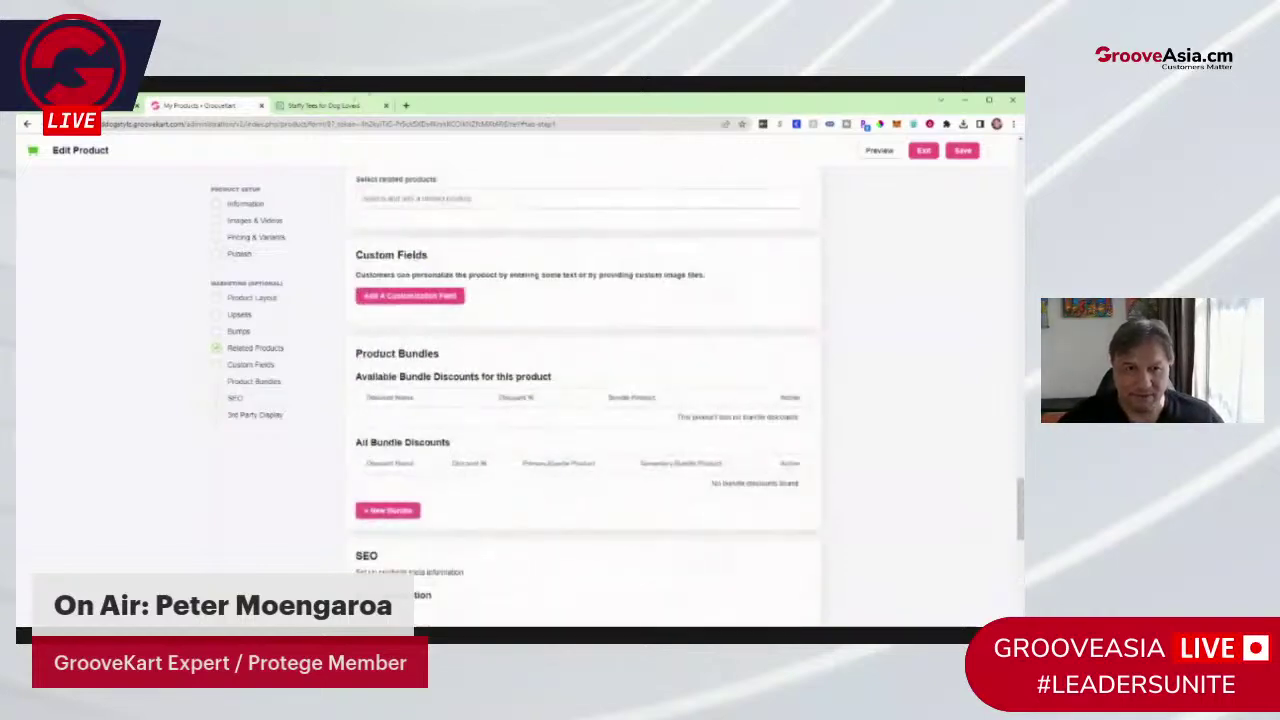
left_click(323, 105)
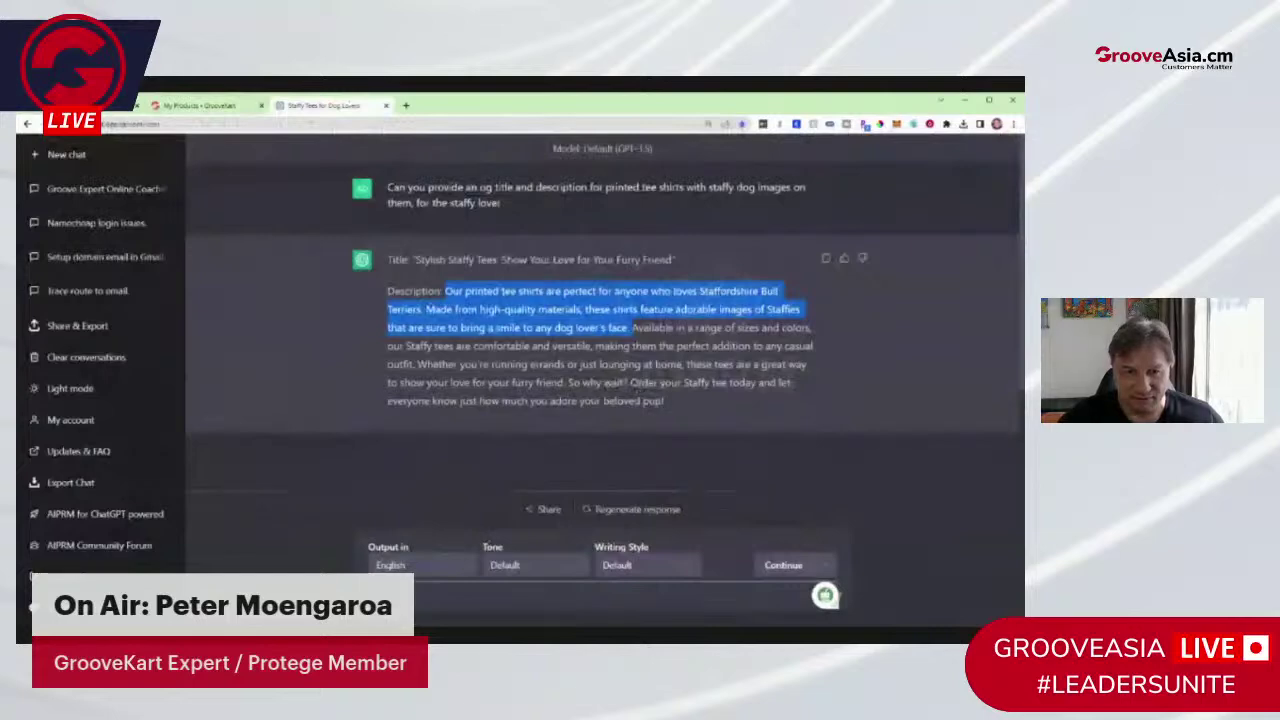
left_click_drag(501, 259, 675, 260)
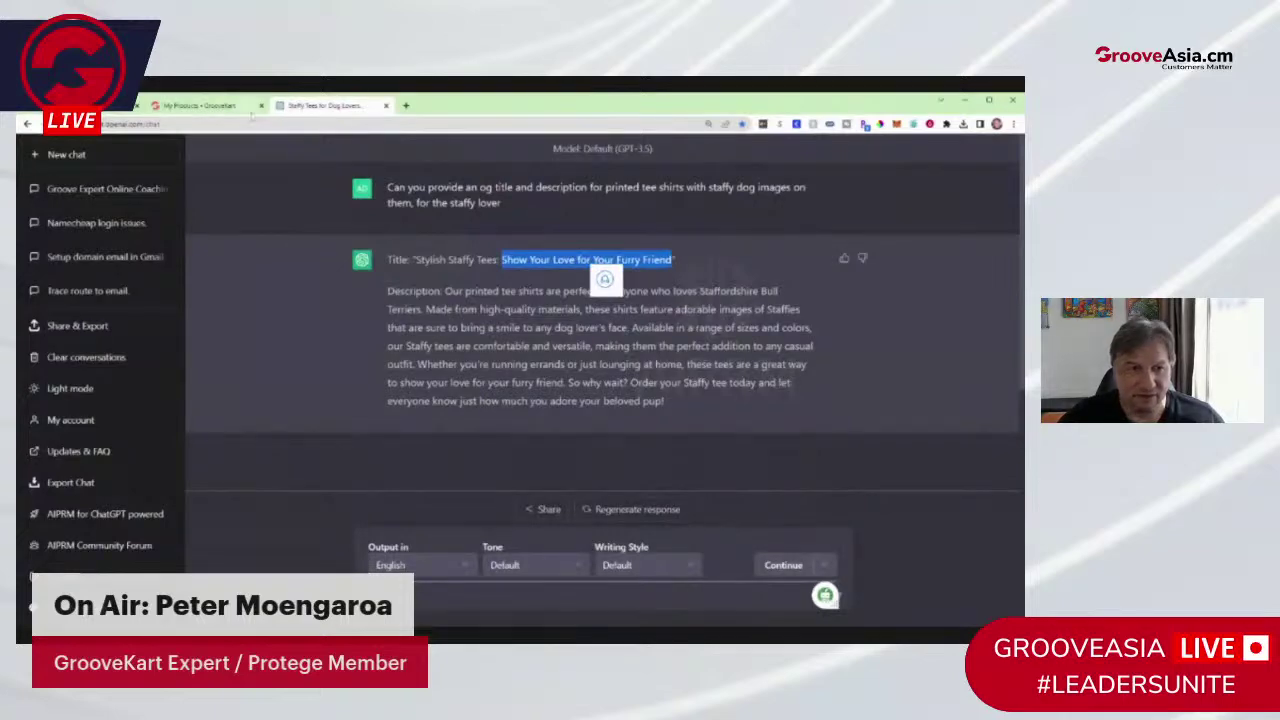
Step: Switch back to the GrooveKart product editor and paste "Show Your Love for Your Furry Friend" as the Og: Title
left_click(200, 105)
scroll(422, 517, "down", 1)
scroll(422, 517, "down", 4)
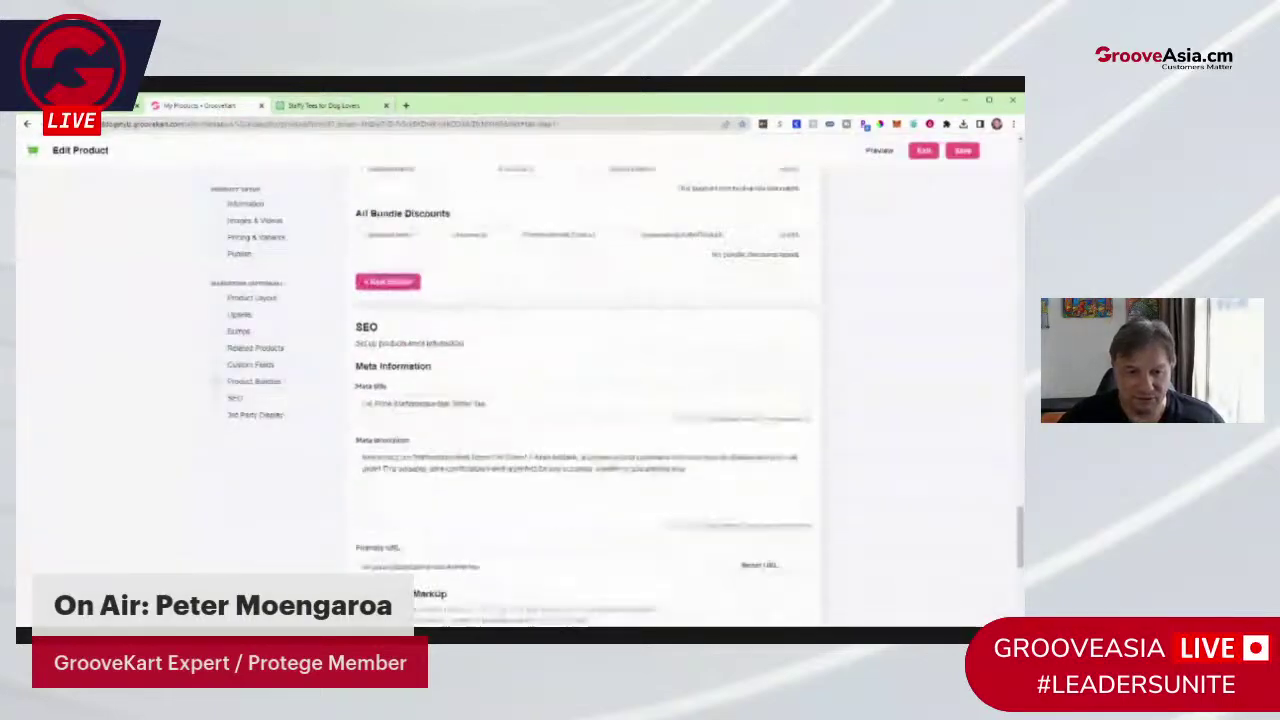
double_click(411, 377)
left_click(364, 466)
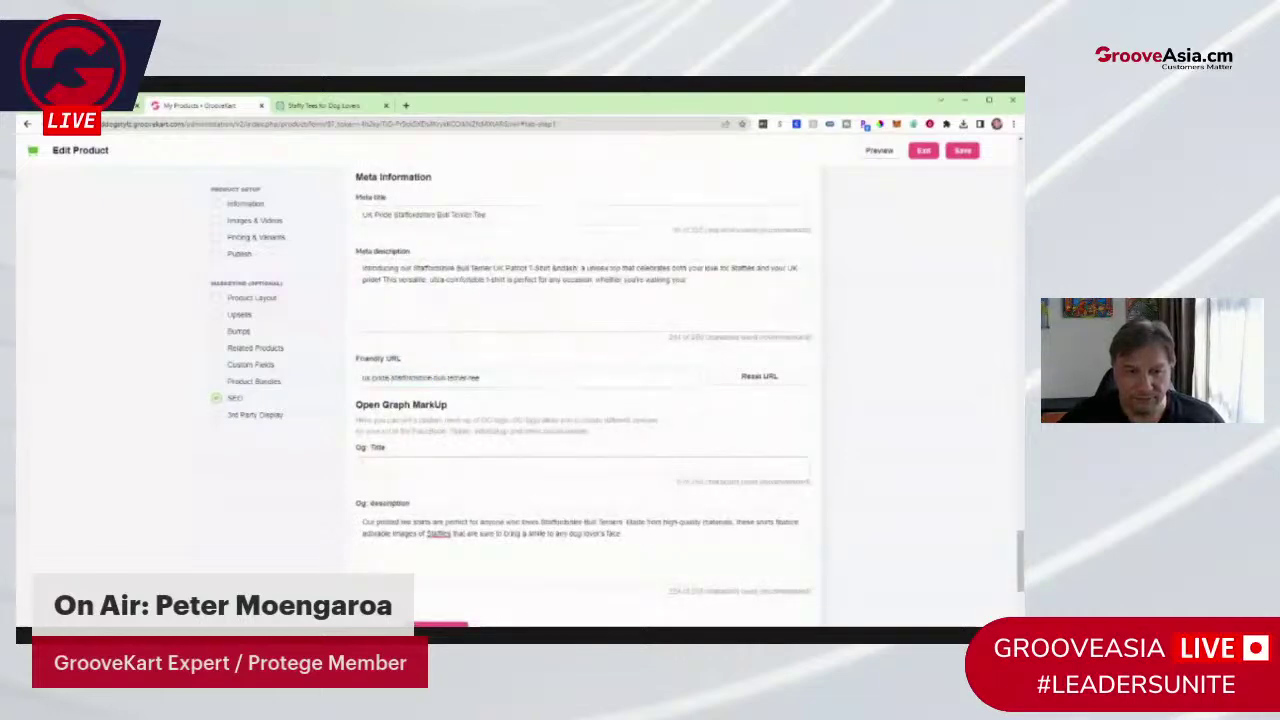
key("ctrl+v")
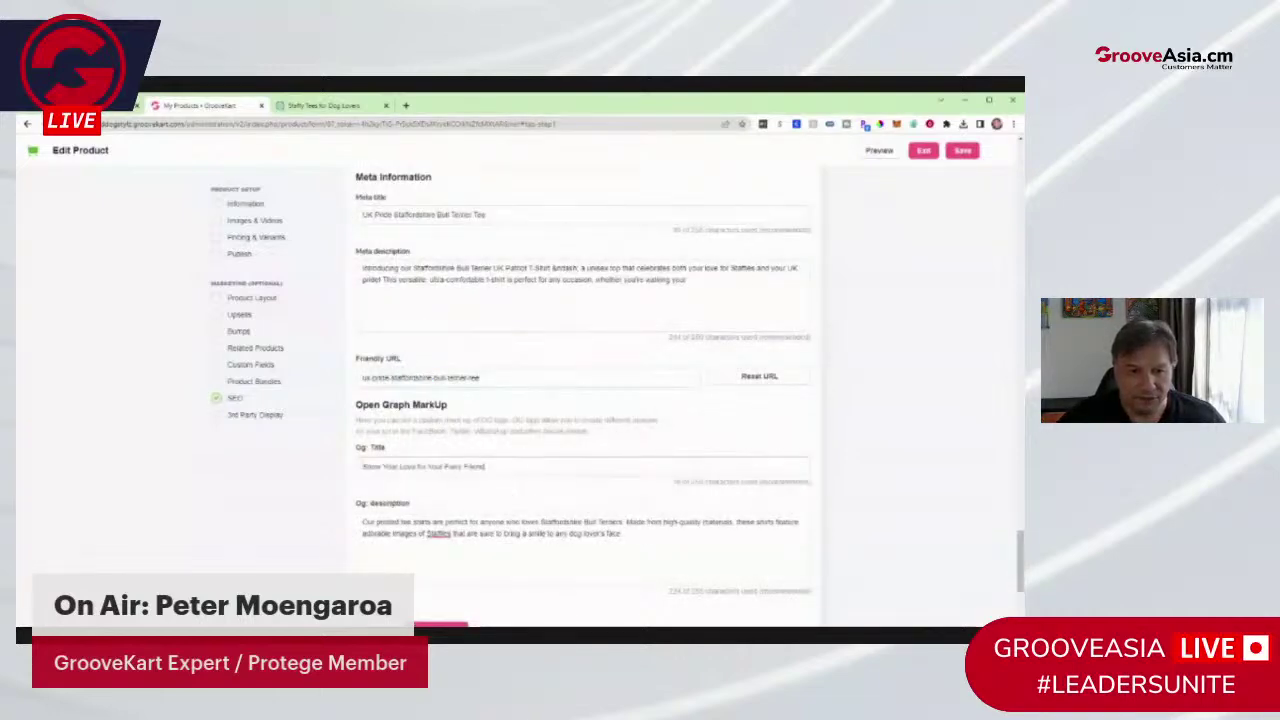
Step: Replace "Furry" with "Best" in the Og: Title
double_click(476, 466)
left_click(476, 467)
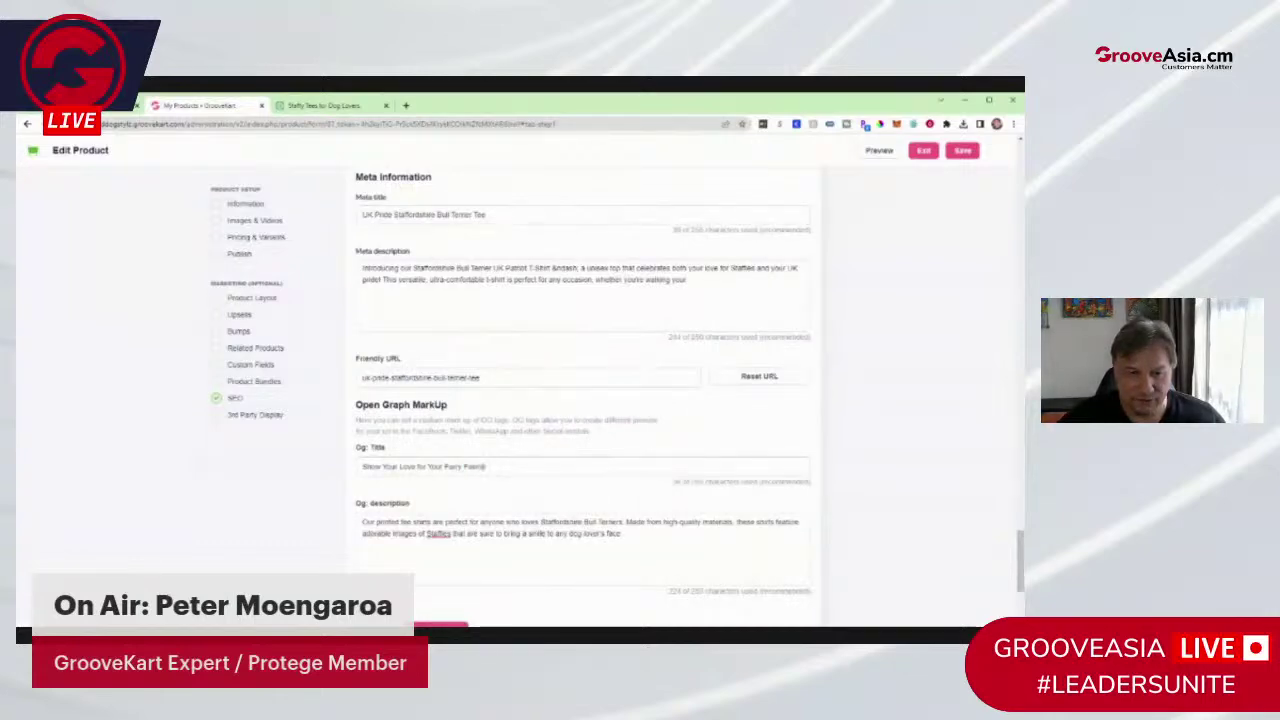
double_click(455, 467)
key("BackSpace")
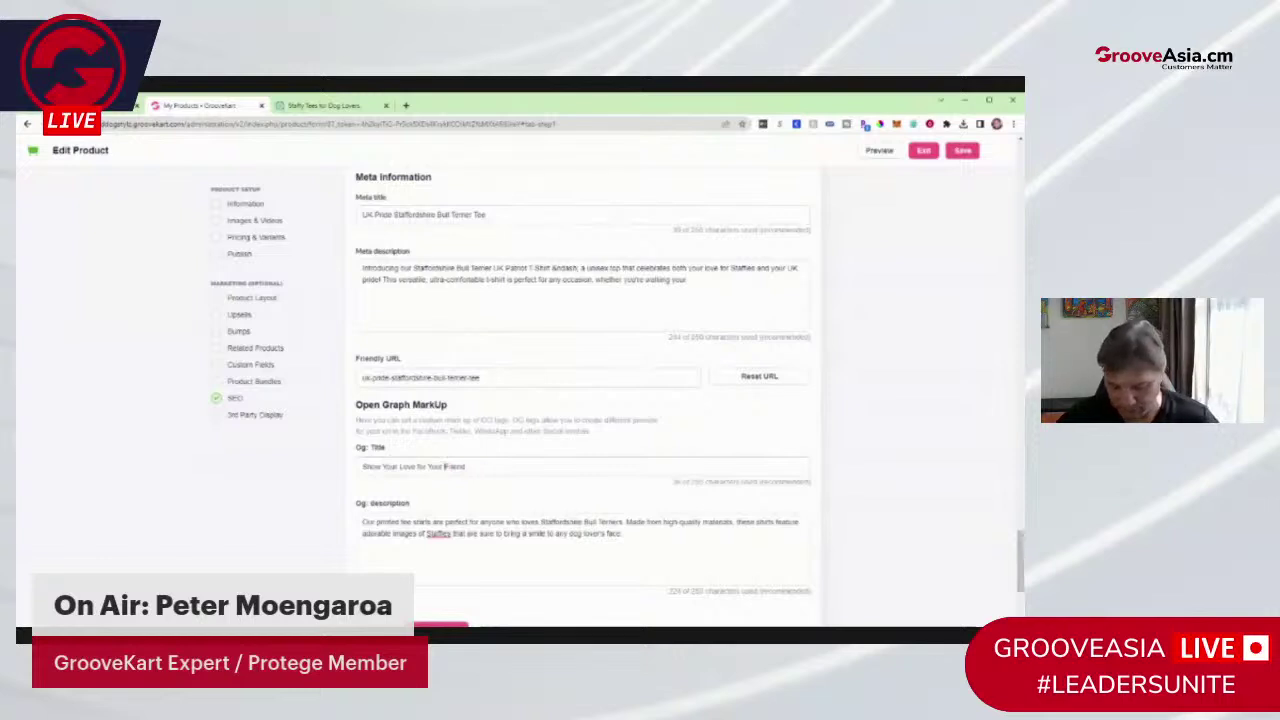
type("Best")
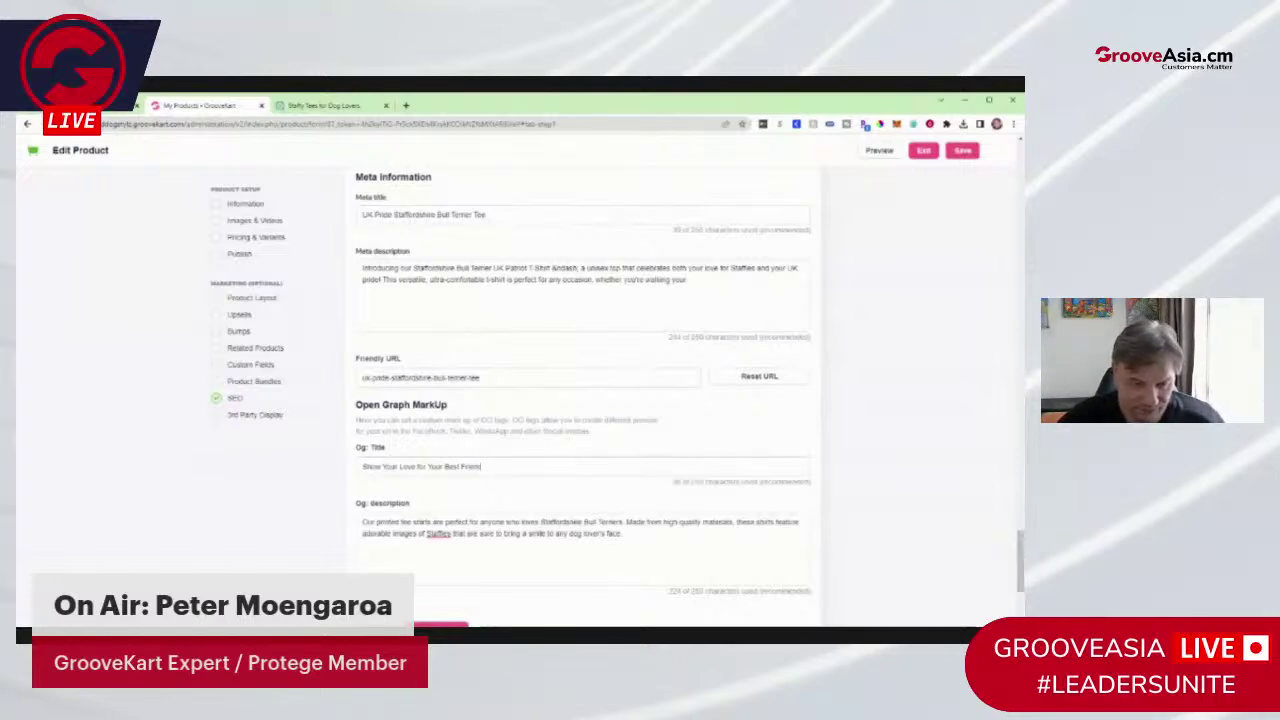
Step: Reword the end of the Og: Title so it reads "Show Your Love for your staffy"
key("ctrl+shift+Left")
key("ctrl+shift+Left")
key("ctrl+shift+Left")
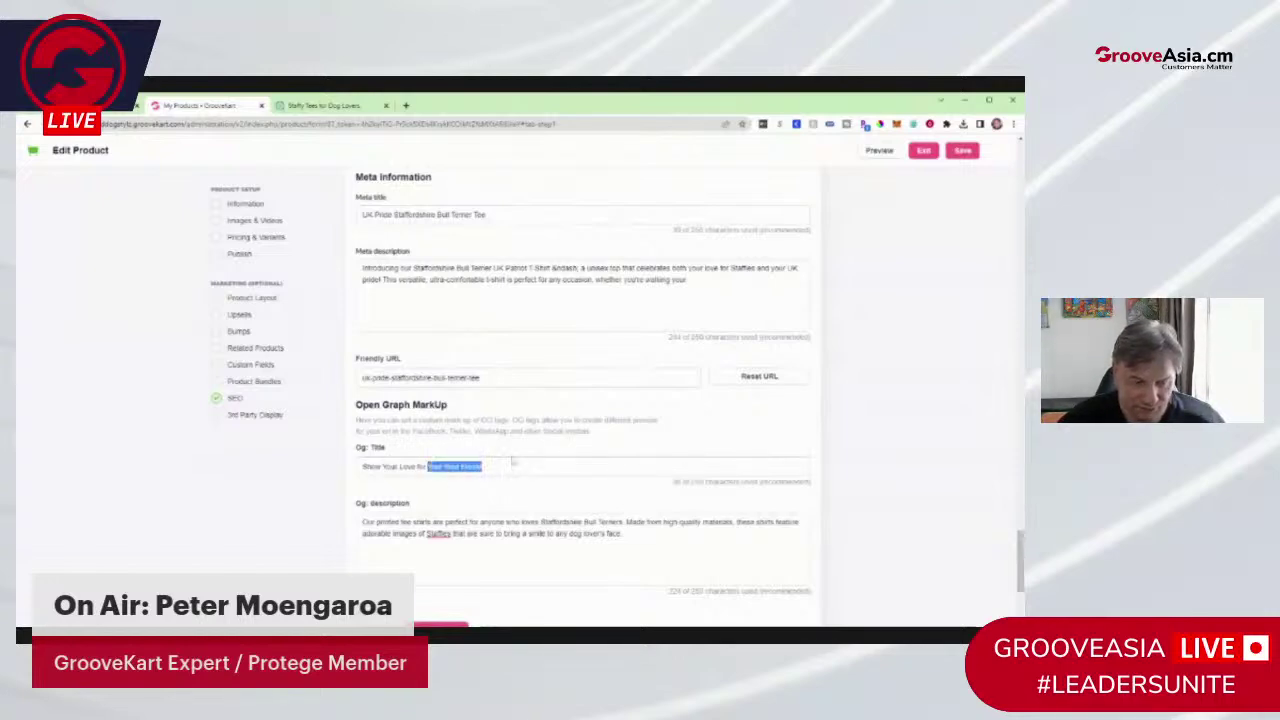
type("Staffy")
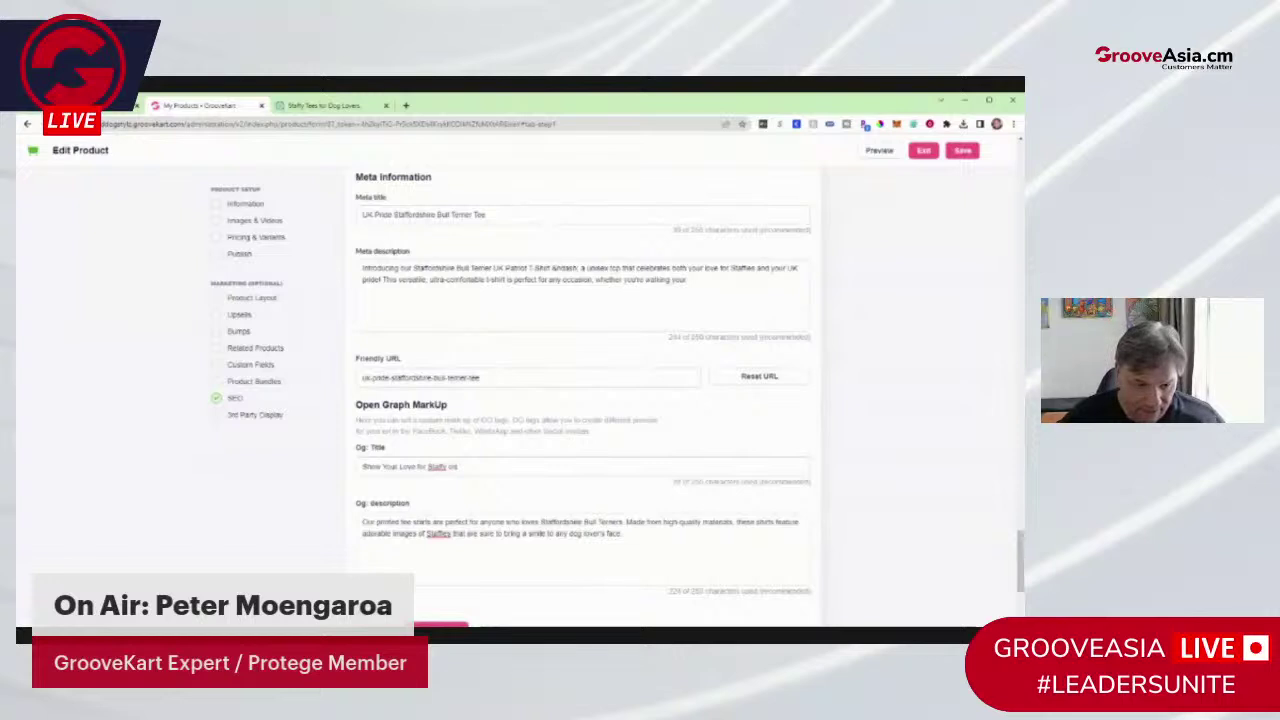
key("BackSpace")
key("BackSpace")
key("BackSpace")
key("BackSpace")
key("BackSpace")
key("BackSpace")
key("BackSpace")
key("BackSpace")
key("BackSpace")
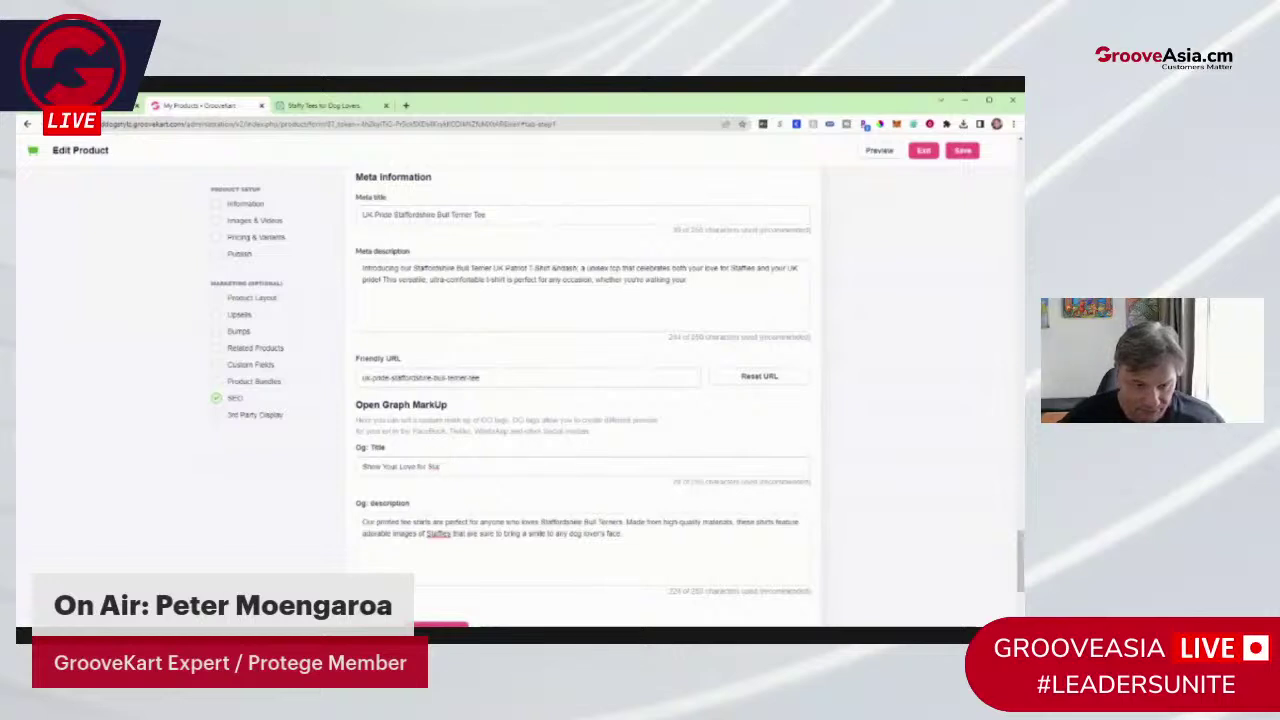
type("your Staffy")
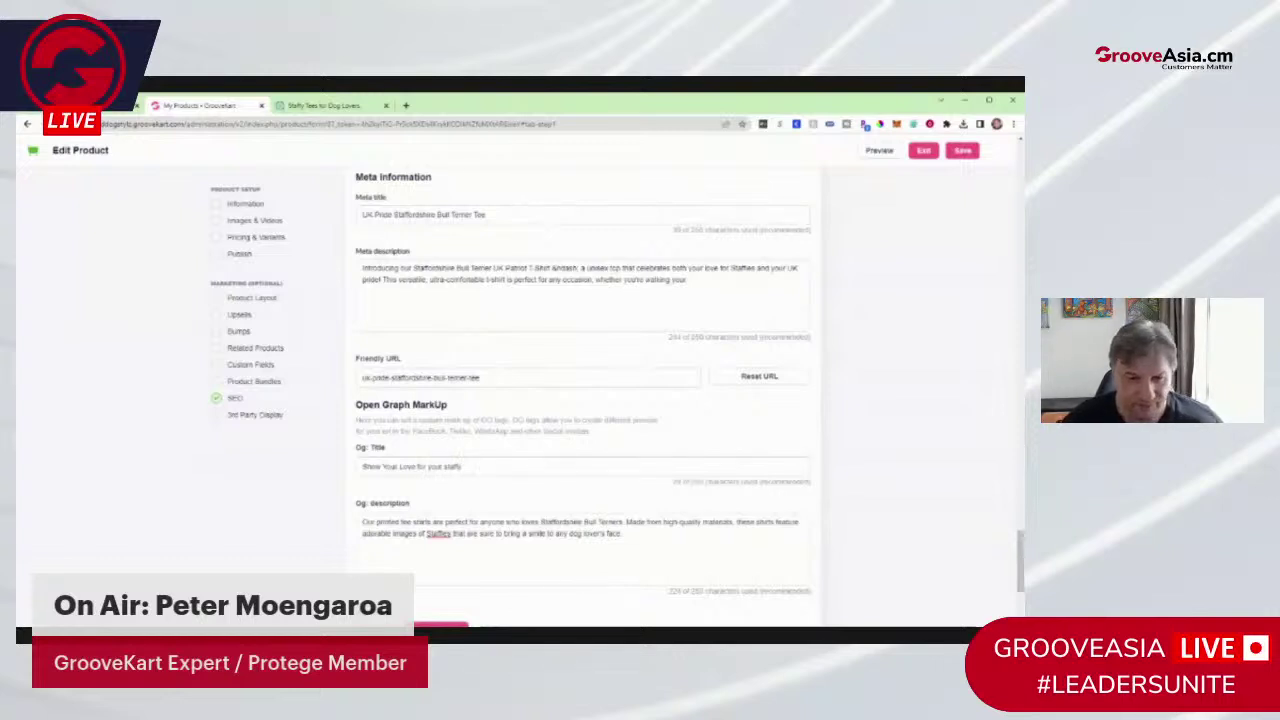
key("ctrl+shift+Left")
left_click(540, 485)
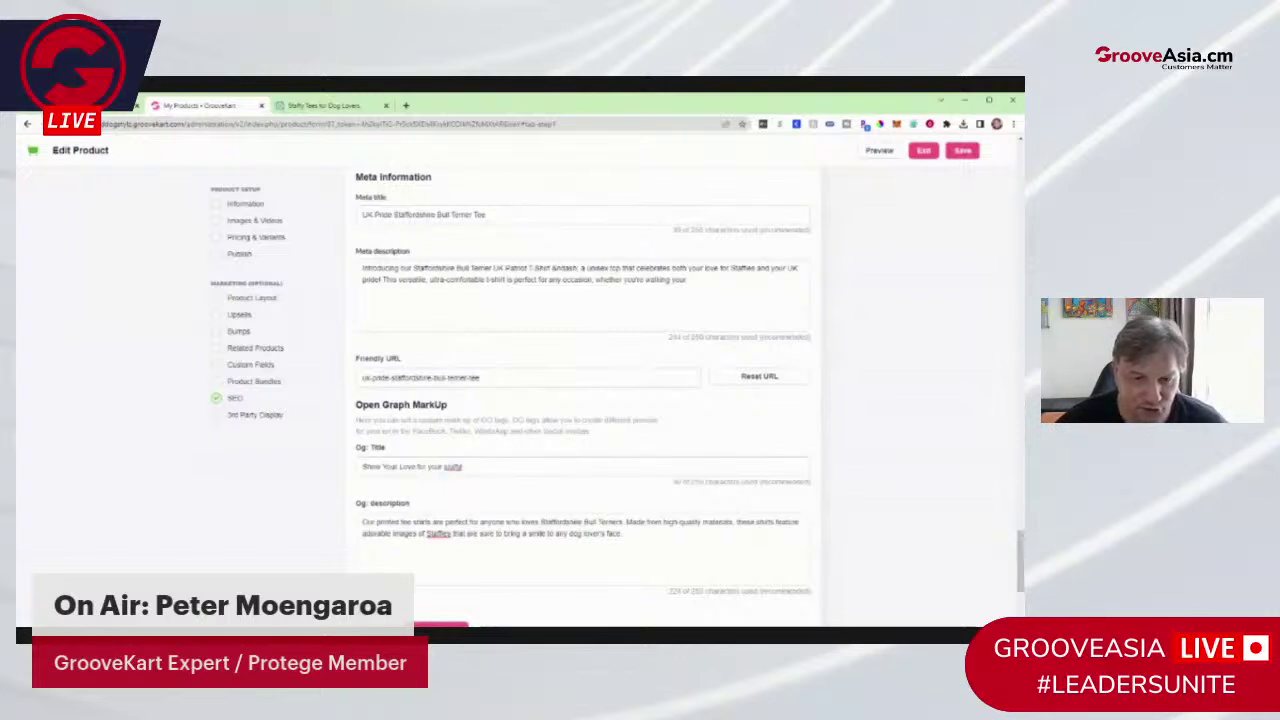
scroll(540, 485, "down", 2)
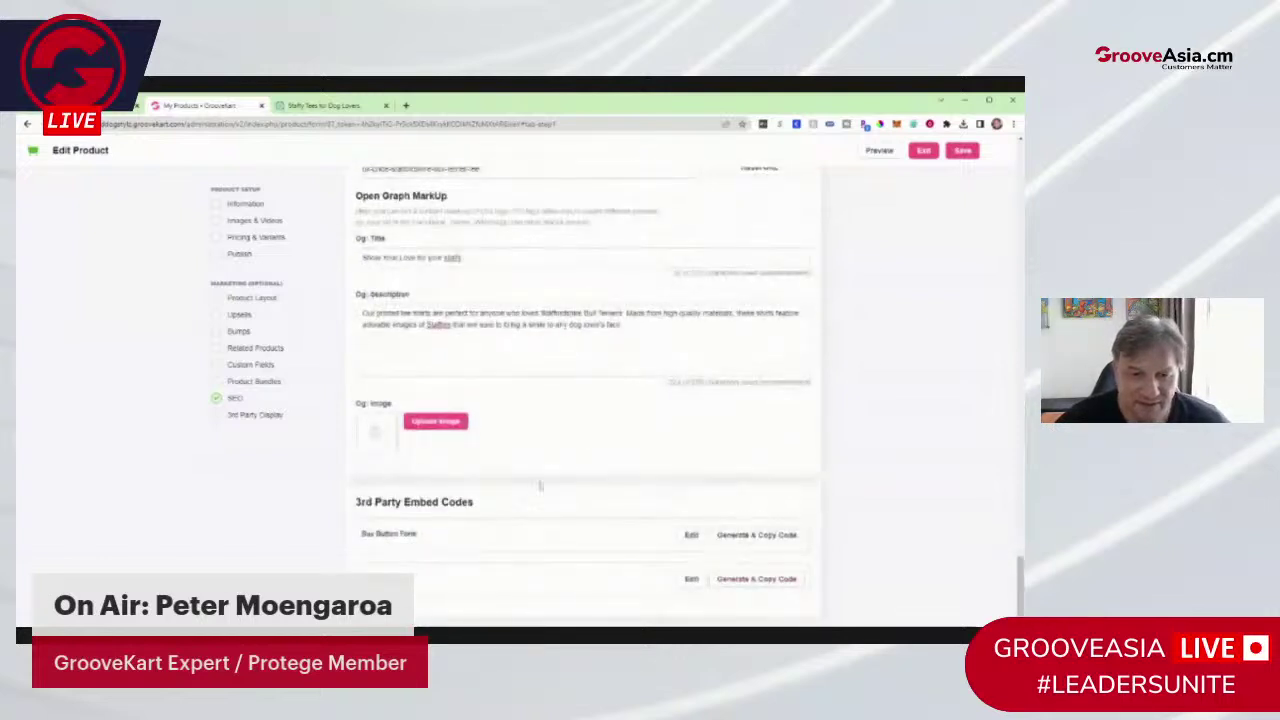
Step: Upload the black T-shirt photo as the product's Og: Image and save the product
left_click(449, 423)
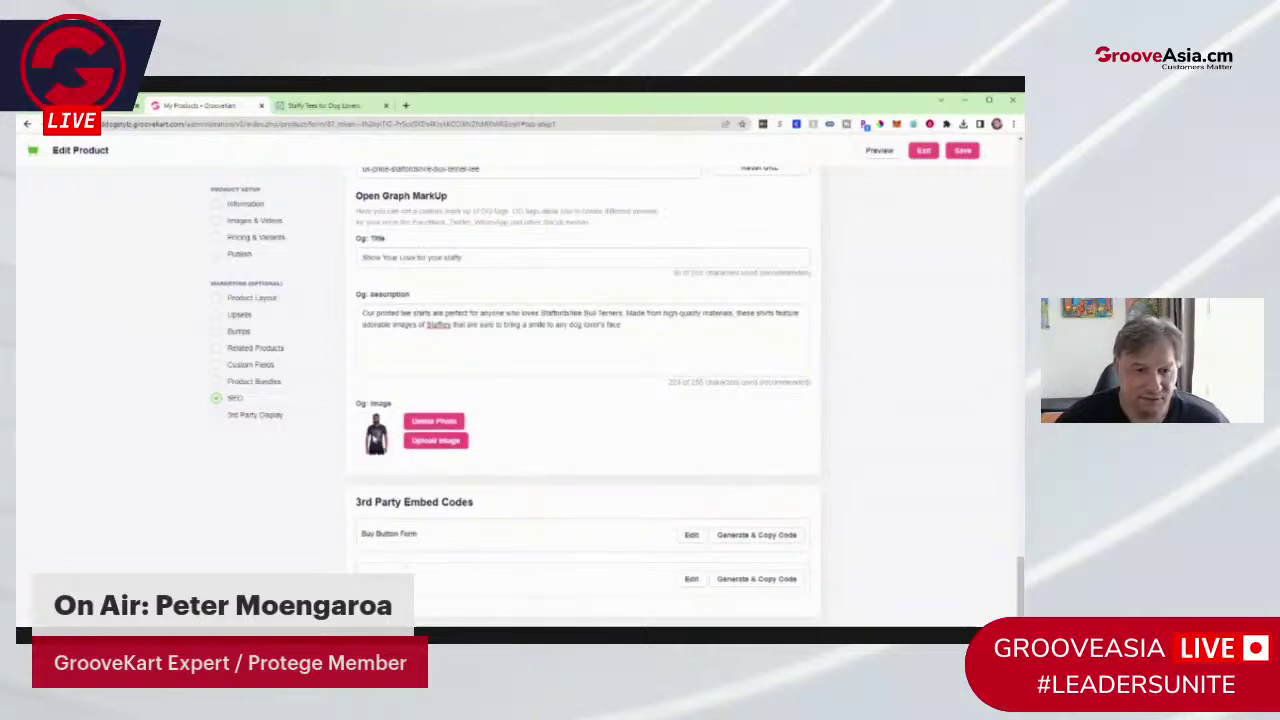
scroll(698, 462, "up", 1)
scroll(698, 462, "up", 5)
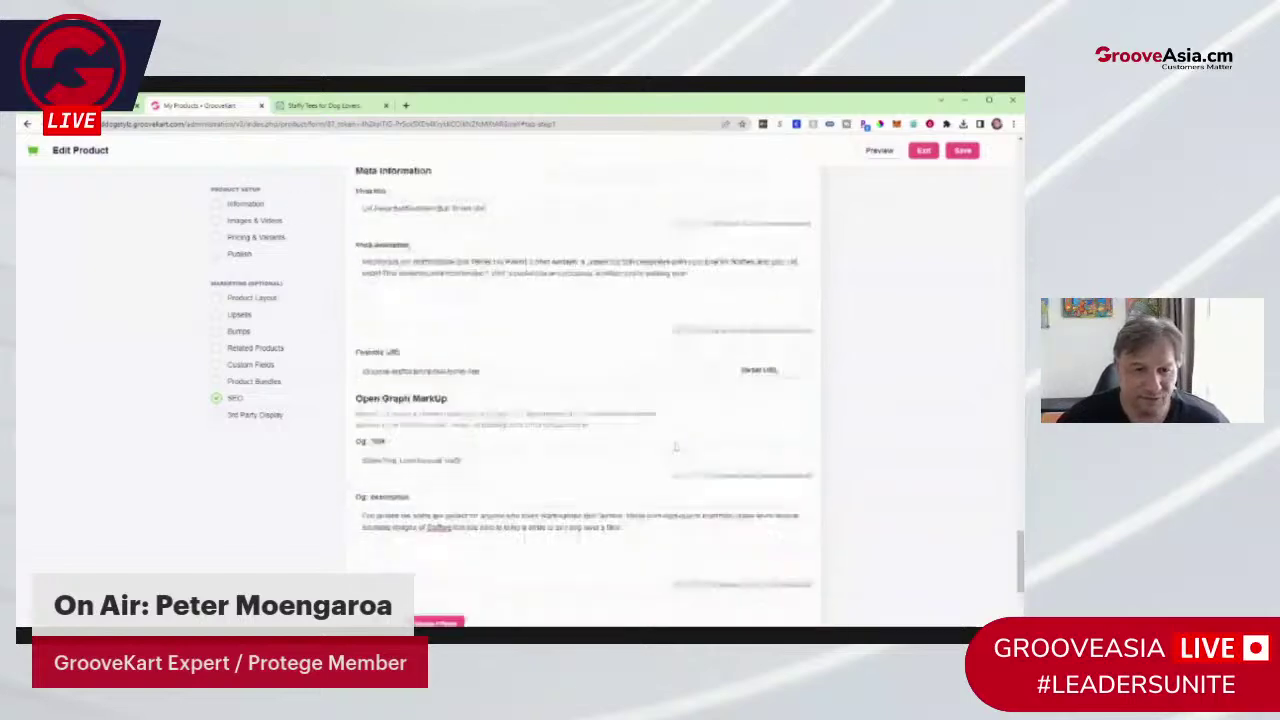
left_click(961, 153)
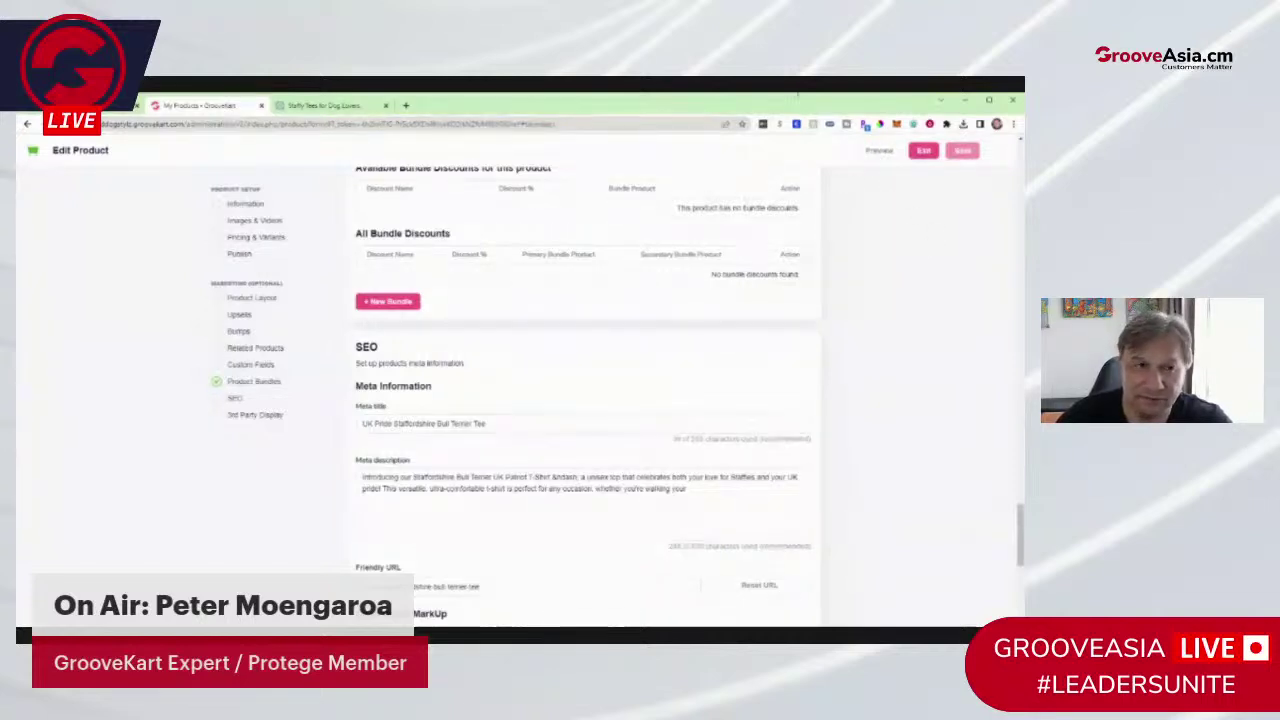
Step: Preview the saved product's storefront page and return to the product editor
left_click(879, 150)
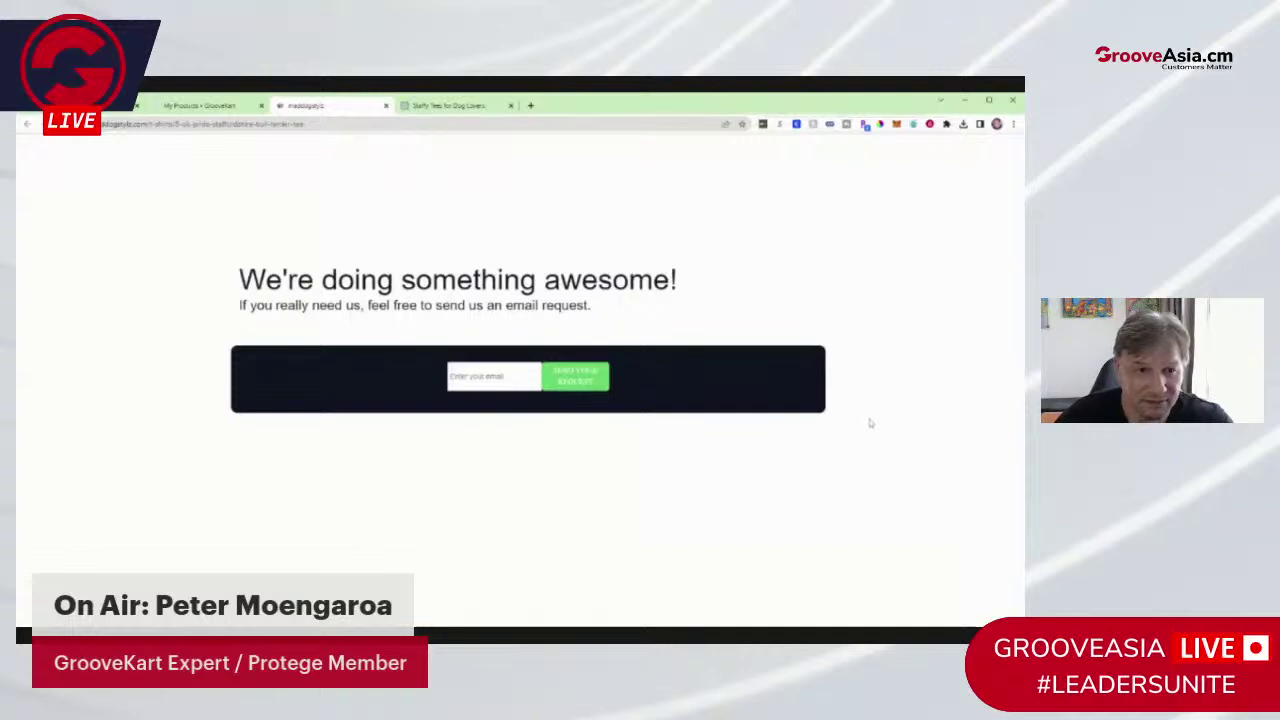
key("ctrl+shift+Tab")
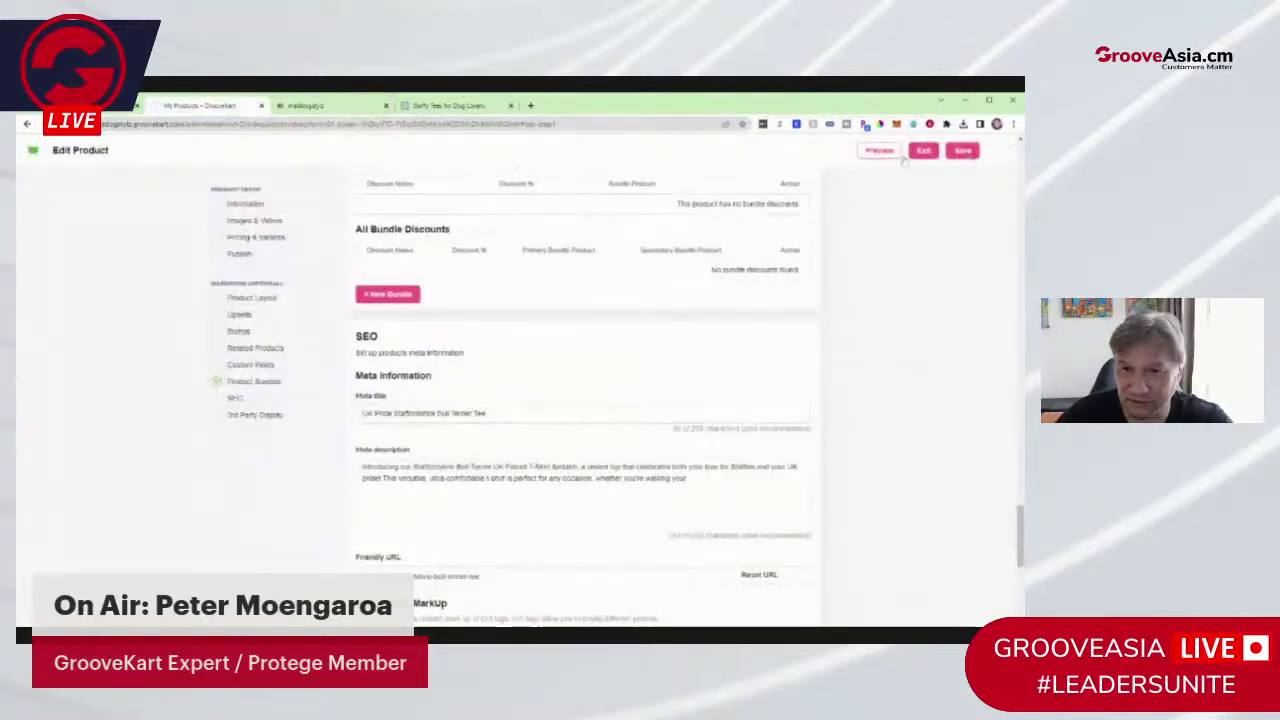
Step: Exit the product editor and open the store's Homepage in the GrooveKart page builder
left_click(912, 151)
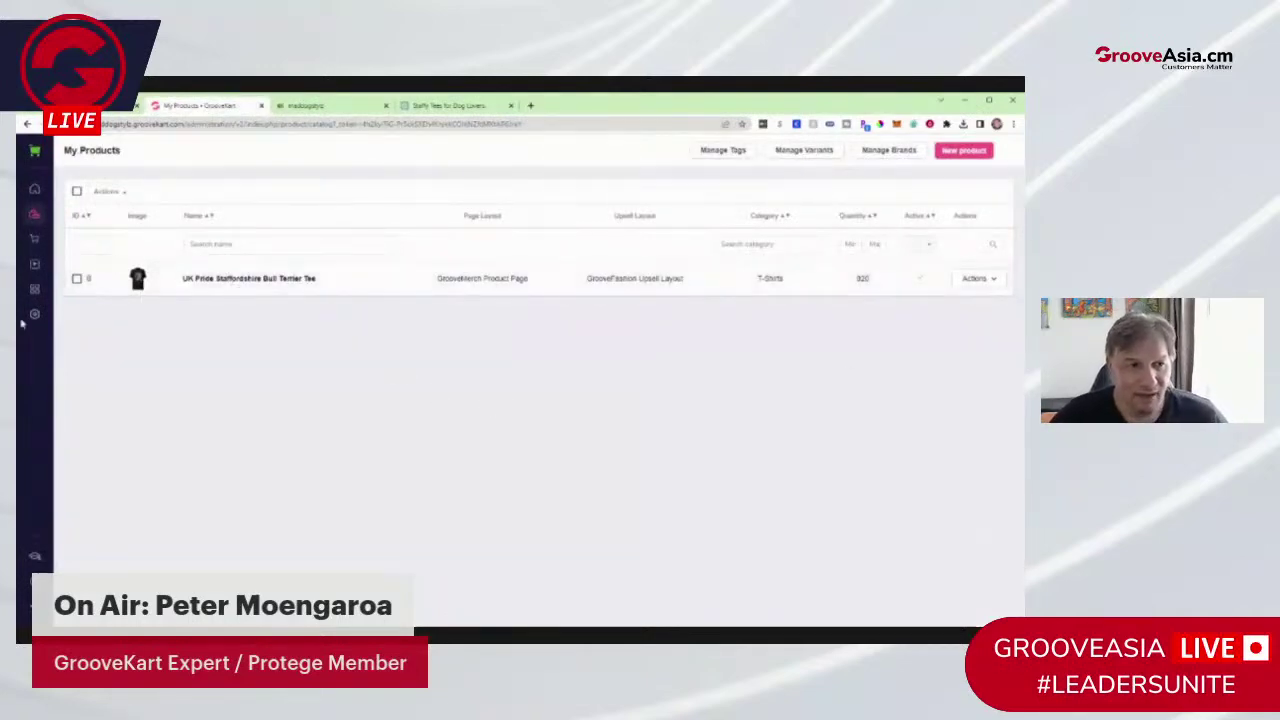
left_click(246, 281)
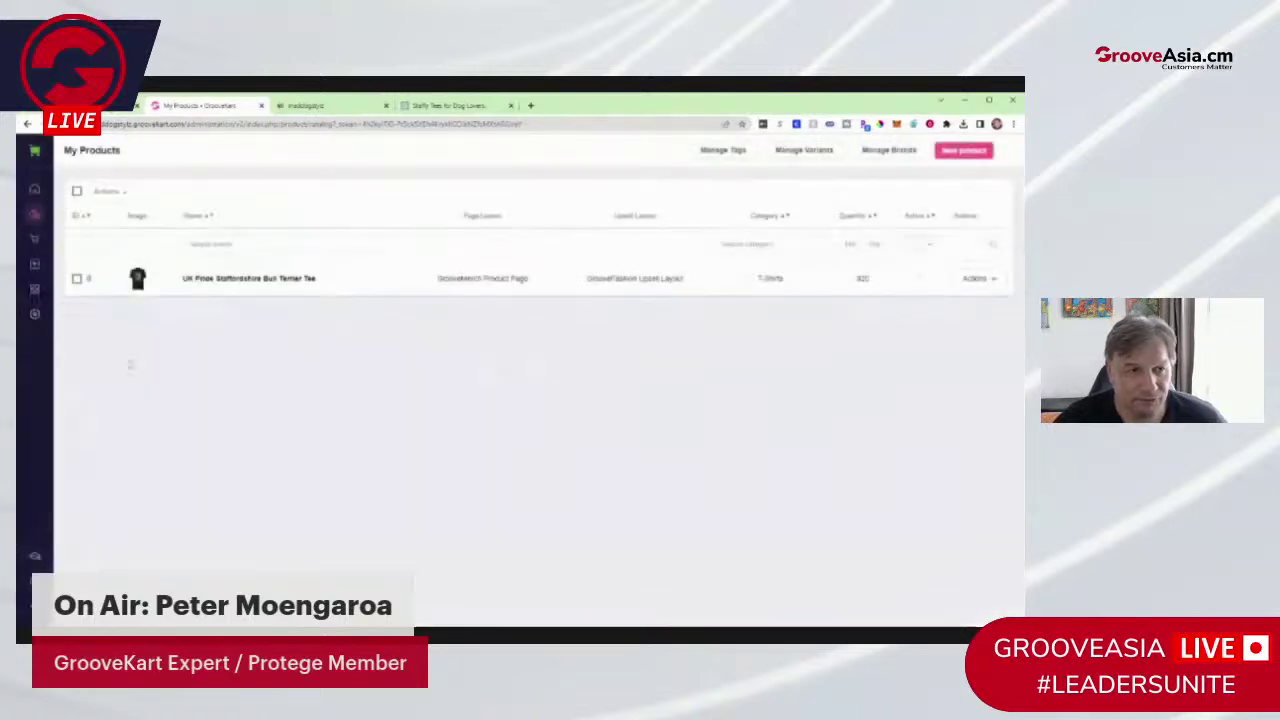
left_click(35, 268)
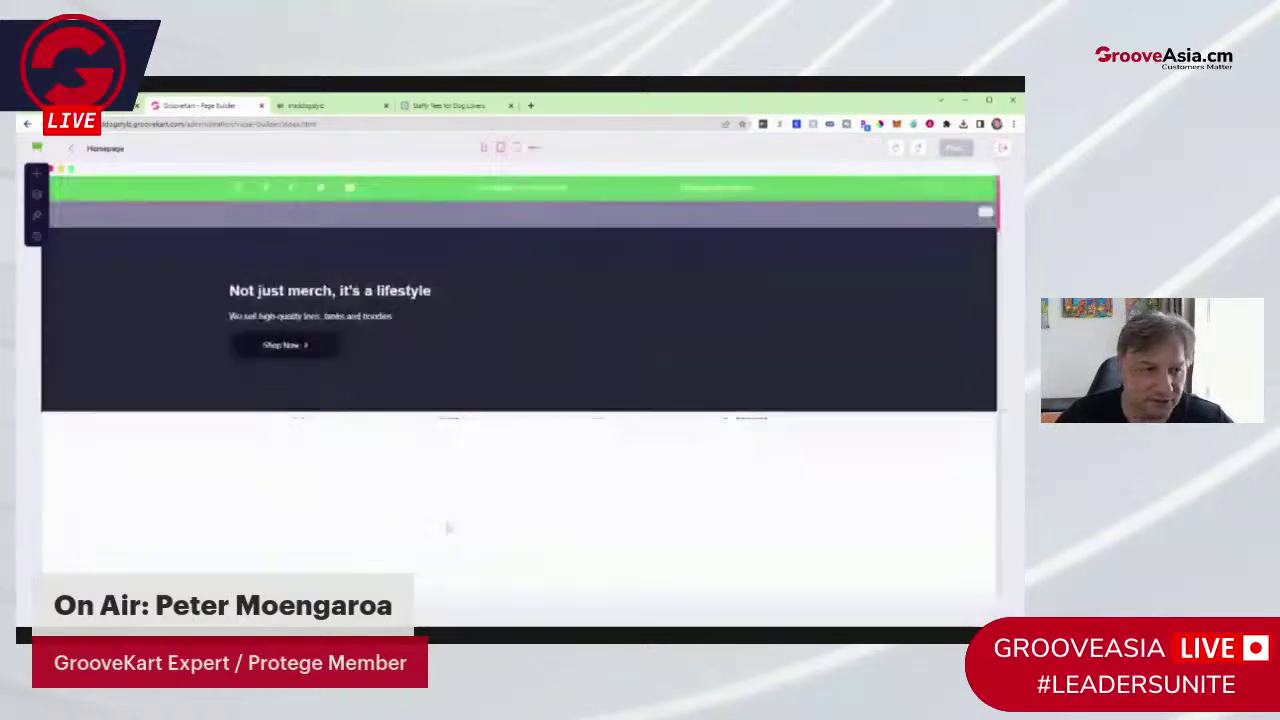
Step: Examine the Homepage template's hero banner, category tiles, product rows and lookbook banner
scroll(866, 316, "down", 10)
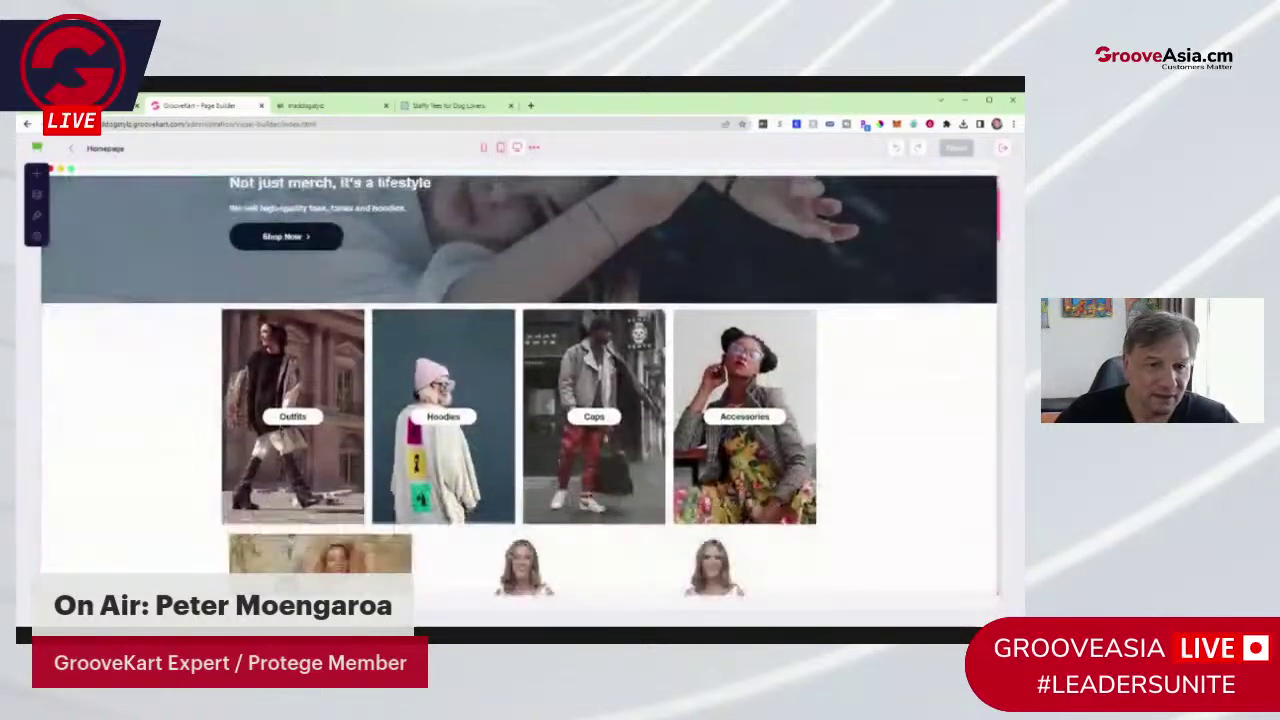
scroll(778, 456, "down", 3)
scroll(778, 456, "up", 10)
scroll(860, 470, "up", 1)
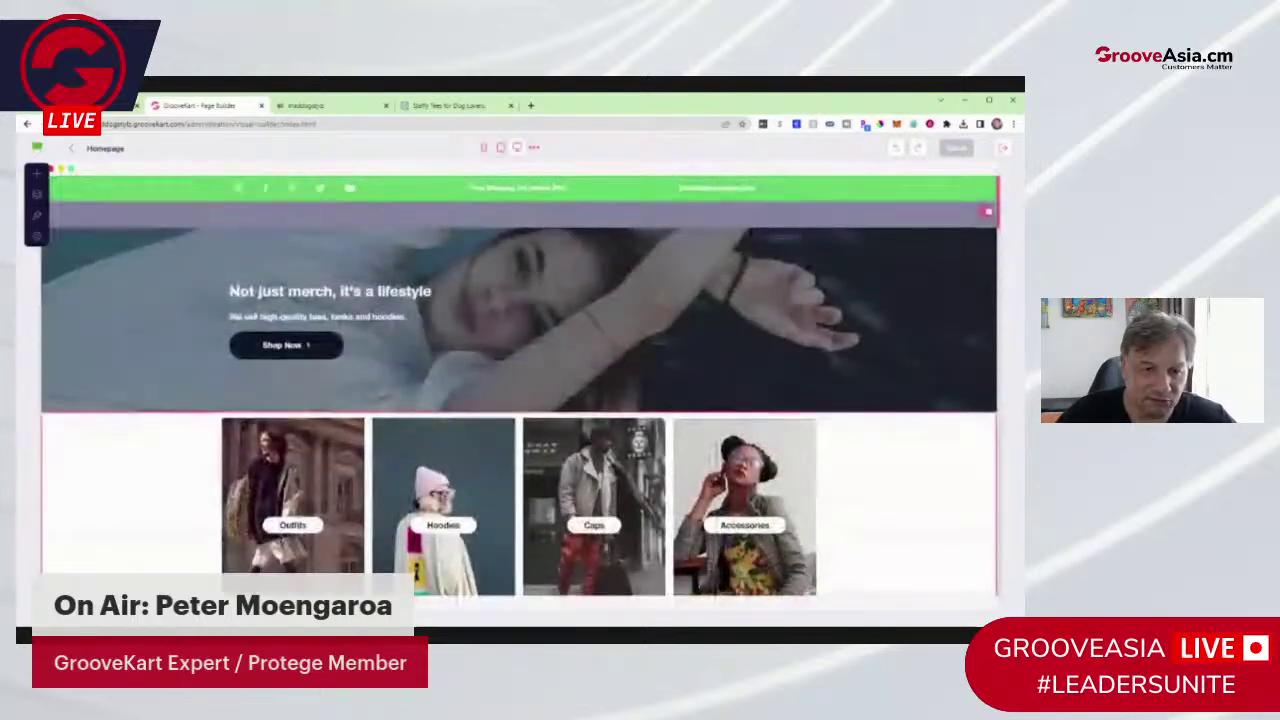
scroll(915, 518, "down", 2)
scroll(520, 400, "down", 4)
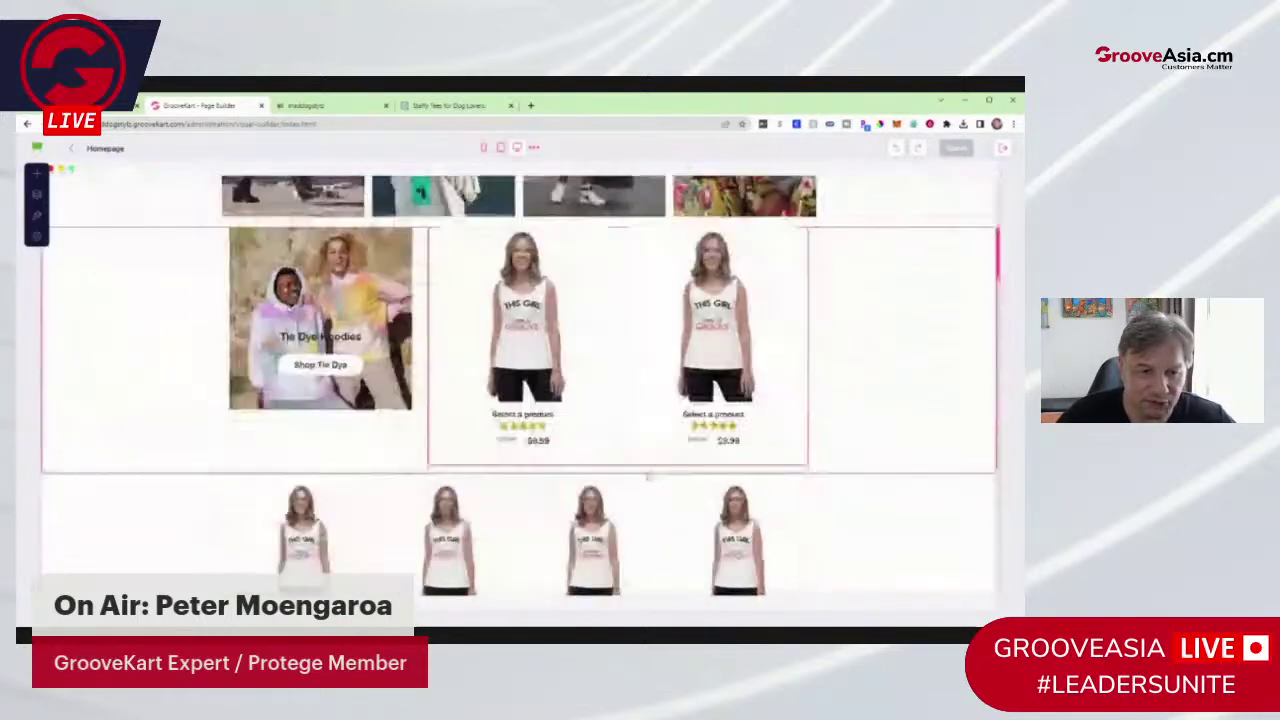
scroll(483, 375, "up", 2)
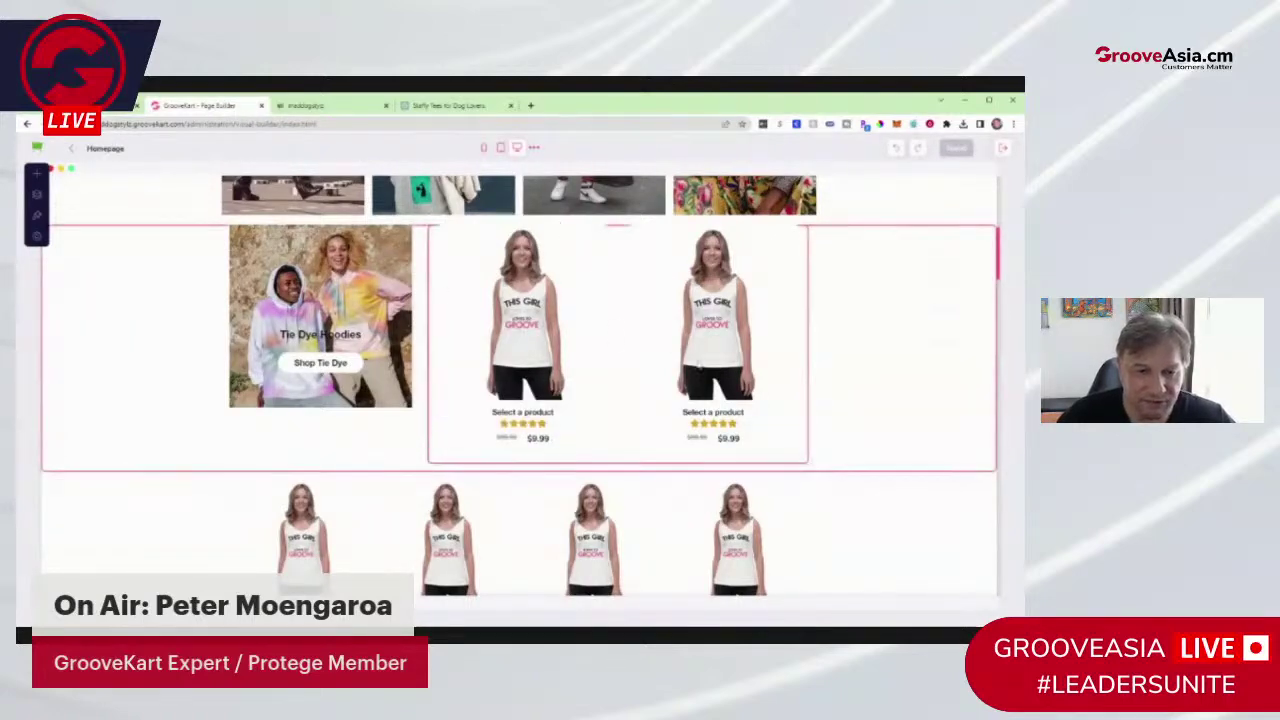
scroll(465, 385, "down", 3)
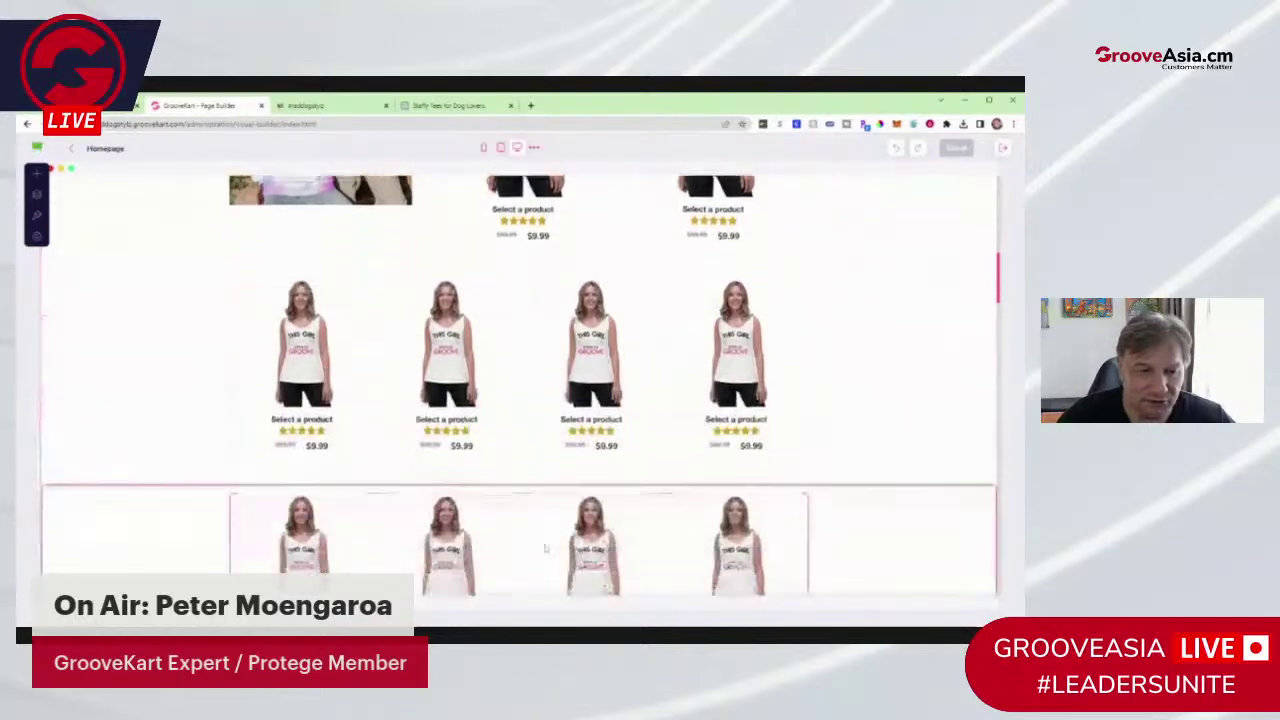
scroll(565, 580, "up", 5)
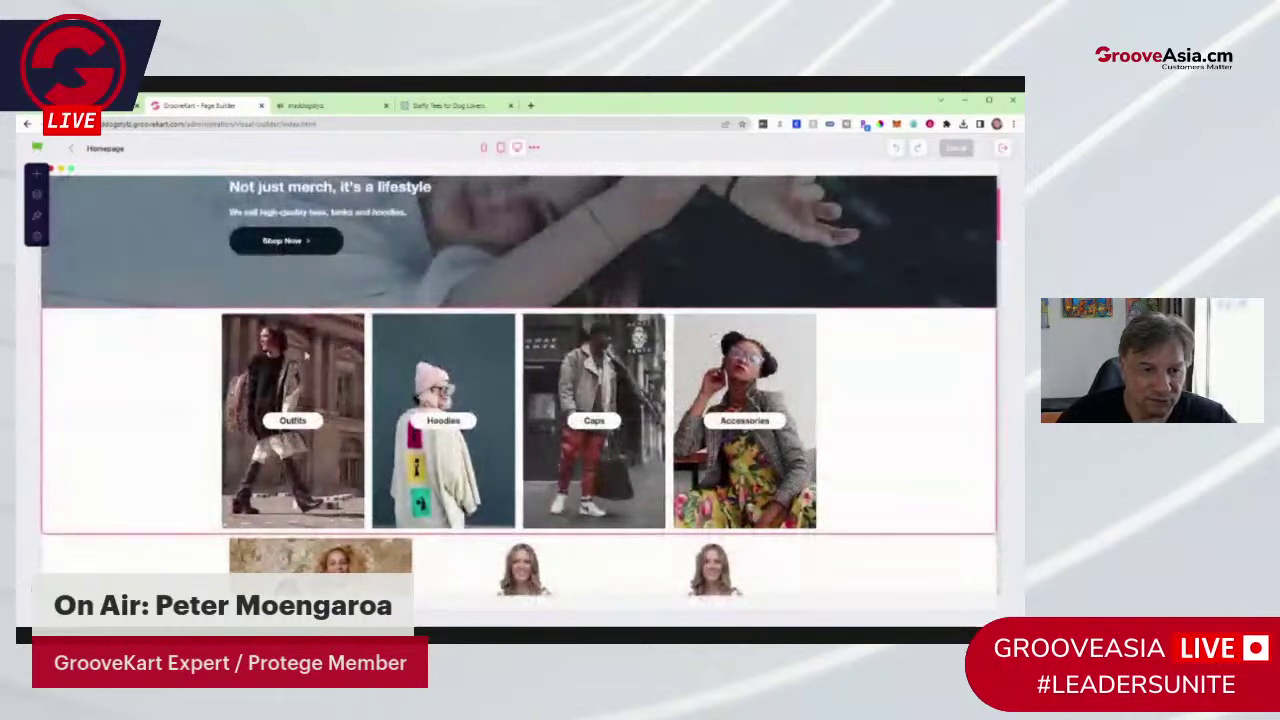
scroll(497, 505, "up", 1)
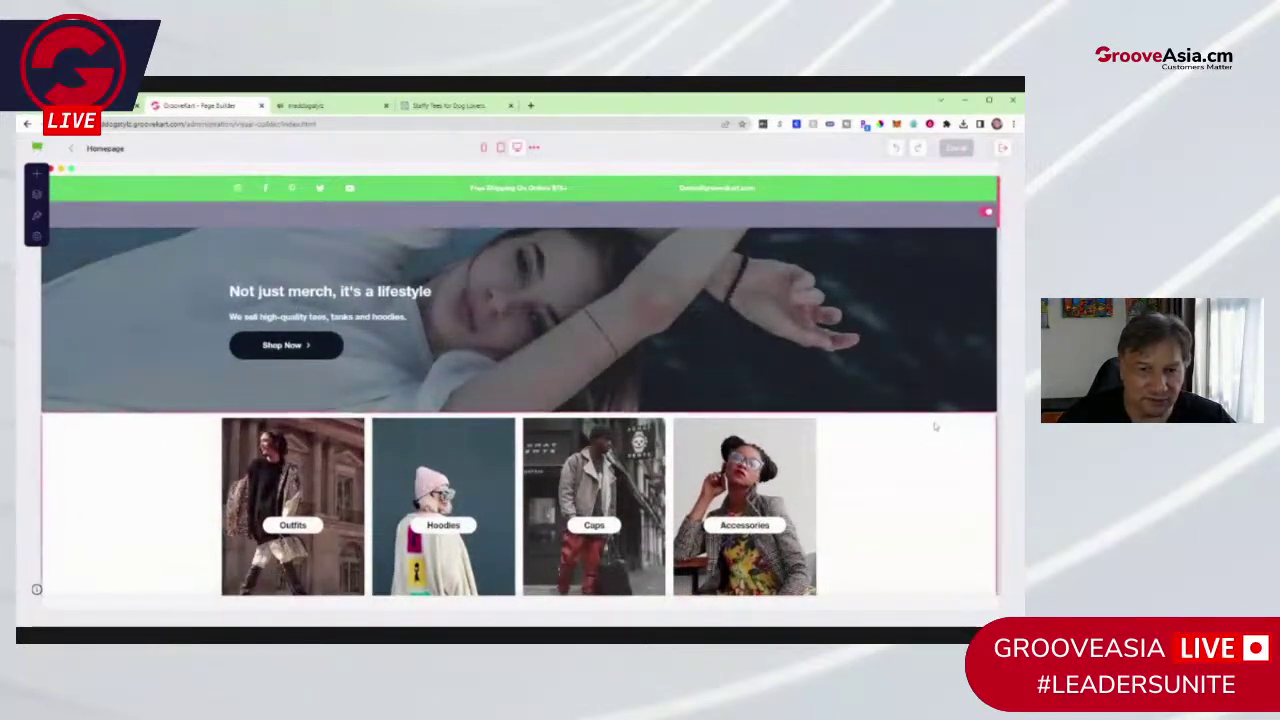
scroll(883, 471, "down", 6)
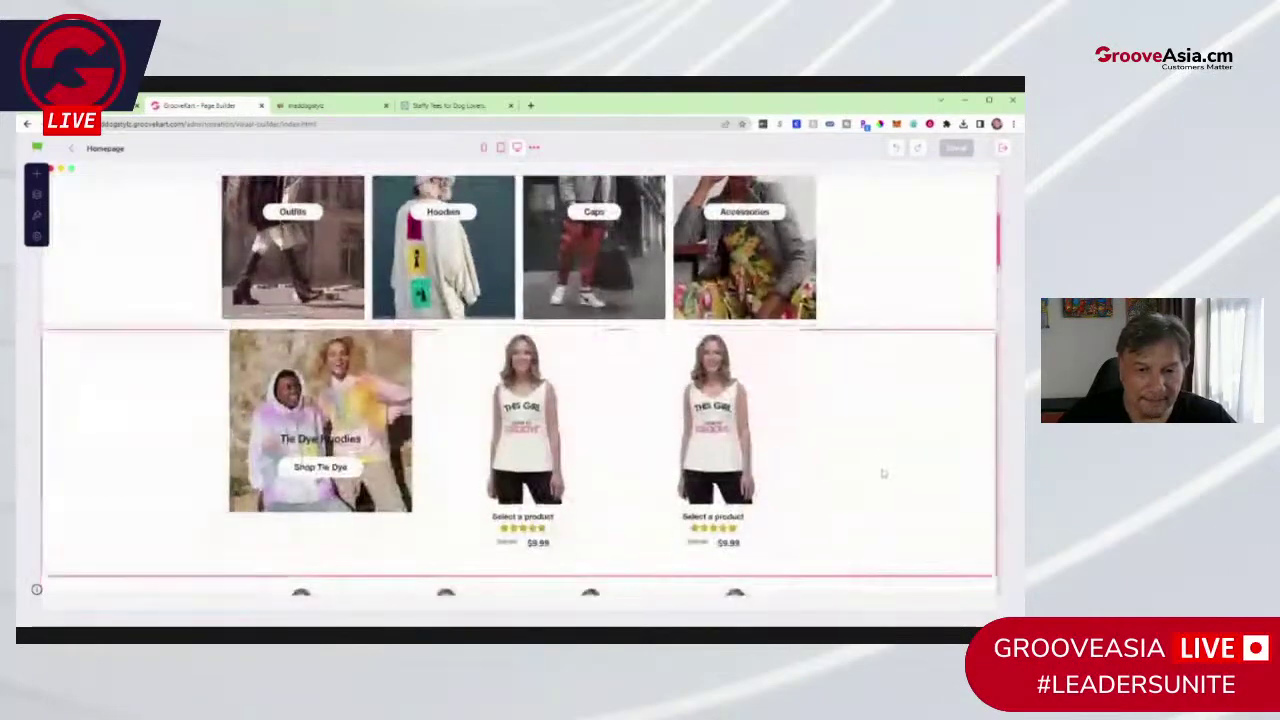
scroll(881, 479, "down", 7)
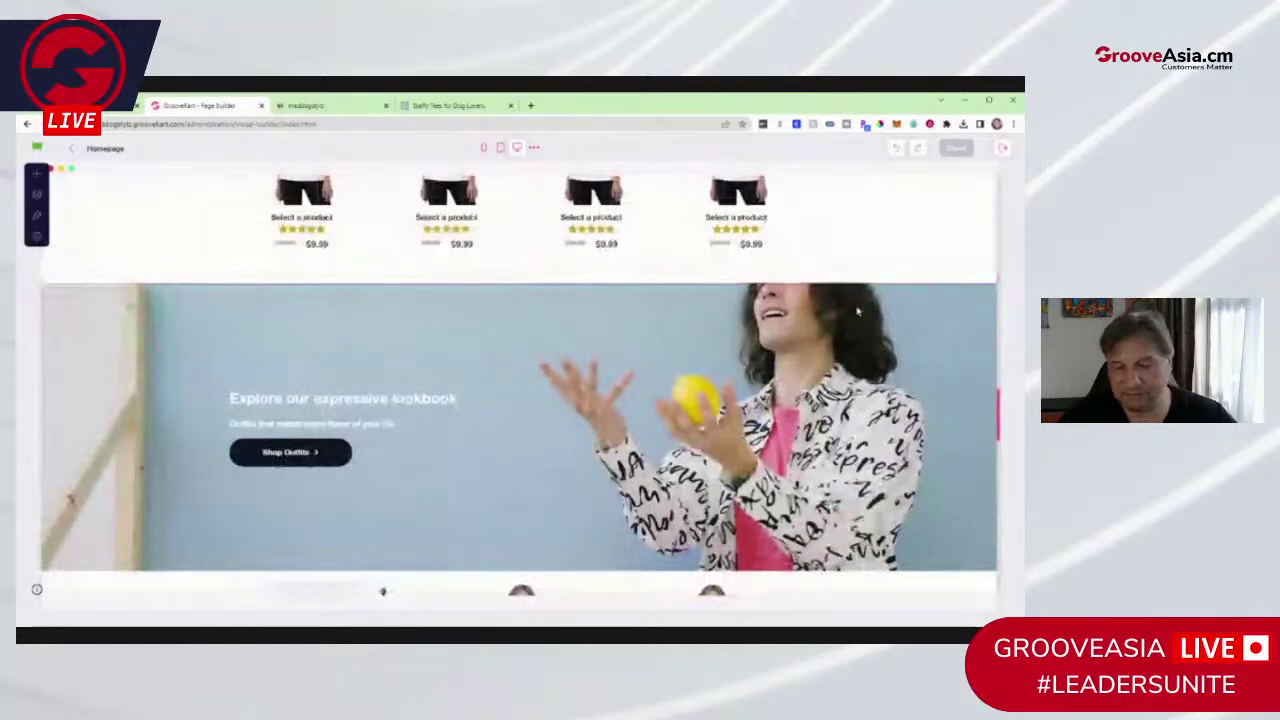
scroll(520, 390, "up", 5)
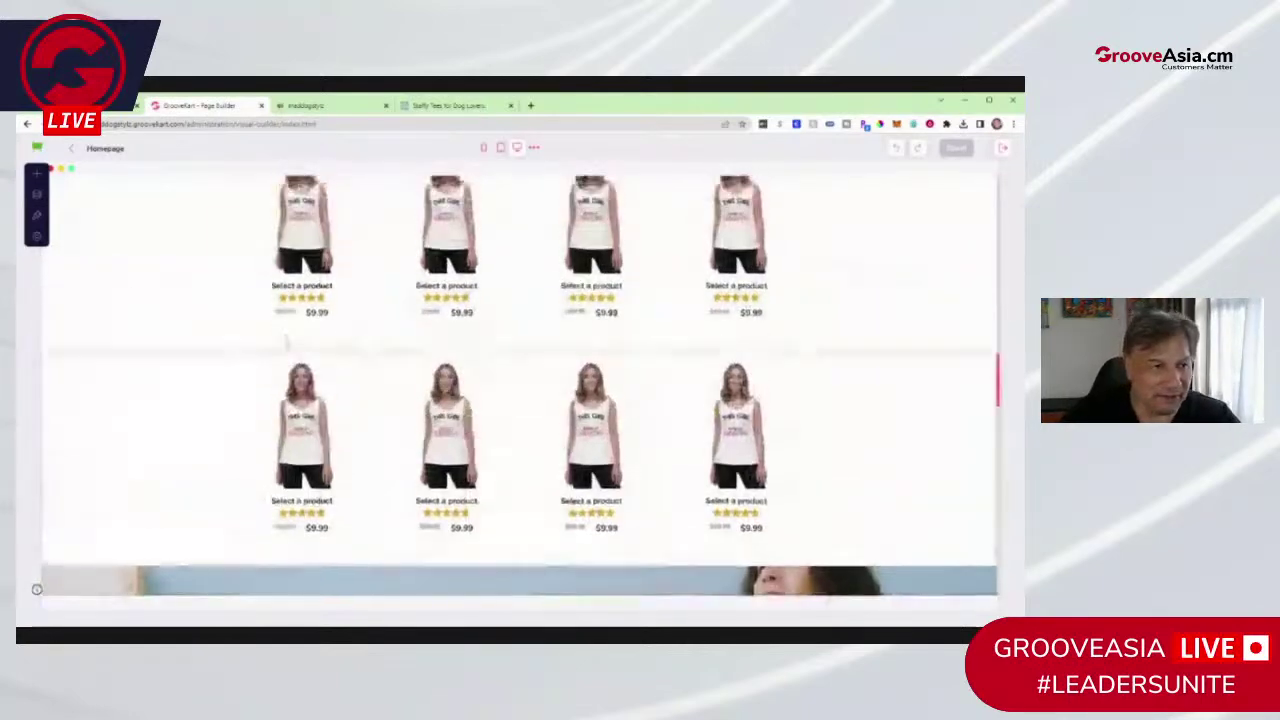
scroll(96, 234, "up", 6)
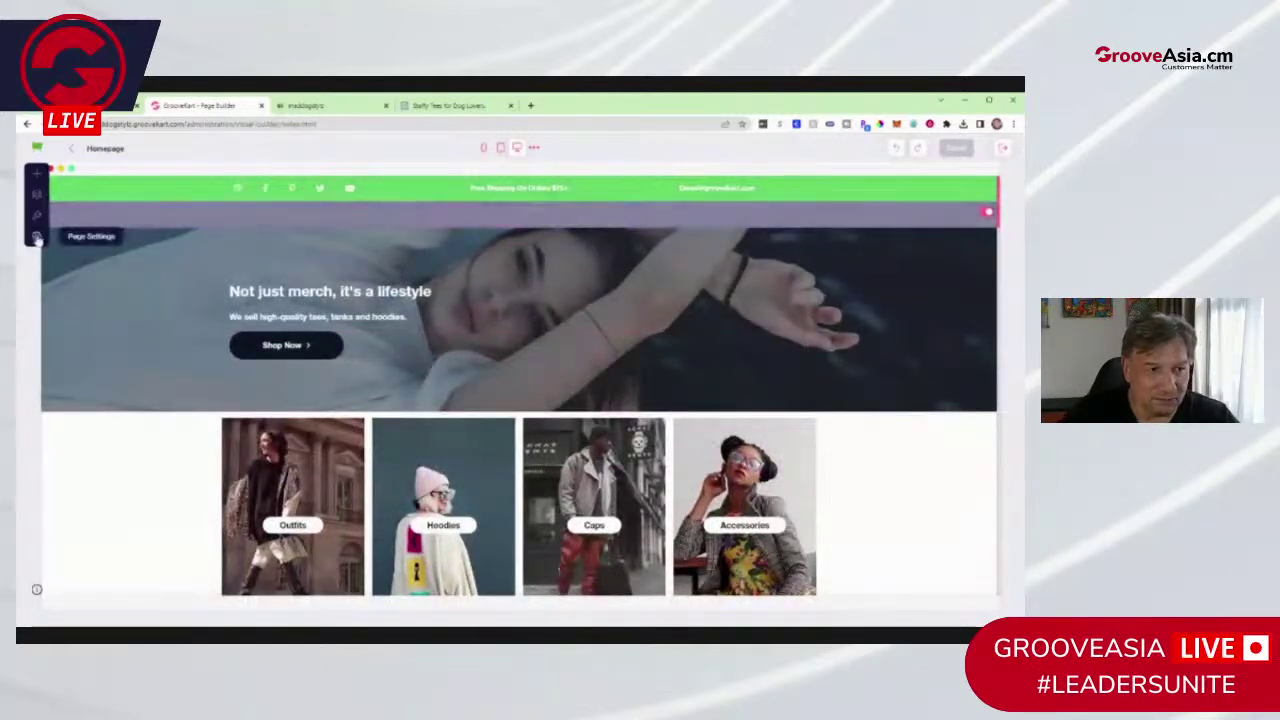
Step: Open the Homepage's SEO Settings and review the title, keywords, description, code and Open Graph fields
left_click(37, 238)
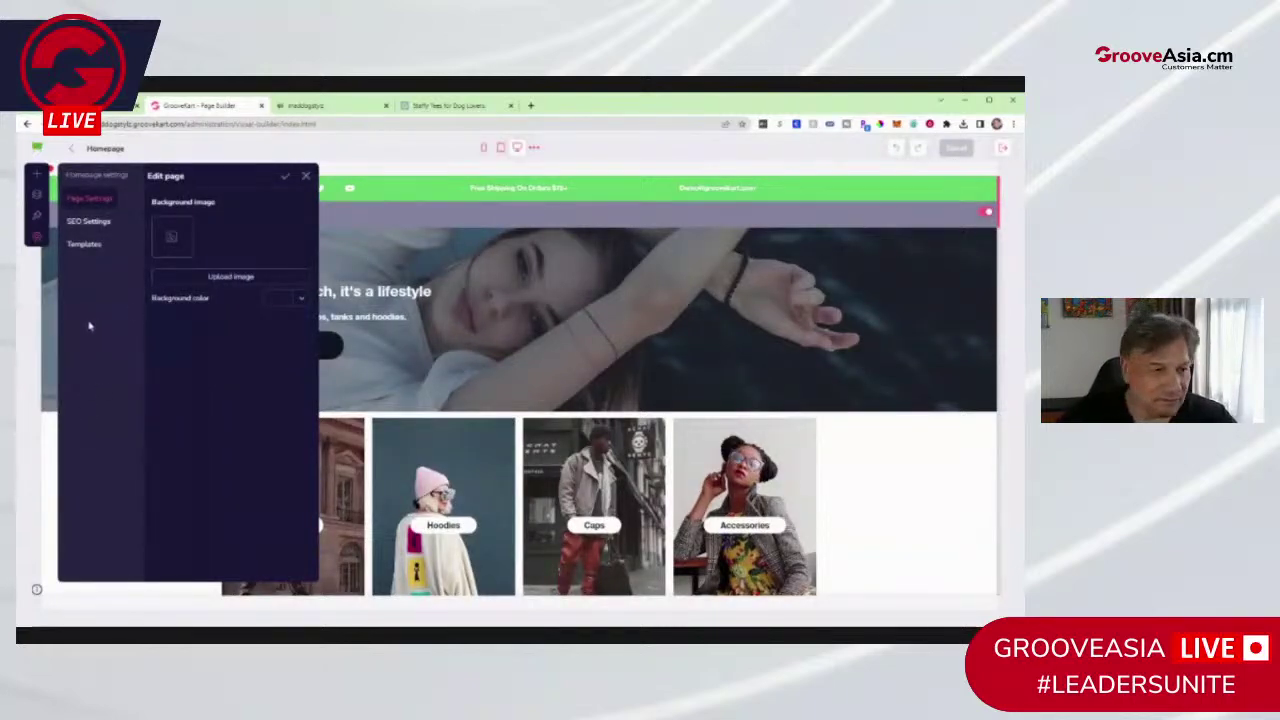
left_click(96, 223)
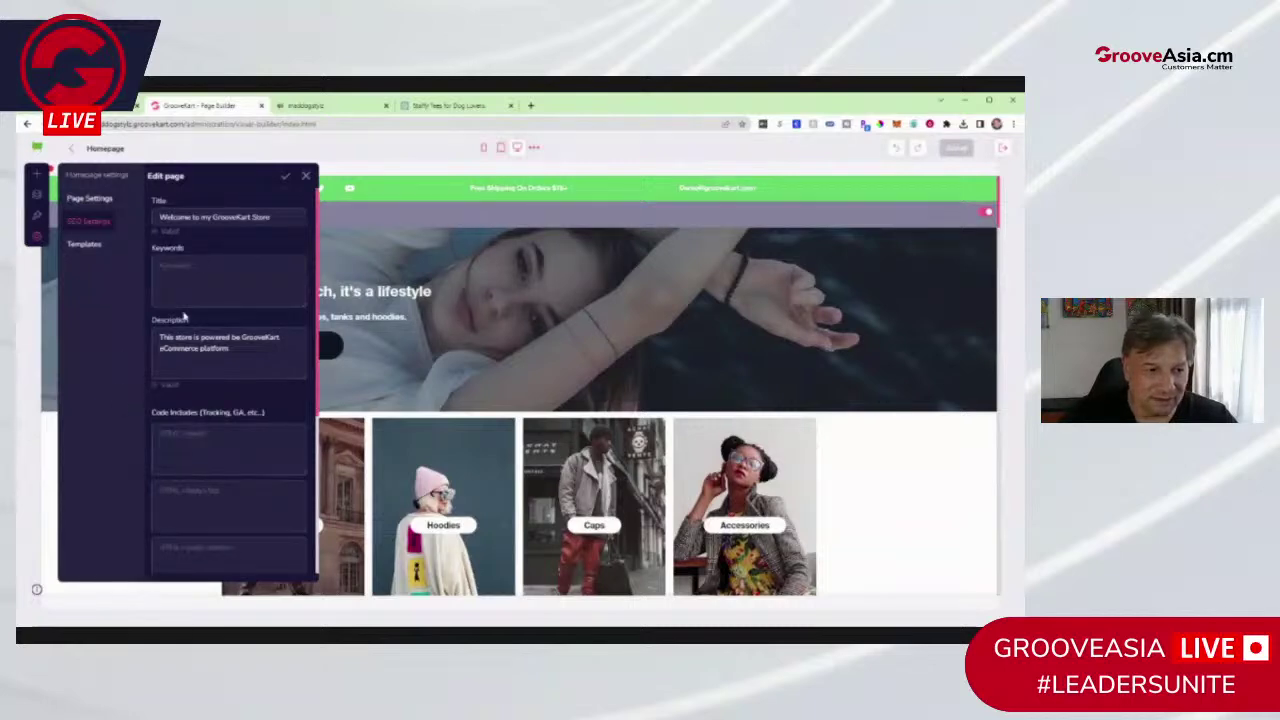
left_click(160, 265)
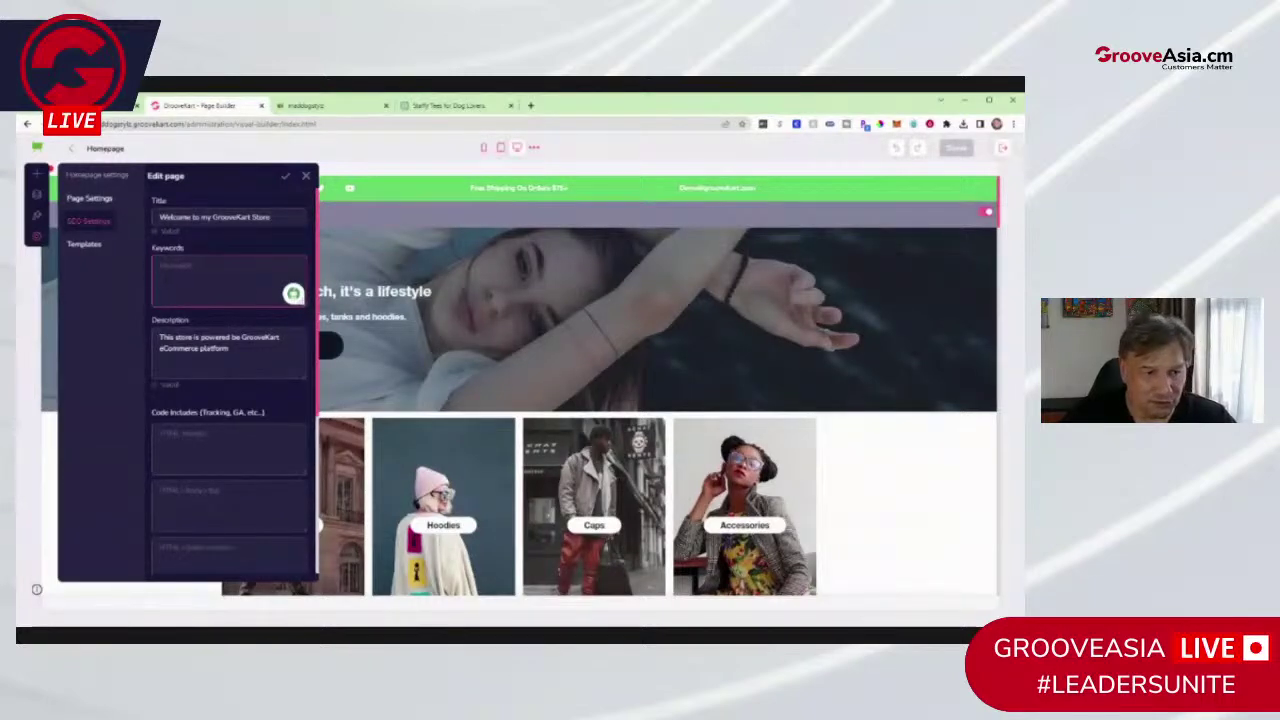
scroll(327, 360, "down", 4)
scroll(232, 486, "down", 2)
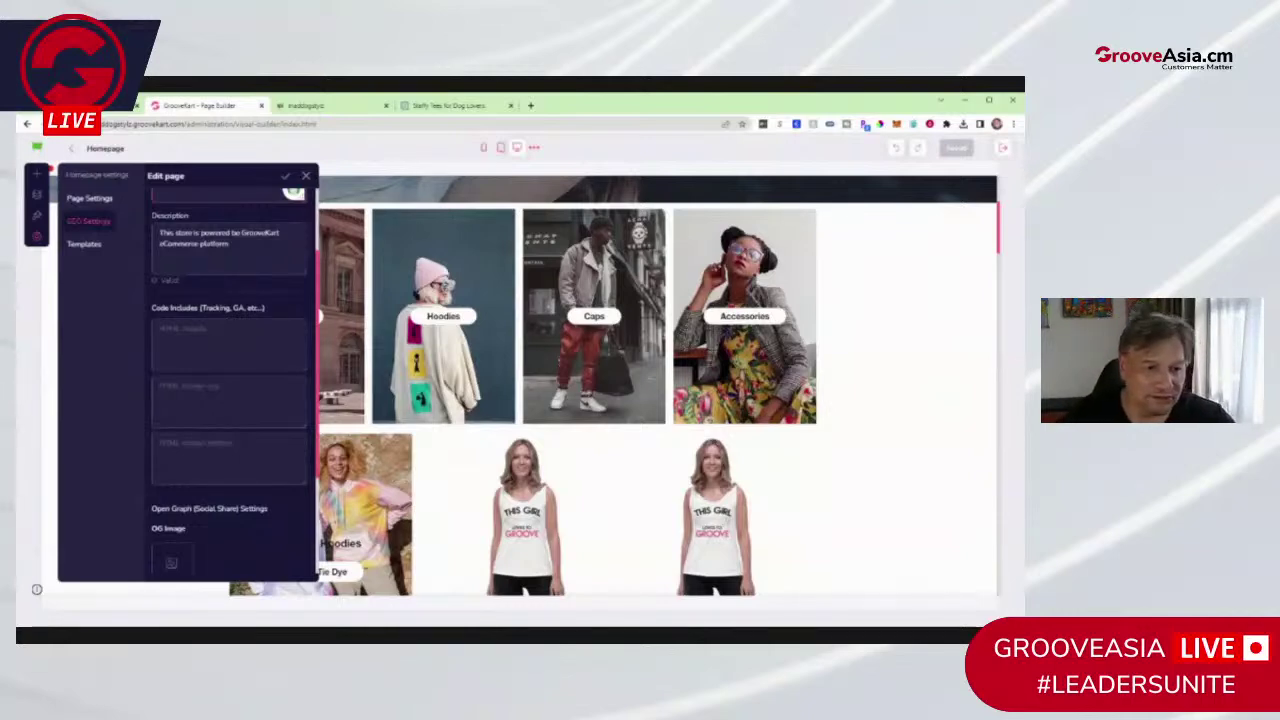
scroll(230, 380, "down", 1)
scroll(230, 380, "up", 2)
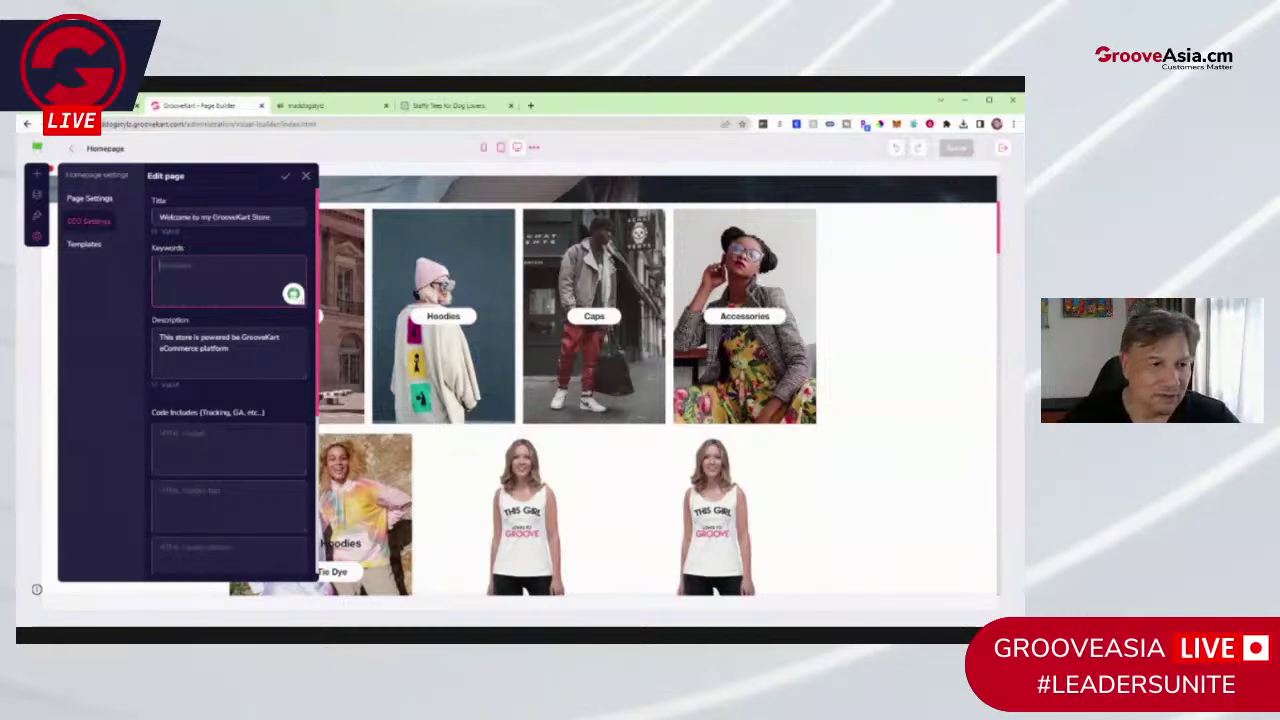
Step: Close the storefront preview tab and return to the Homepage's SEO settings in the page builder
left_click(440, 105)
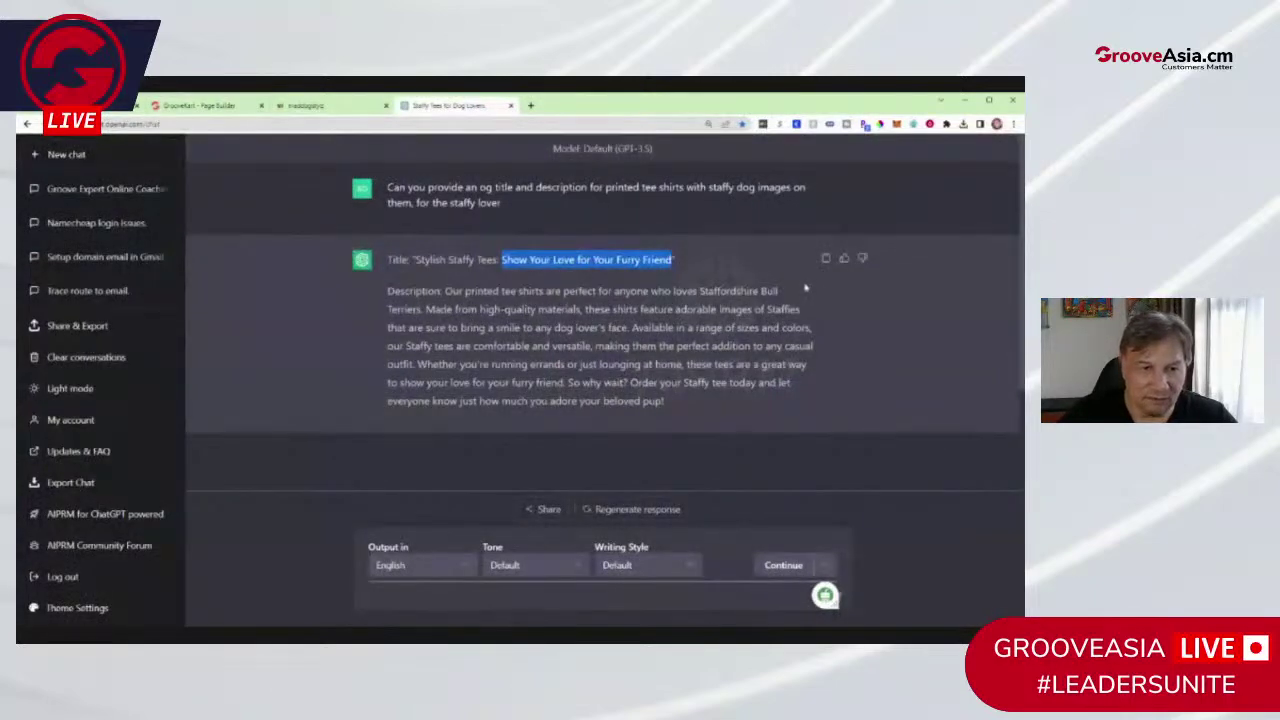
left_click(322, 111)
key("ctrl+w")
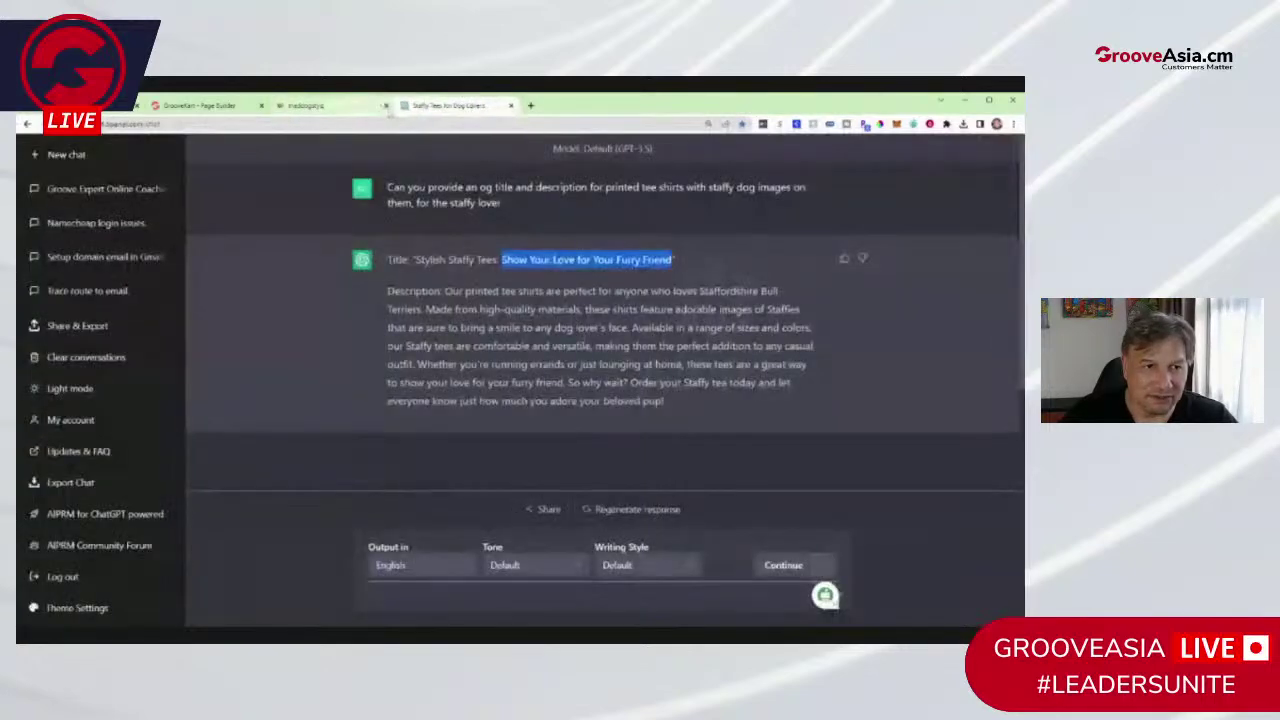
left_click(200, 105)
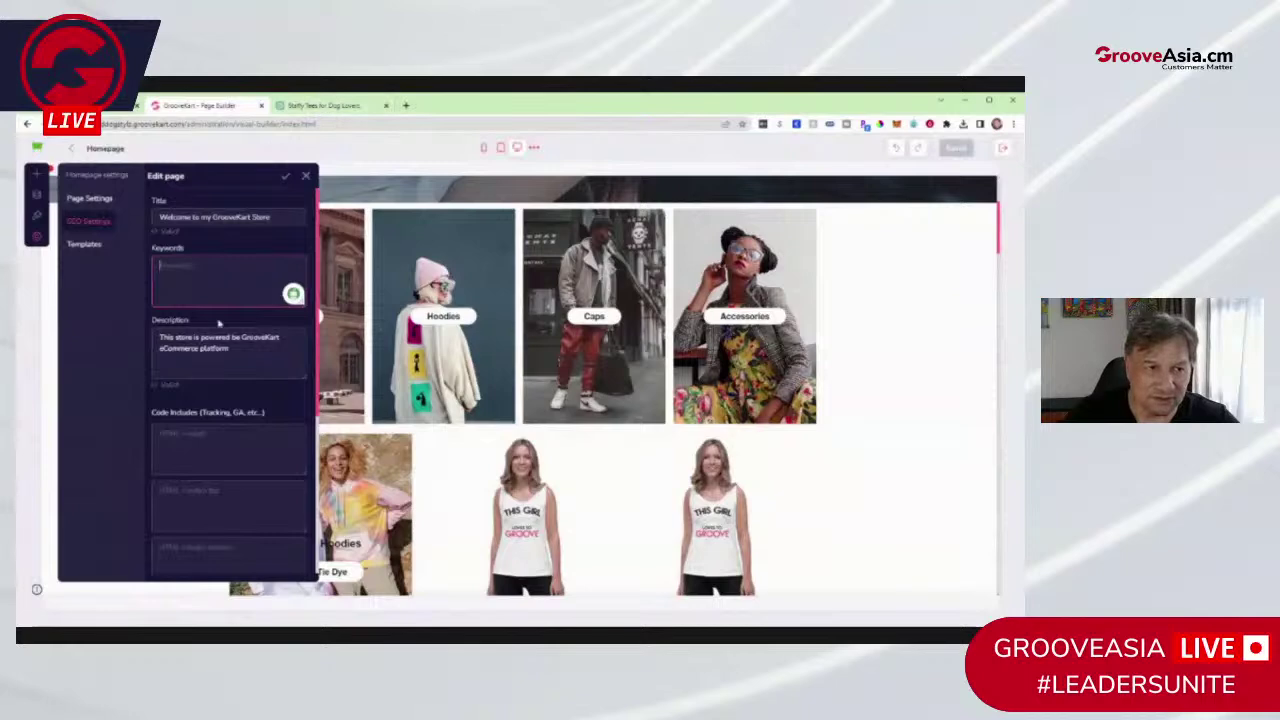
Step: Copy "Staffy tees" from the ChatGPT description and paste it into the Homepage's Keywords in GrooveKart
left_click(330, 105)
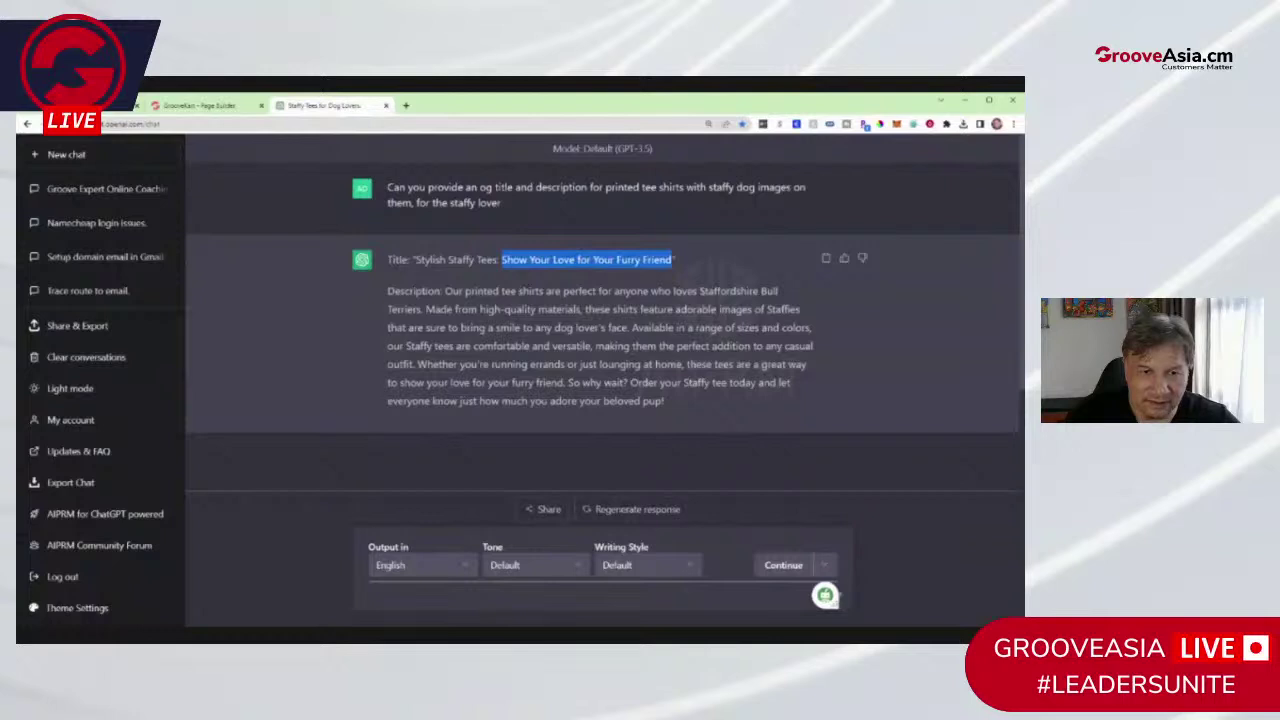
left_click_drag(406, 346, 456, 347)
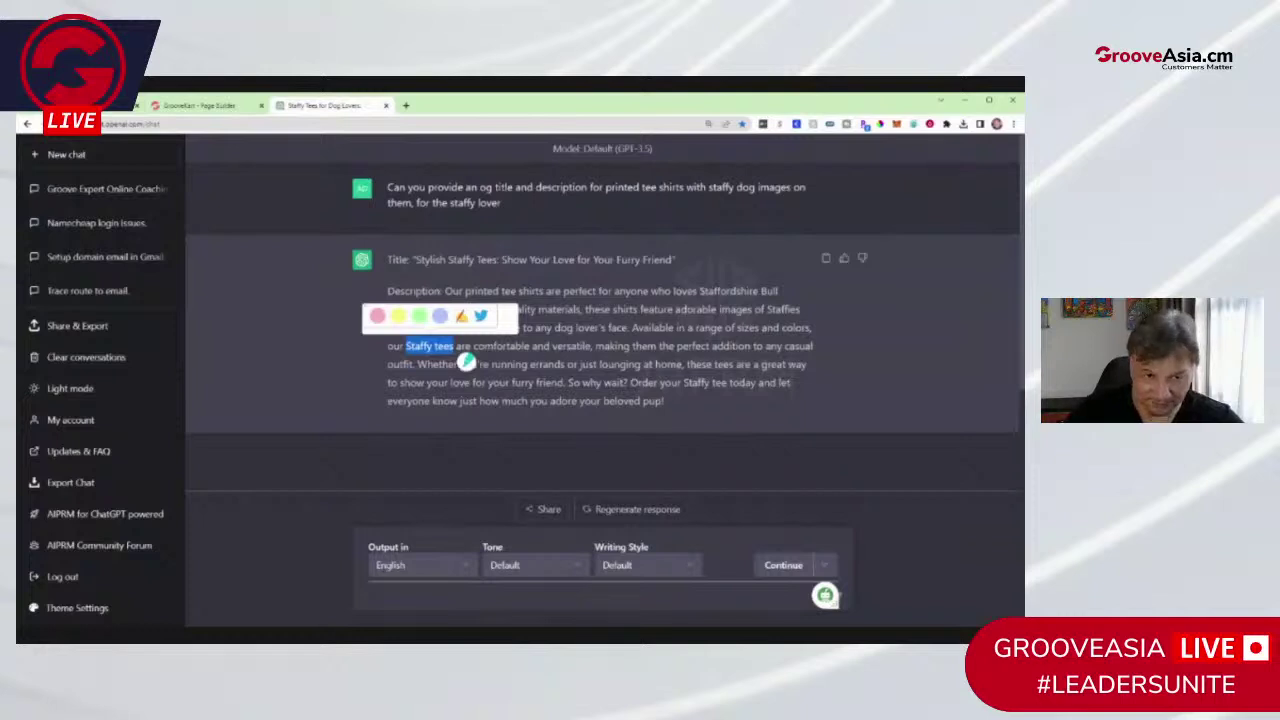
left_click(466, 362)
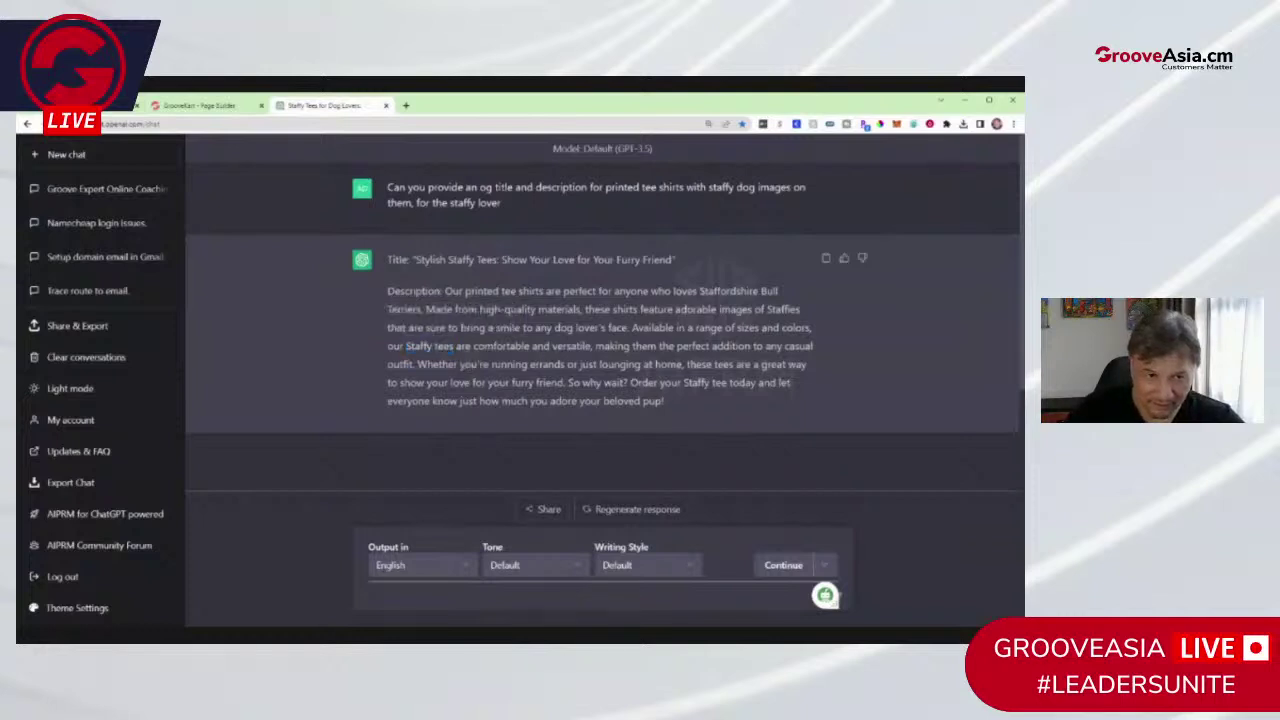
left_click_drag(405, 346, 456, 346)
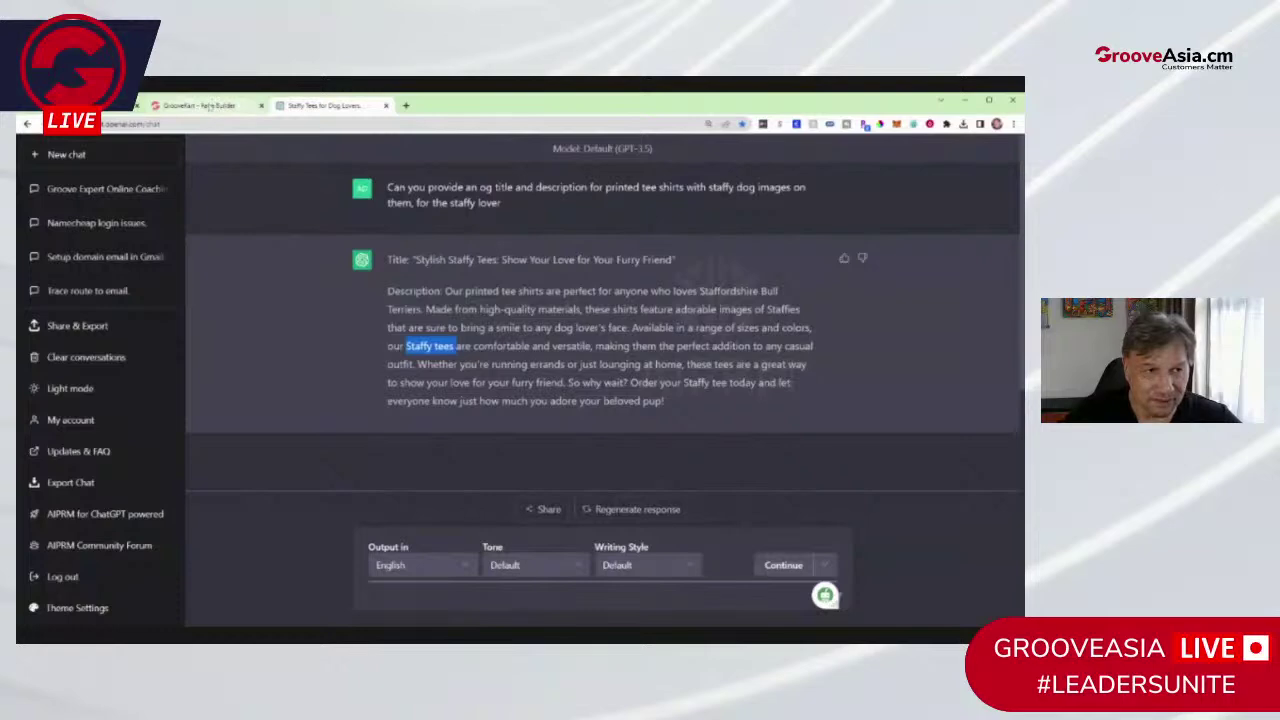
left_click(209, 110)
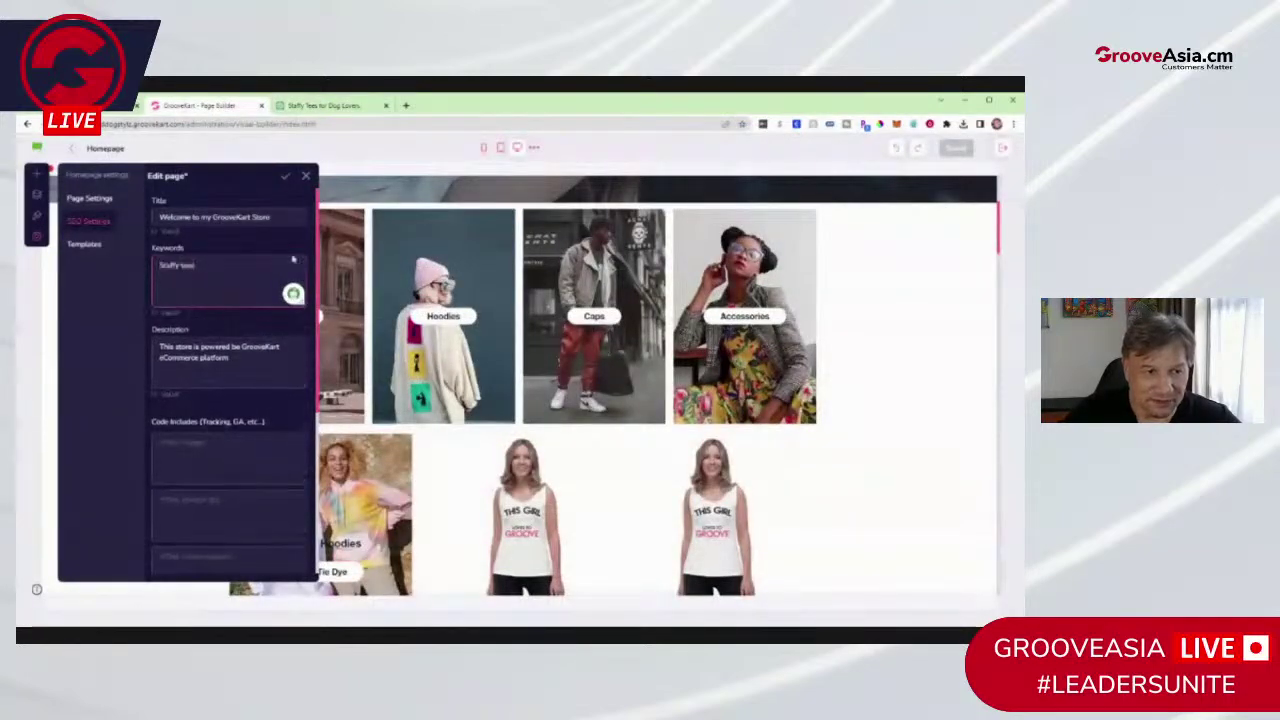
Step: Add "staffy lovers" to the Homepage's Keywords, separated by a comma from the existing keyword
type(",")
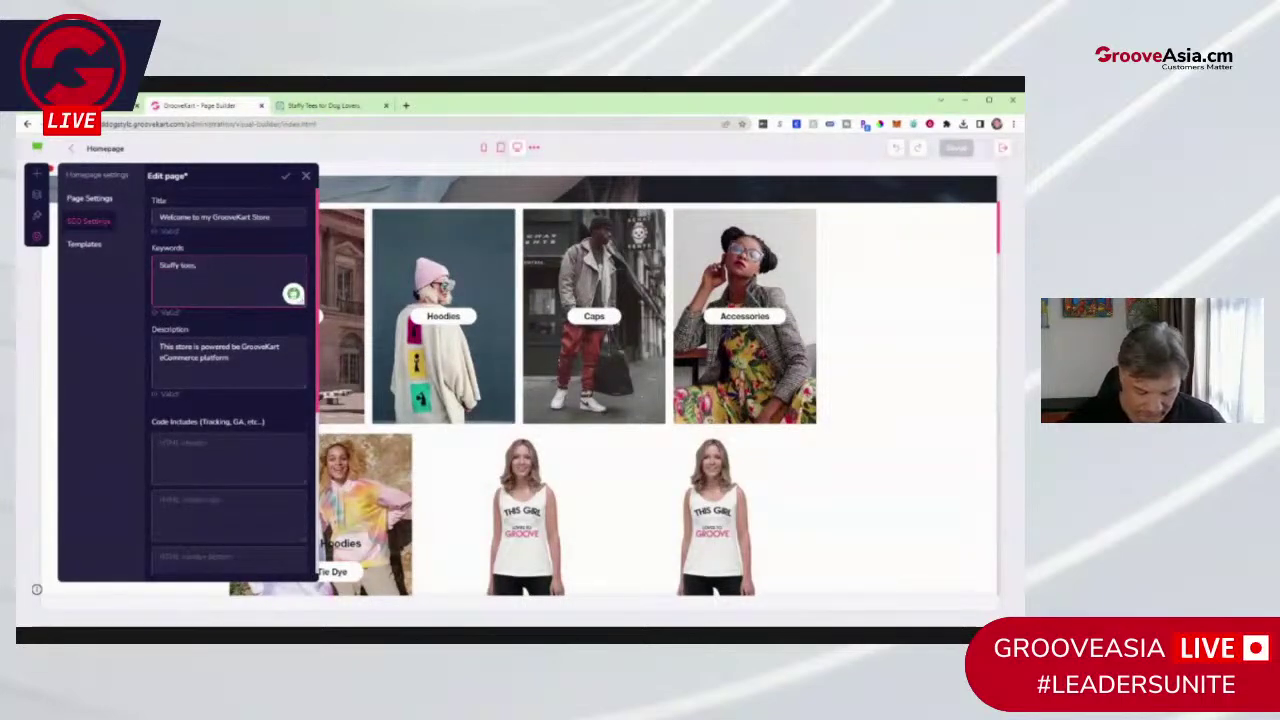
type(" stuffy")
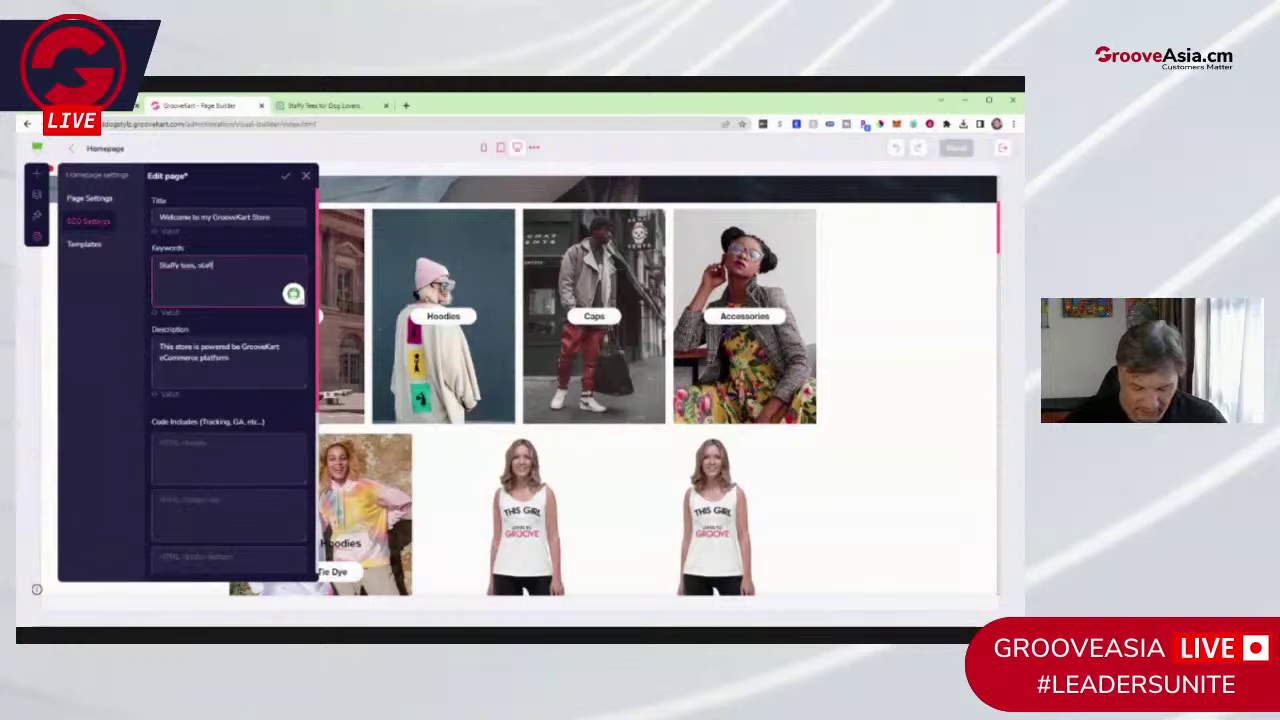
type(" lovers")
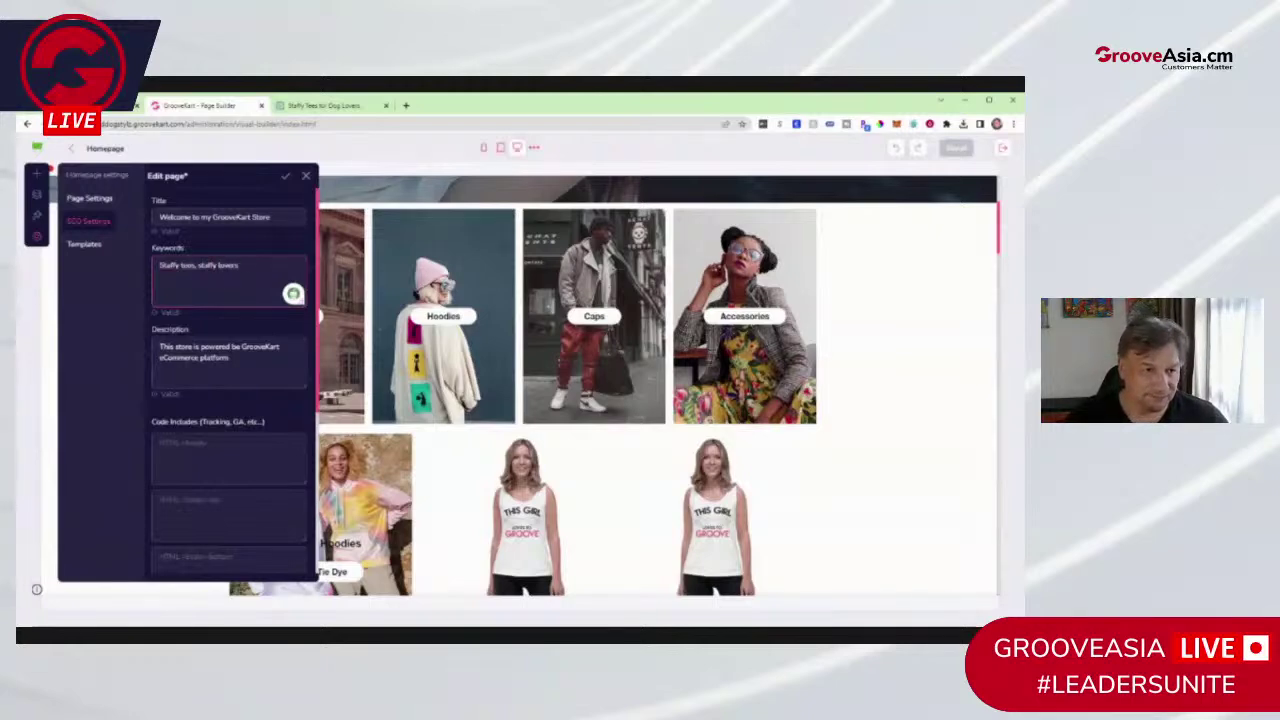
Step: Add "bullmastiff t-shirts" to the Homepage's Keywords after "staffy lovers", separated by a comma
type(",")
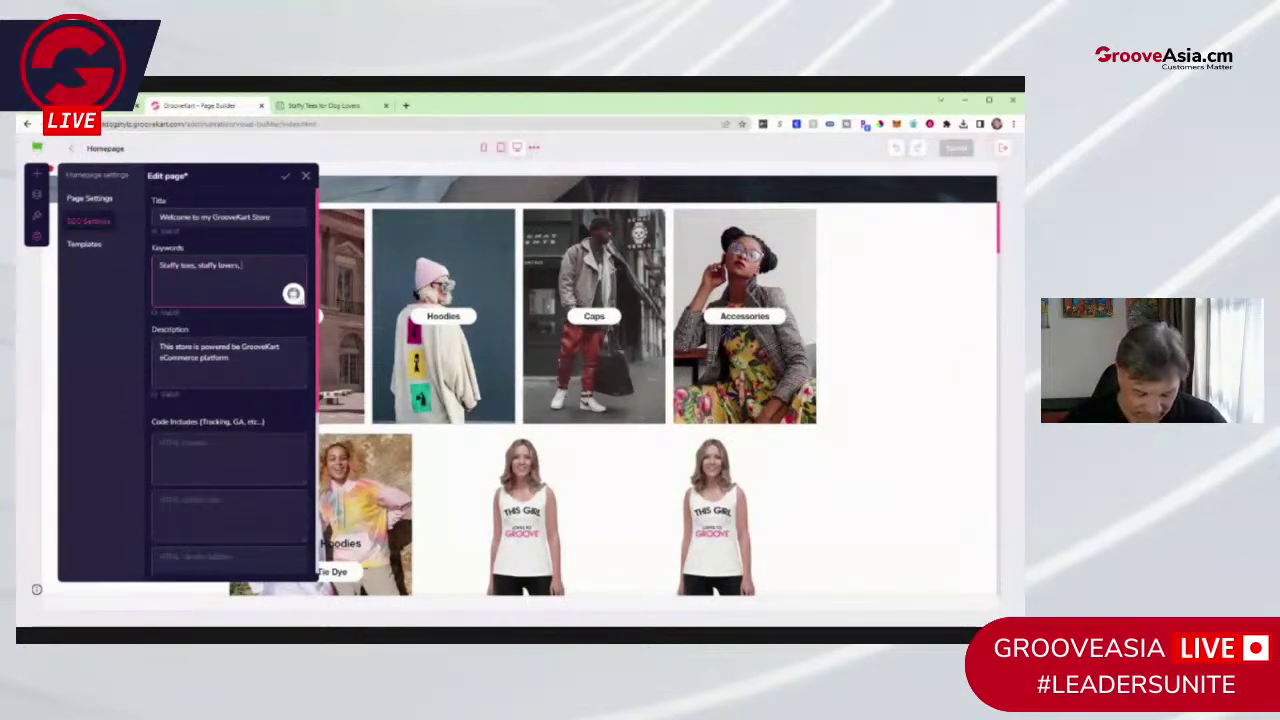
type("balls")
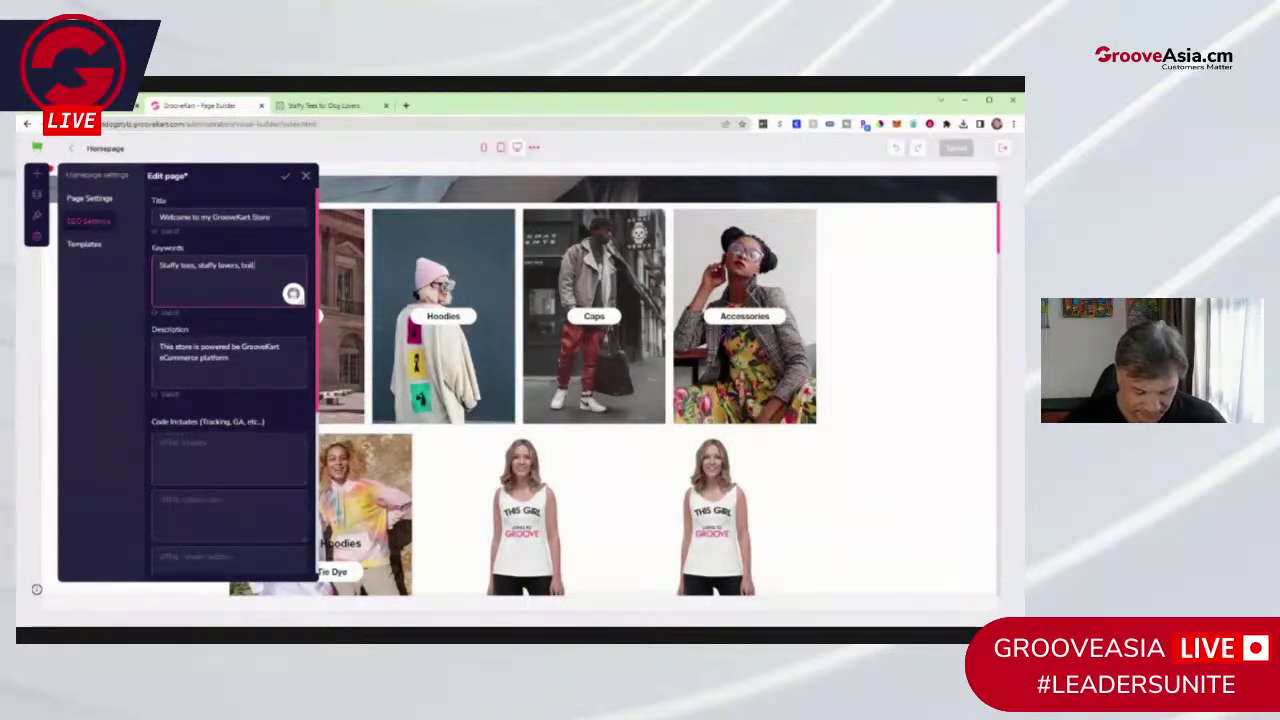
type("f t shirts")
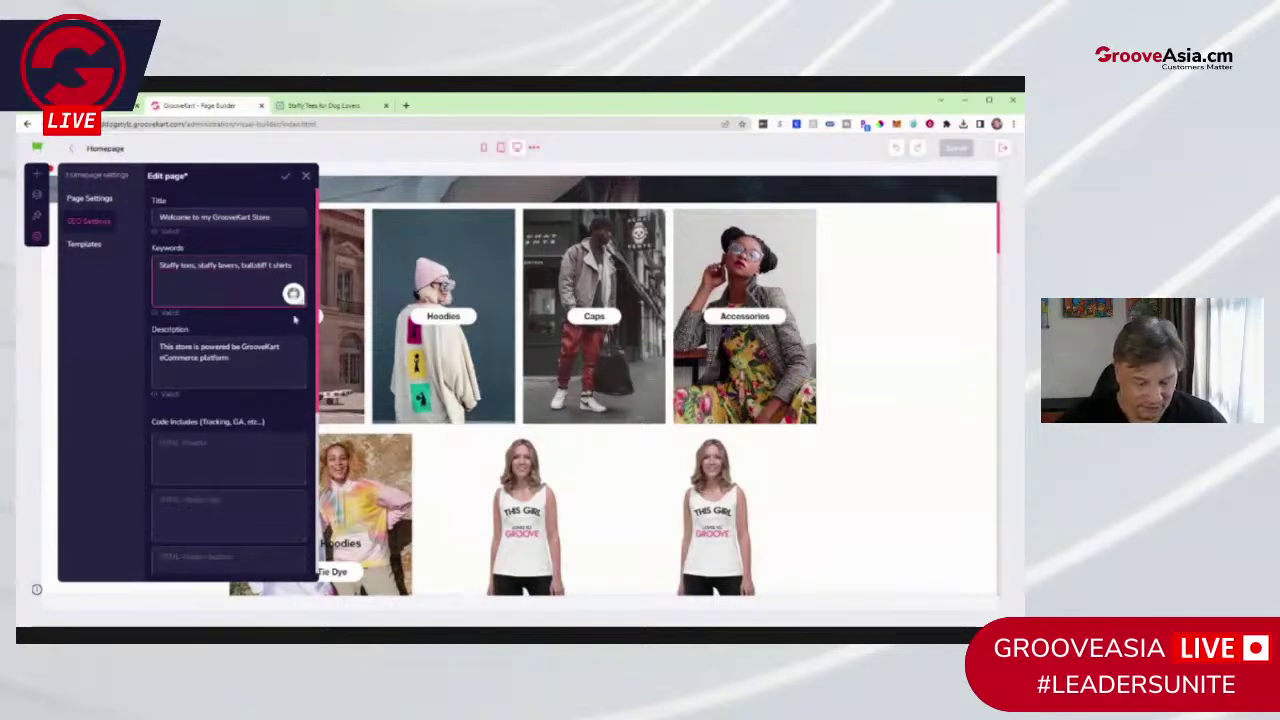
type("ma")
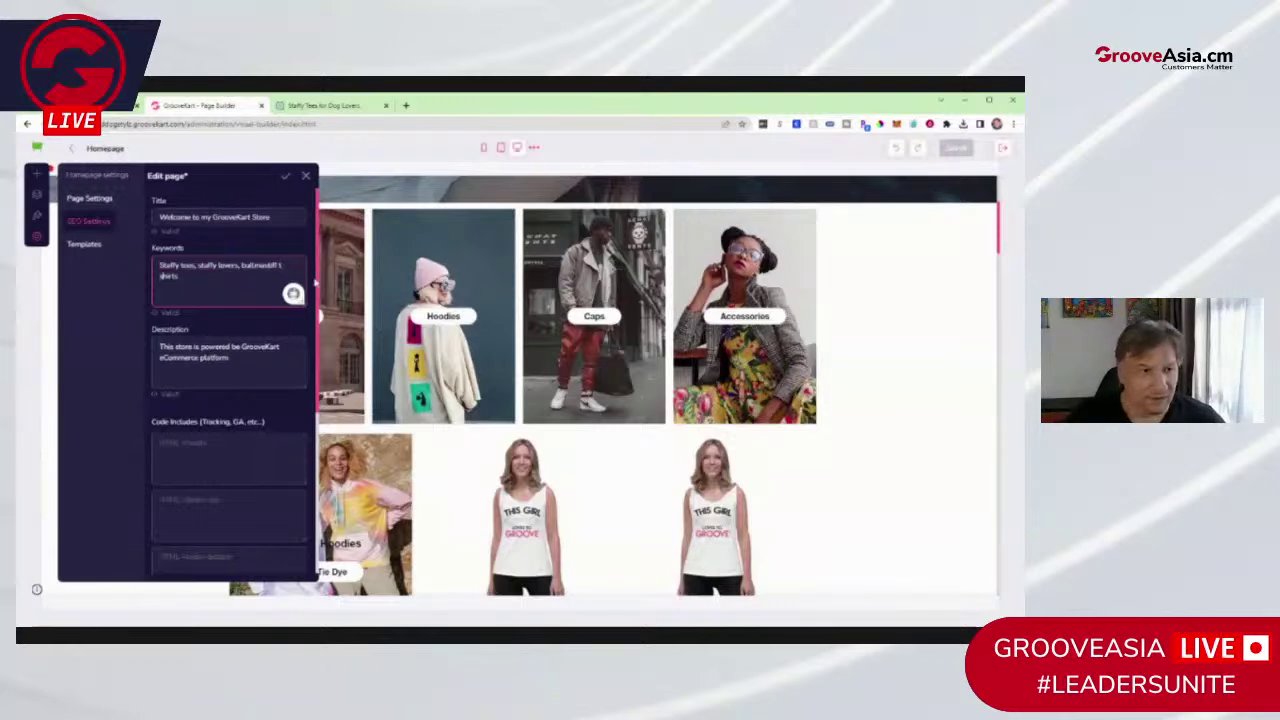
key("BackSpace")
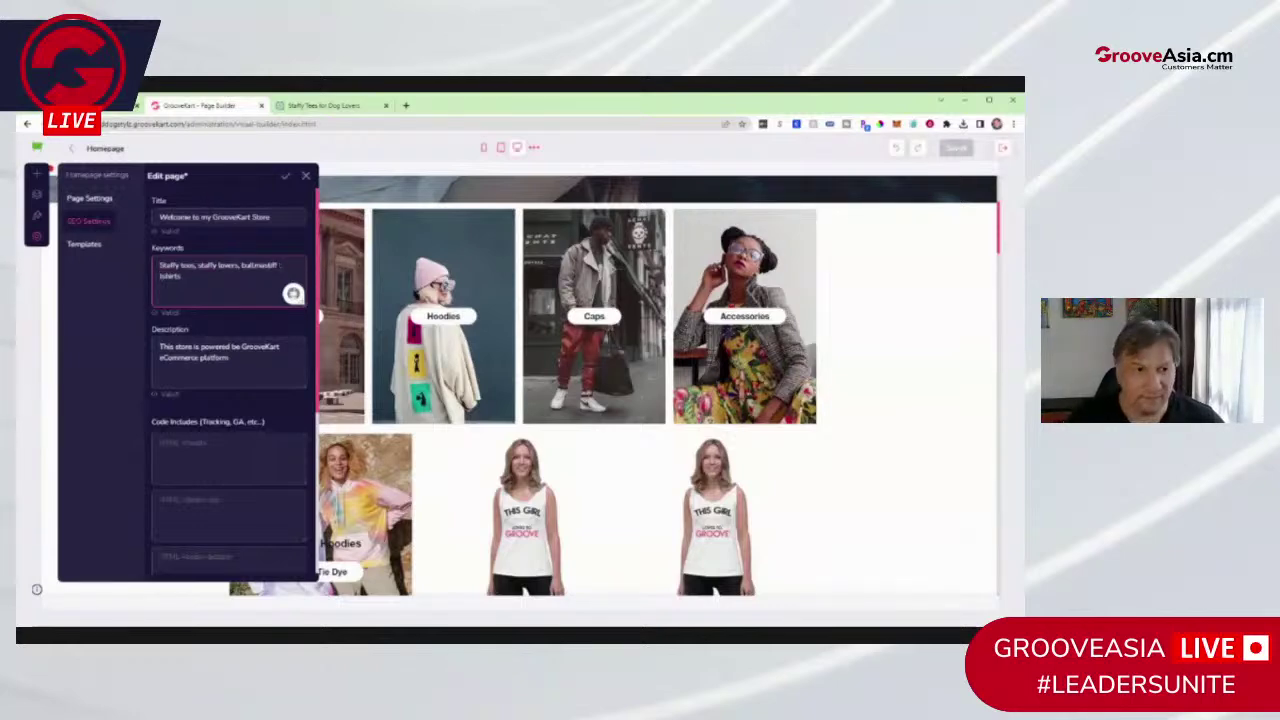
type("-")
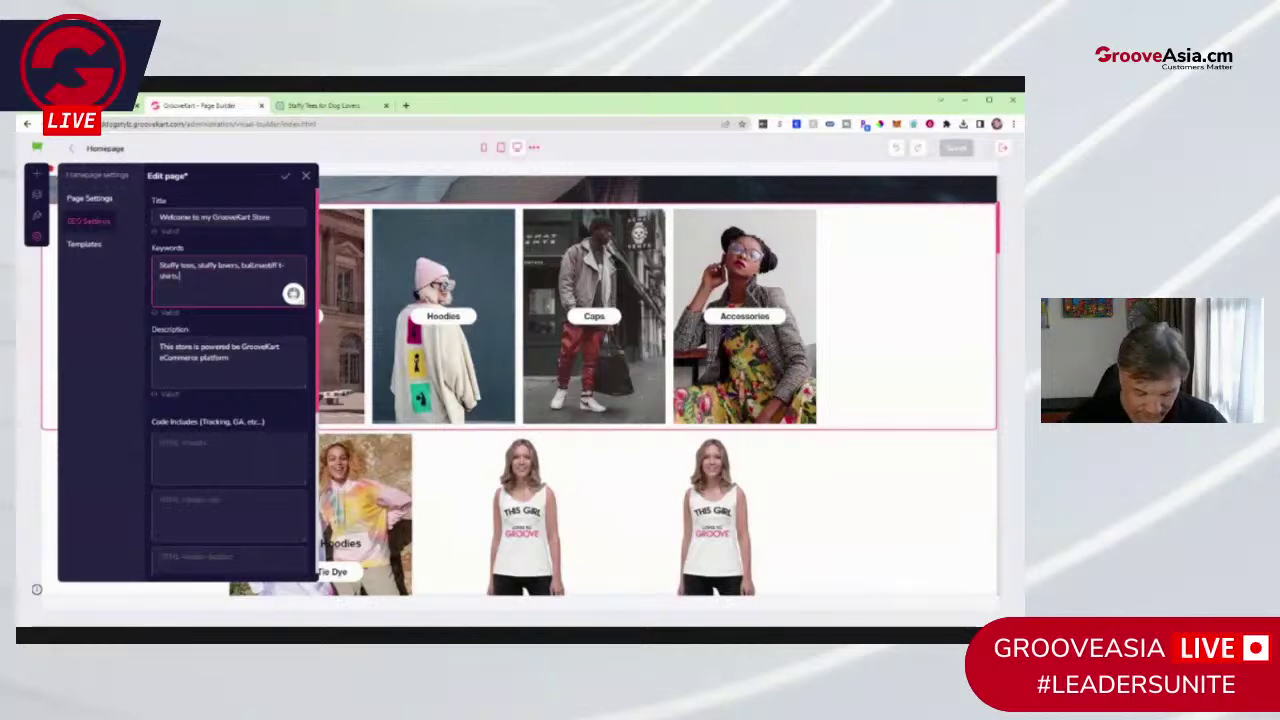
type("pet do")
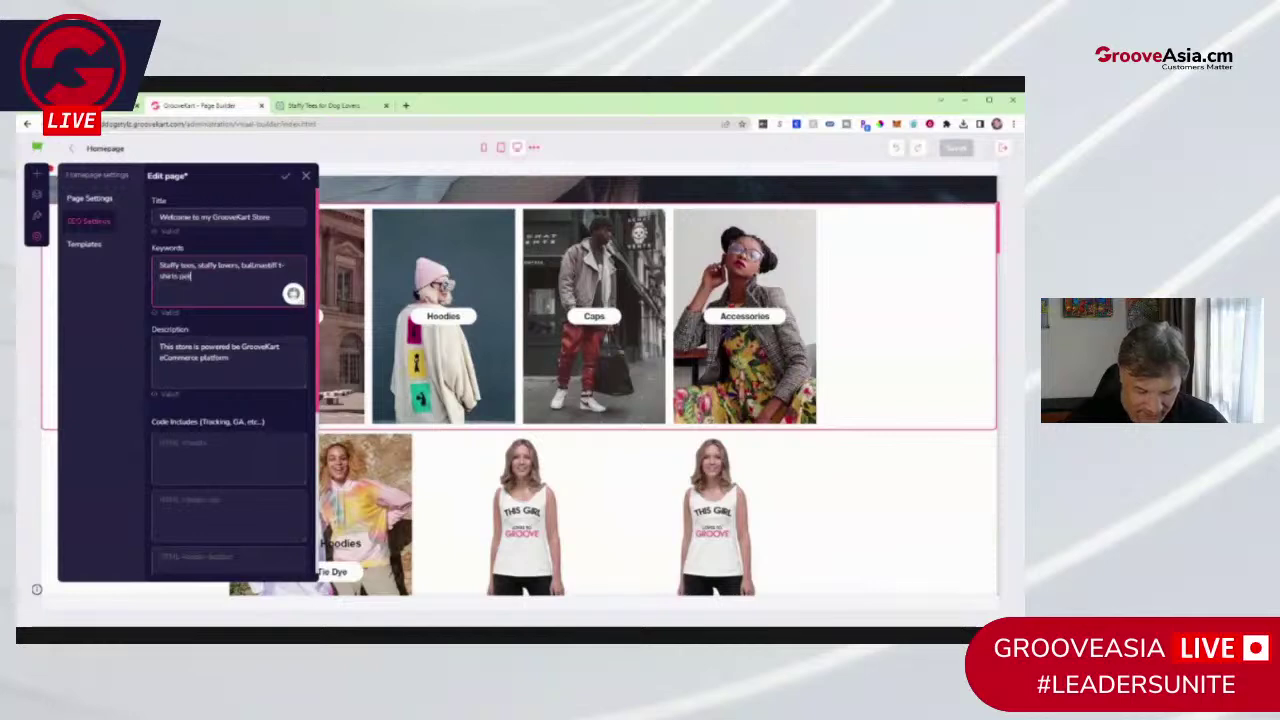
type("g s")
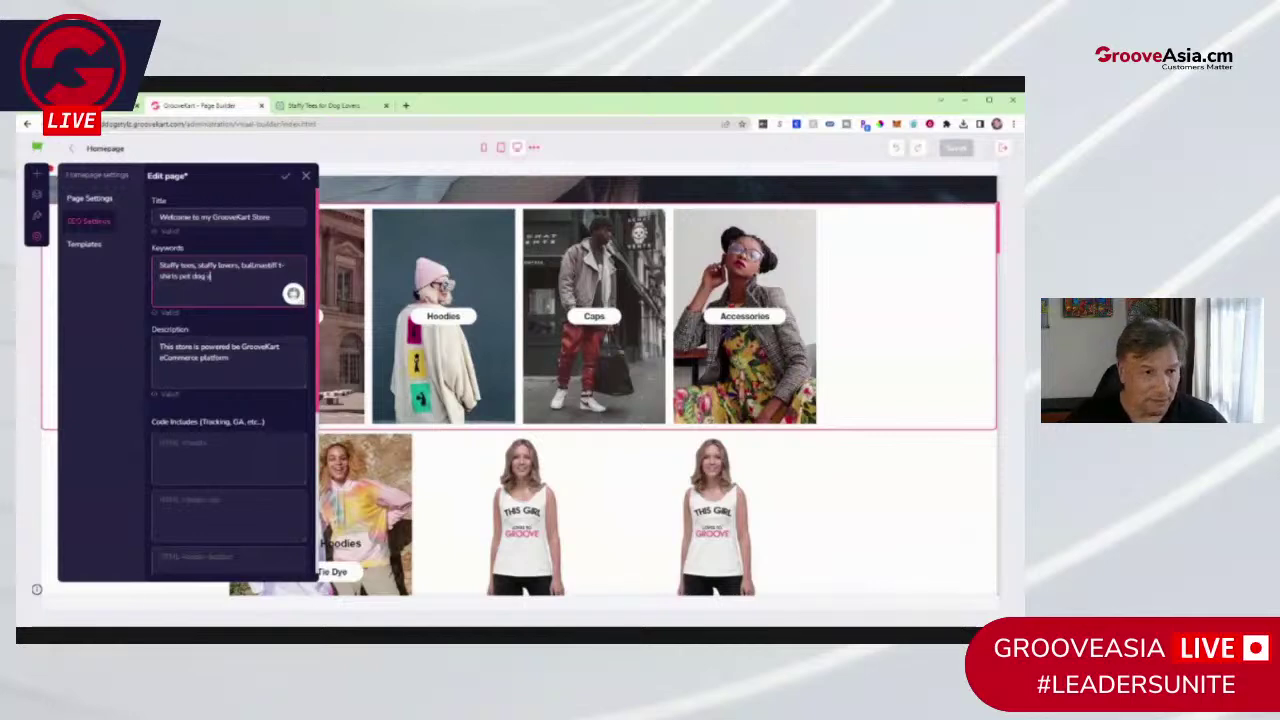
key("BackSpace")
key("BackSpace")
key("BackSpace")
key("BackSpace")
key("BackSpace")
key("BackSpace")
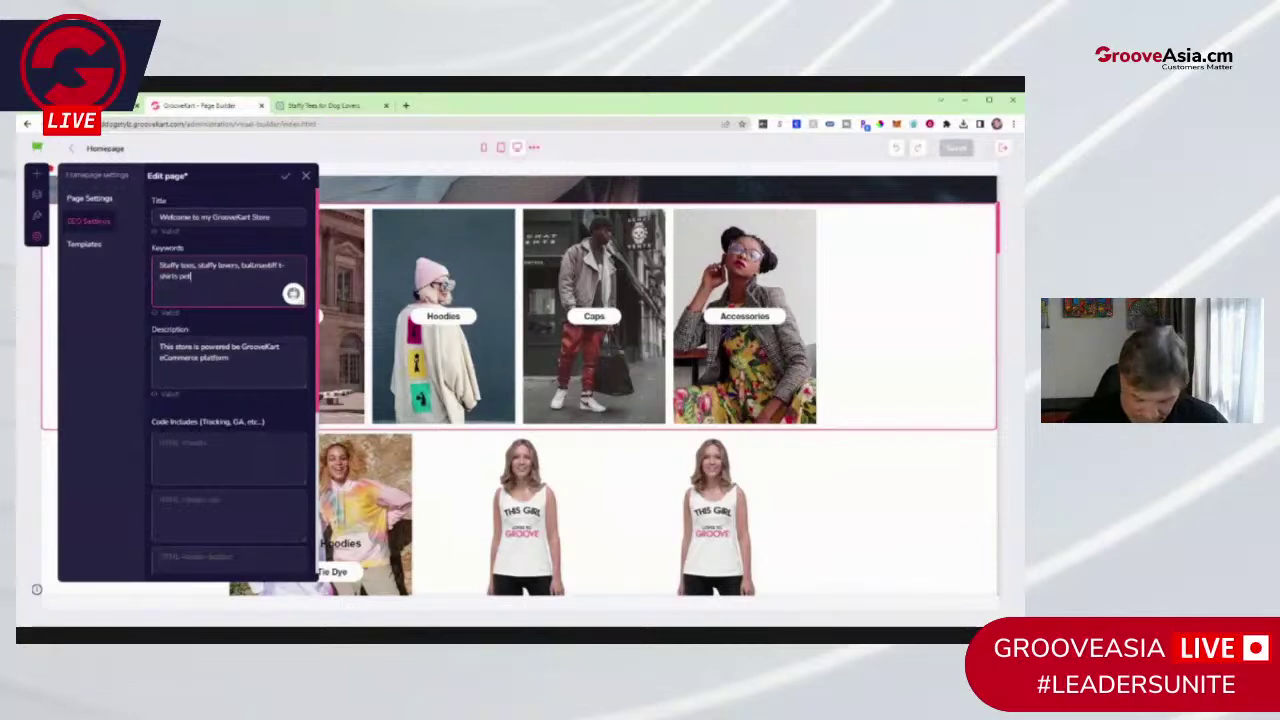
key("BackSpace")
key("BackSpace")
key("BackSpace")
key("BackSpace")
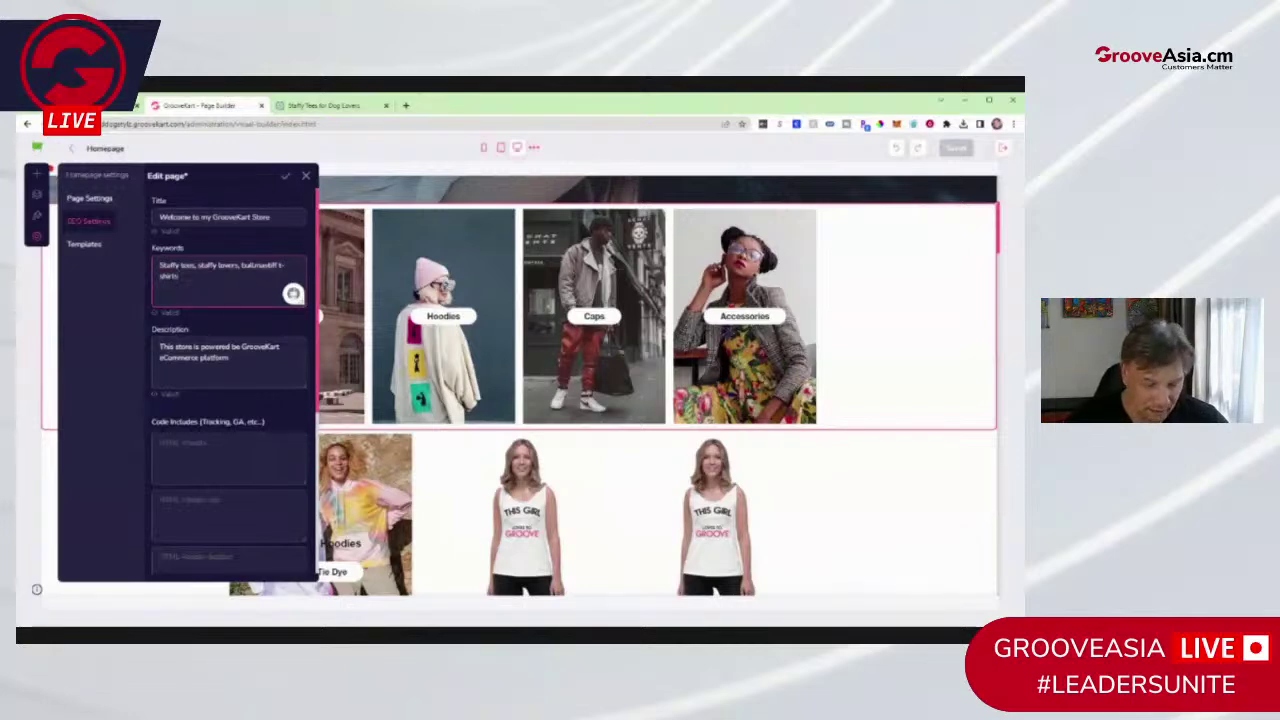
Step: Append "pet dog apparel" to the Homepage's Keywords, with a comma after "bullmastiff t-shirts"
type("pe")
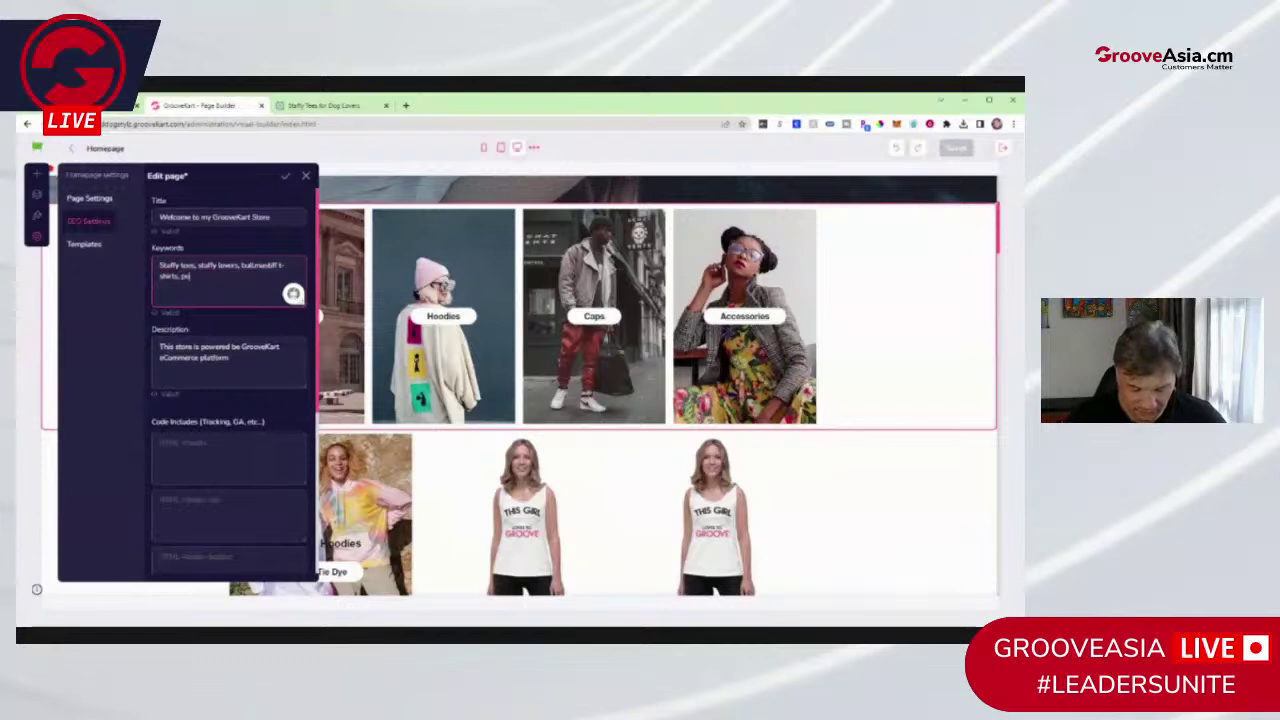
type("t dog s")
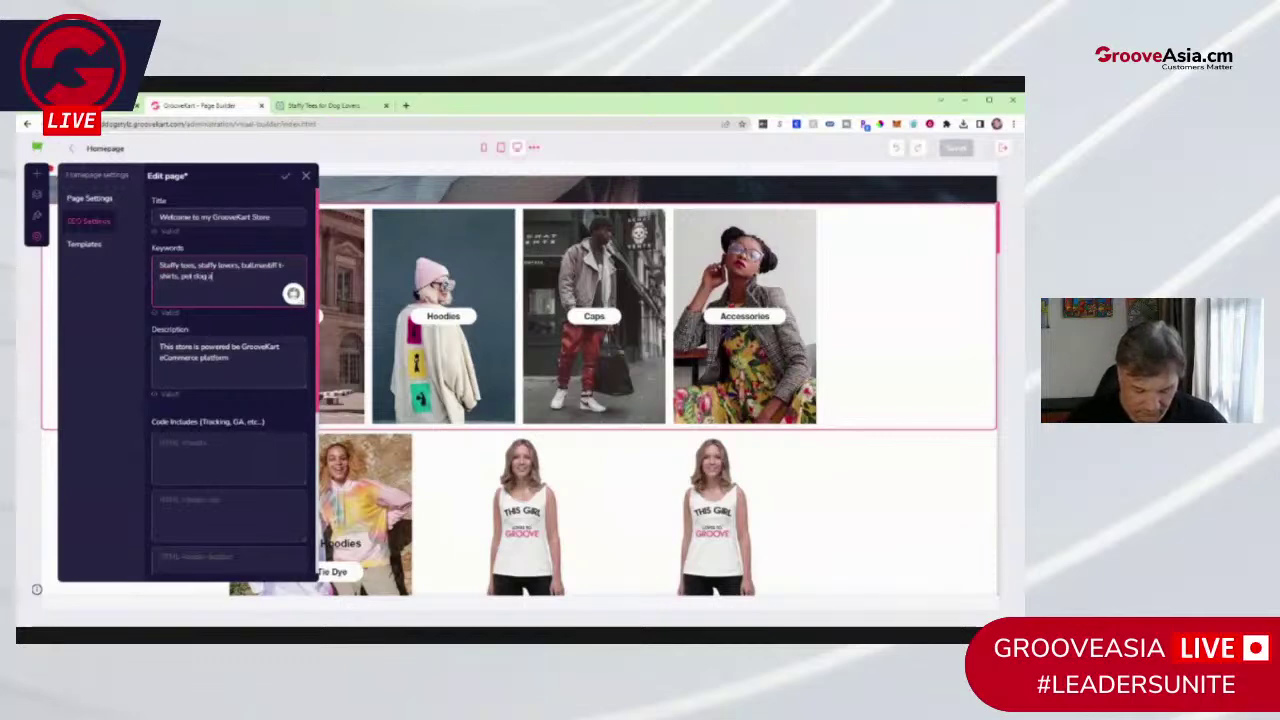
type("ppar")
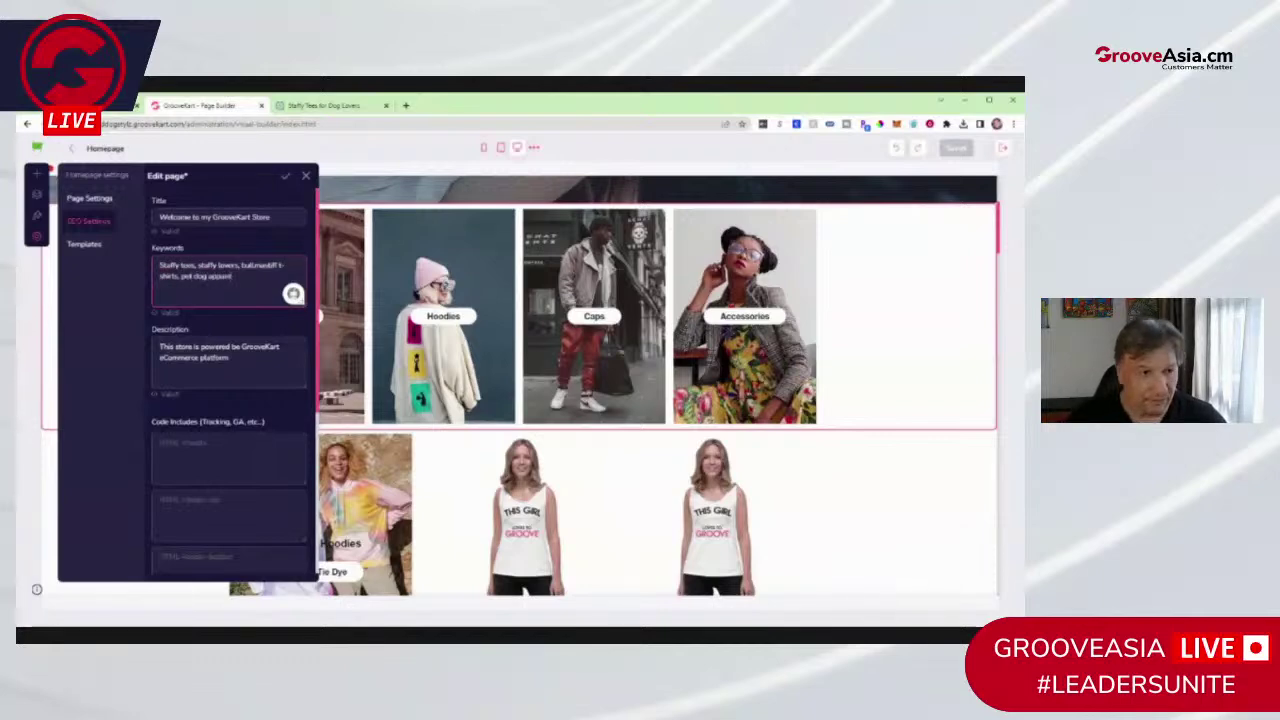
type("el")
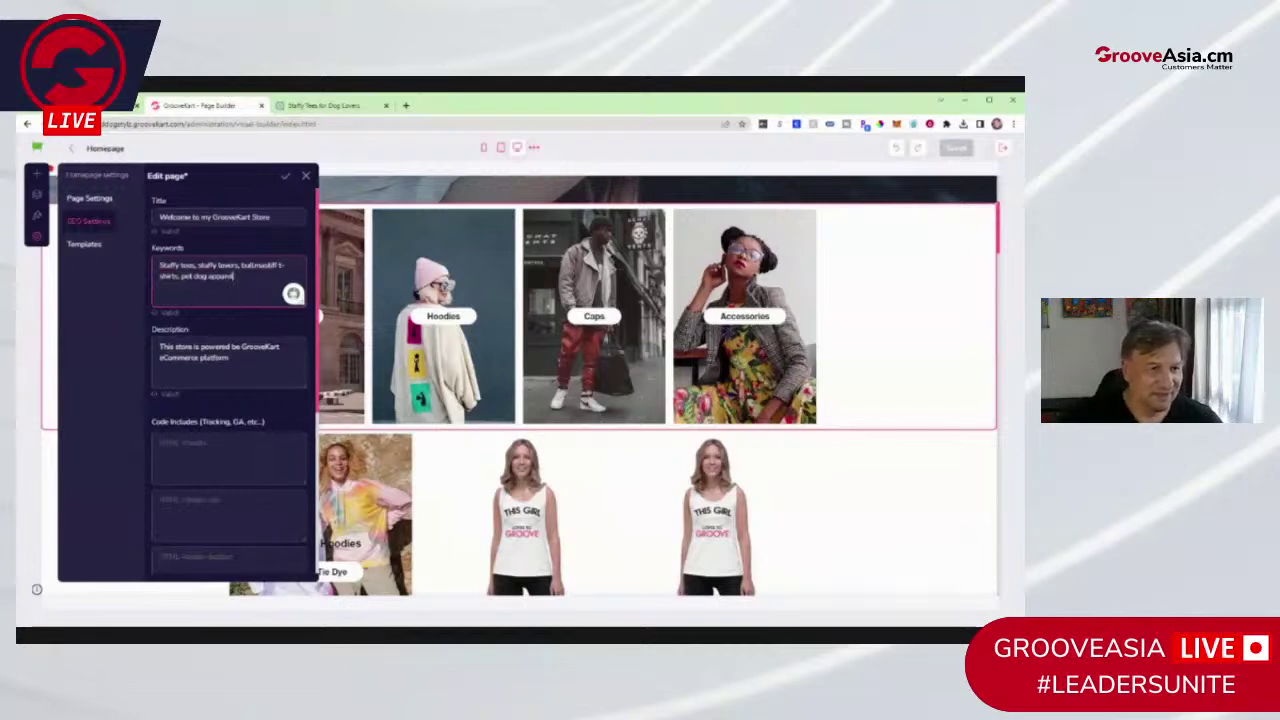
Step: Add "labrador mugs" and "pet tees" as further comma-separated entries in the Homepage's Keywords
scroll(658, 400, "down", 1)
scroll(658, 400, "down", 3)
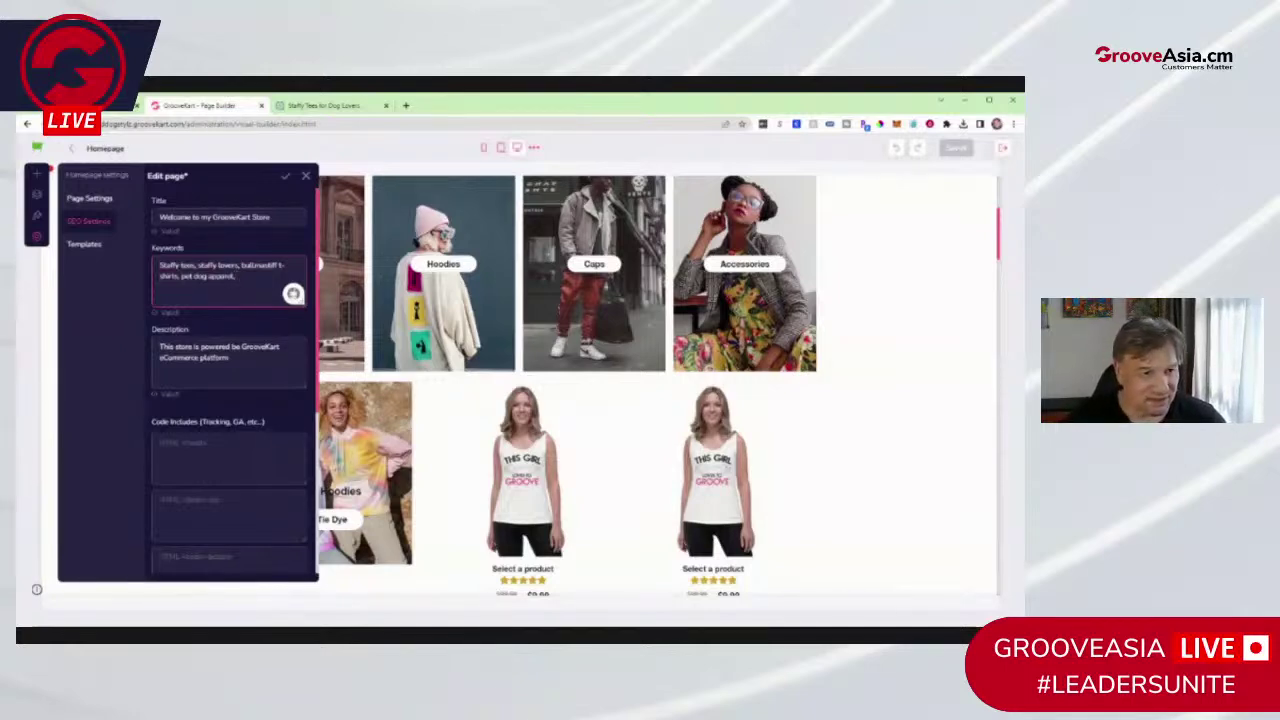
type("abrador")
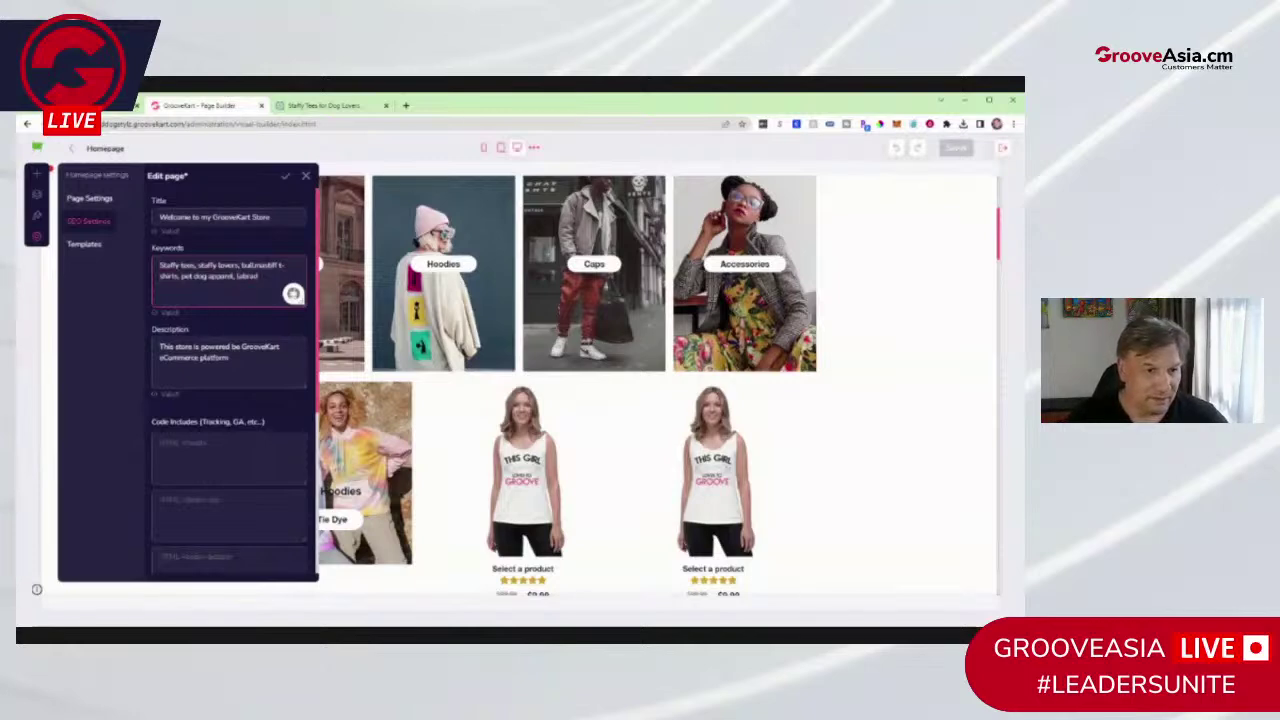
type(", mugs, ")
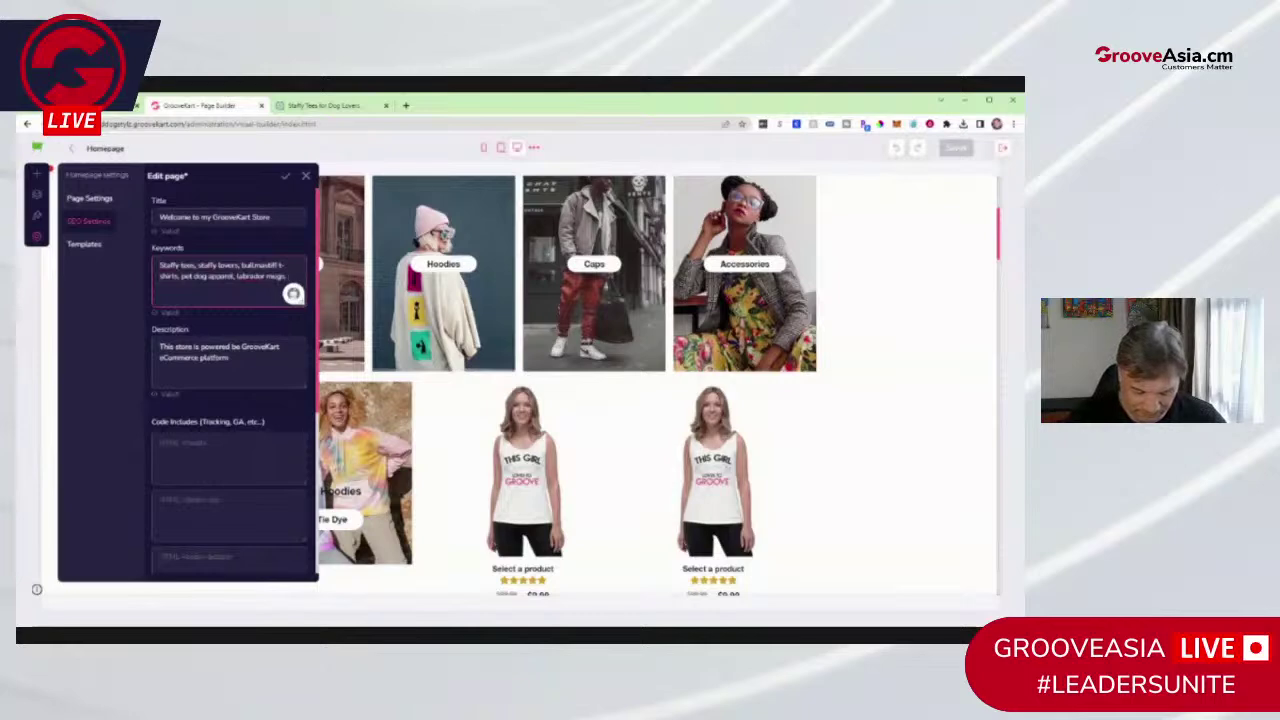
type("pet te")
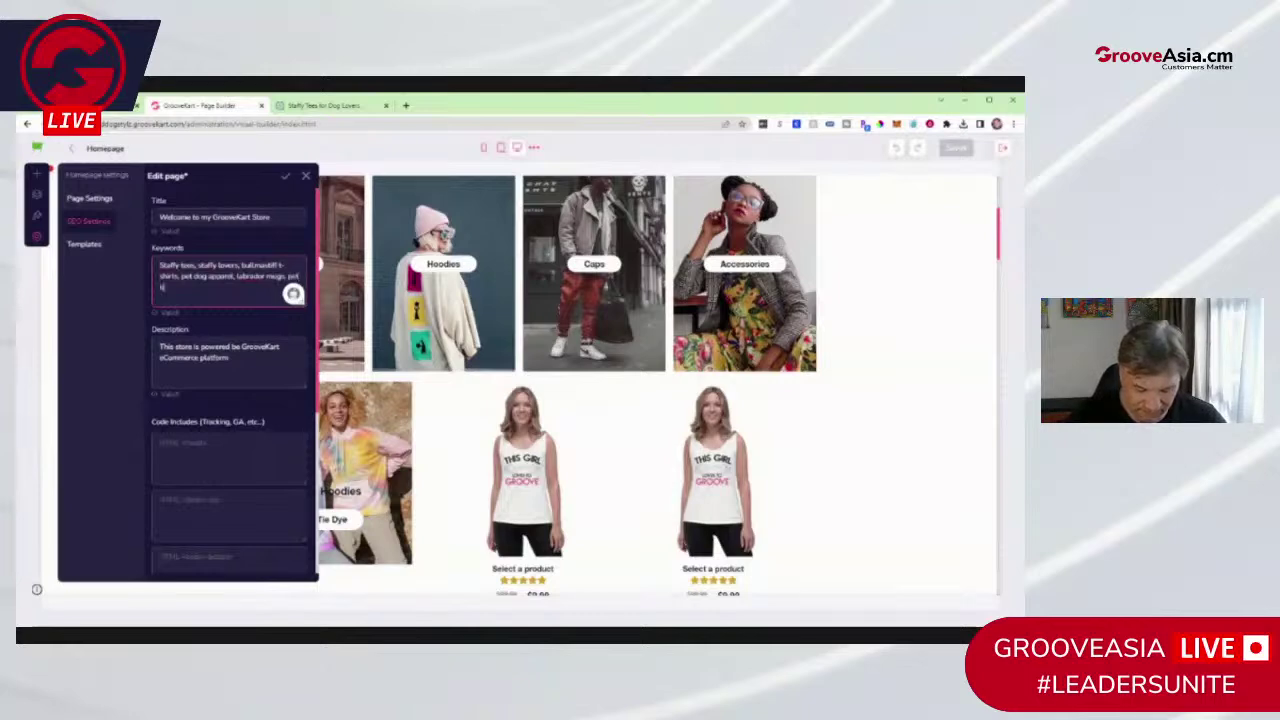
type("es")
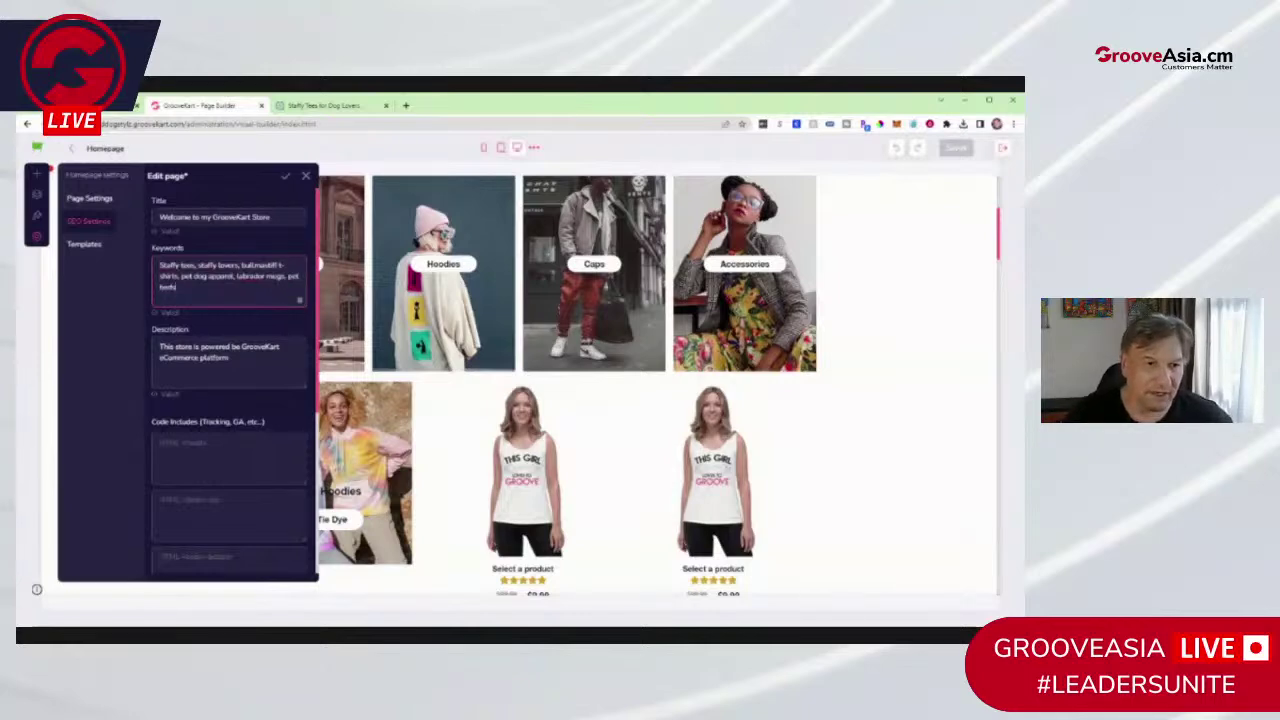
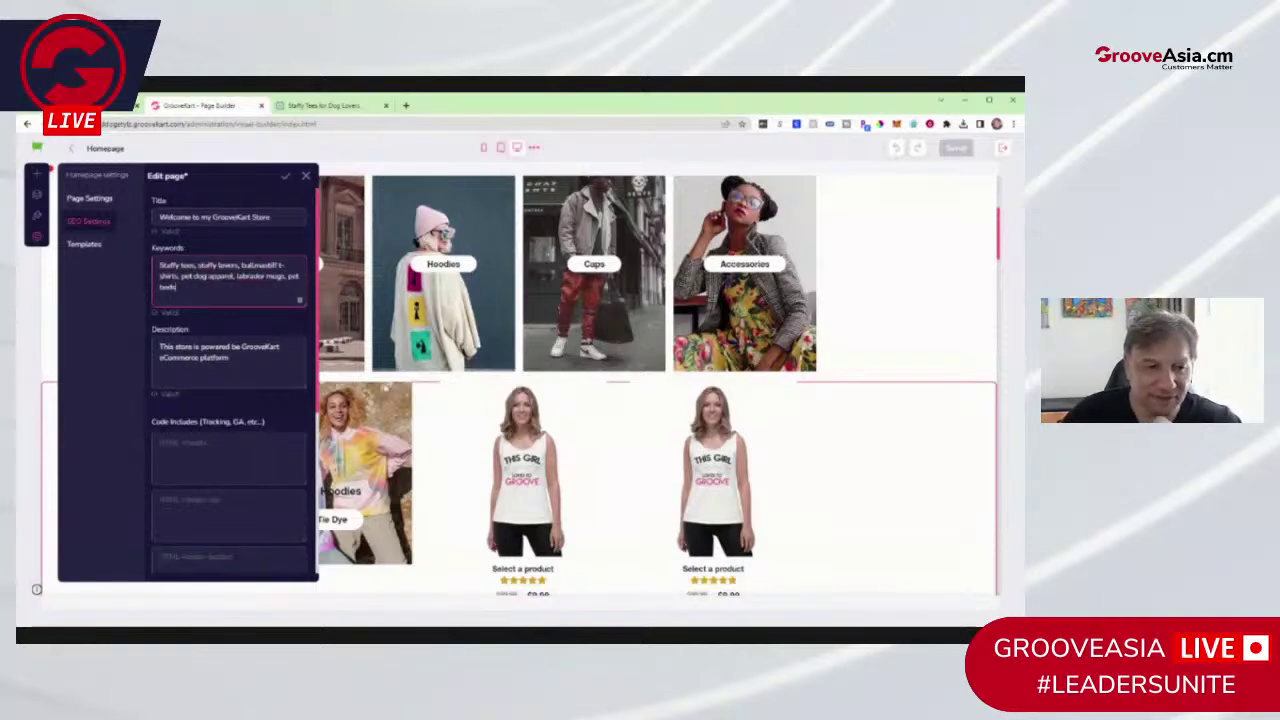
Step: Switch to ChatGPT and submit the prompt "I want to learn more about how to create keywords for ecommerce products"
left_click(325, 105)
left_click(445, 606)
scroll(520, 577, "down", 7)
scroll(541, 431, "up", 3)
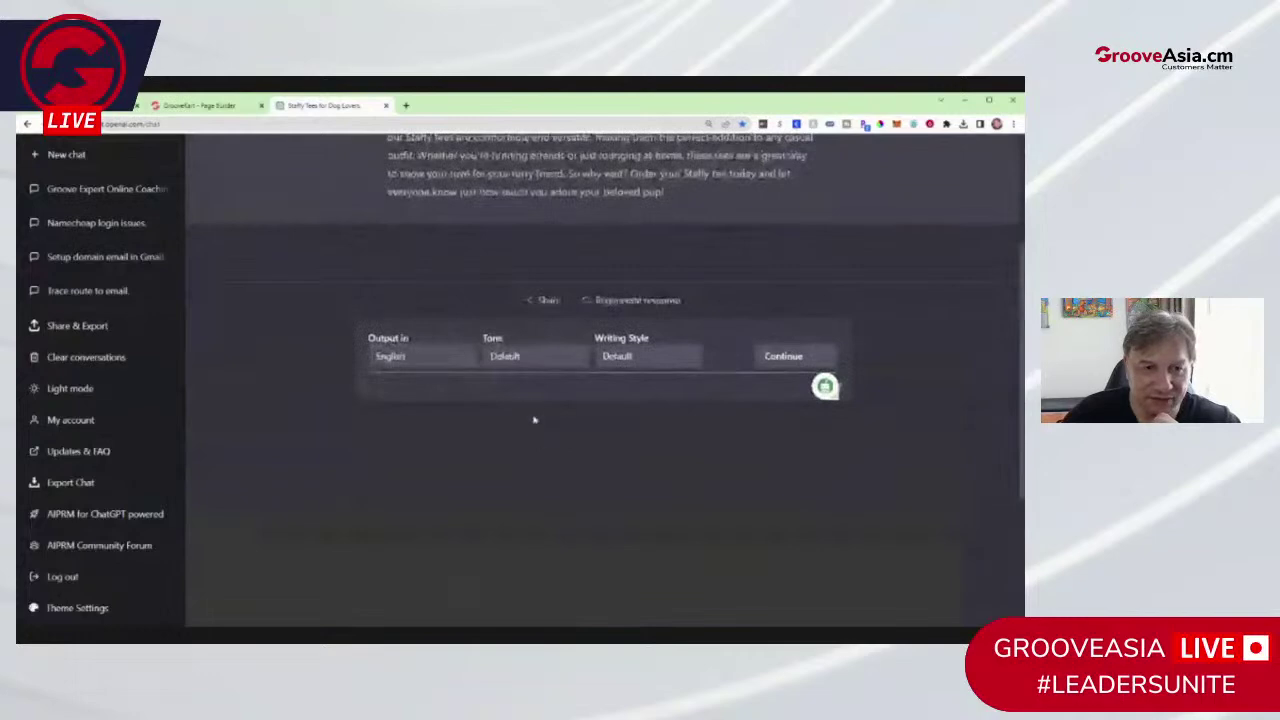
type("I want ")
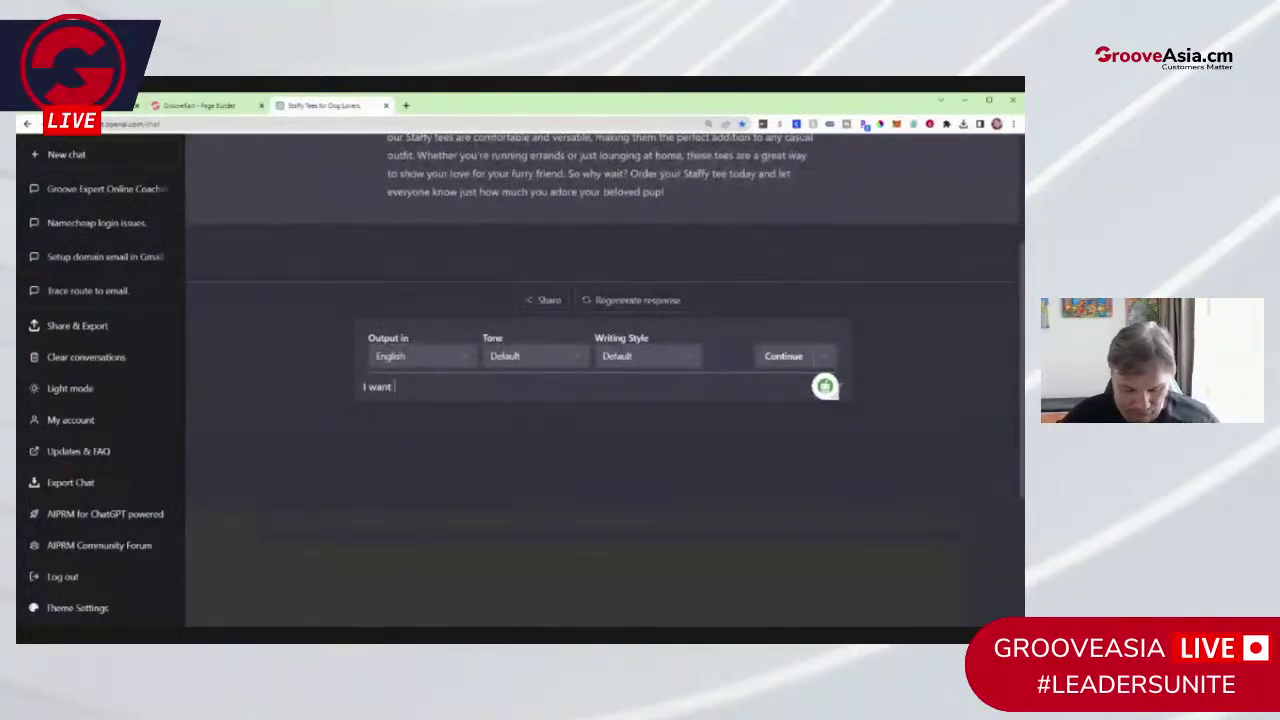
type("to ")
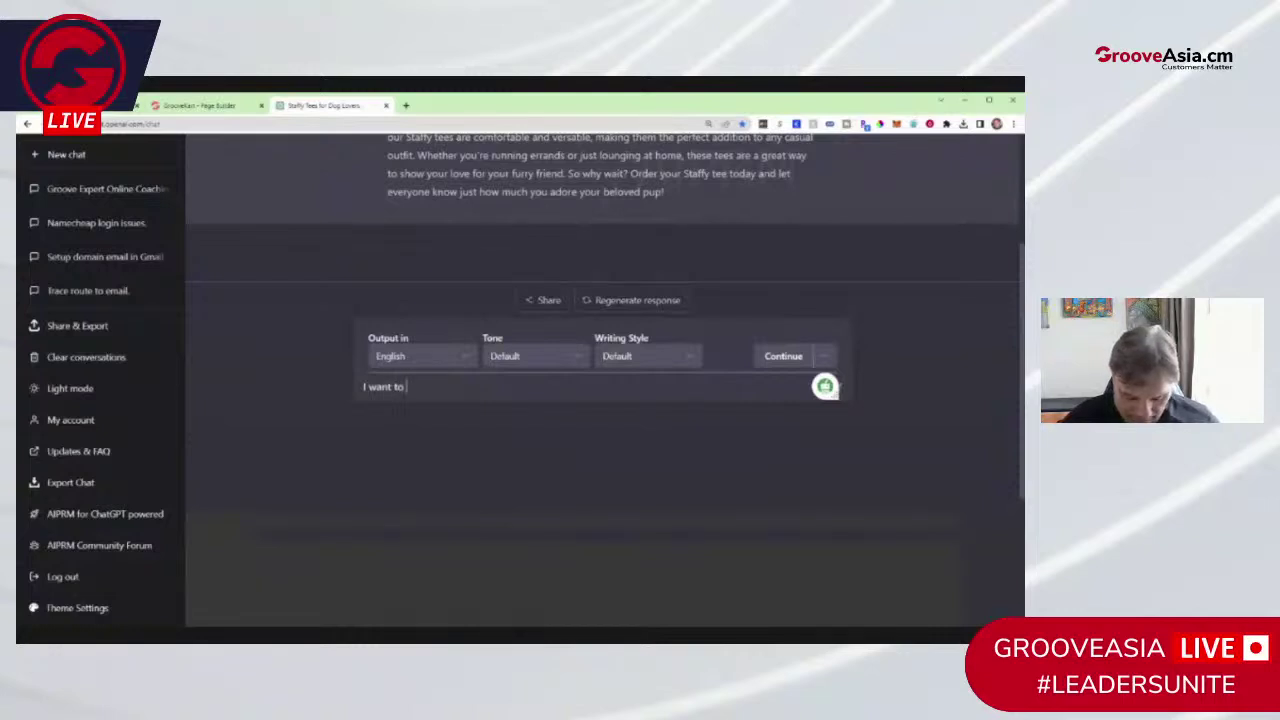
type("learn mo")
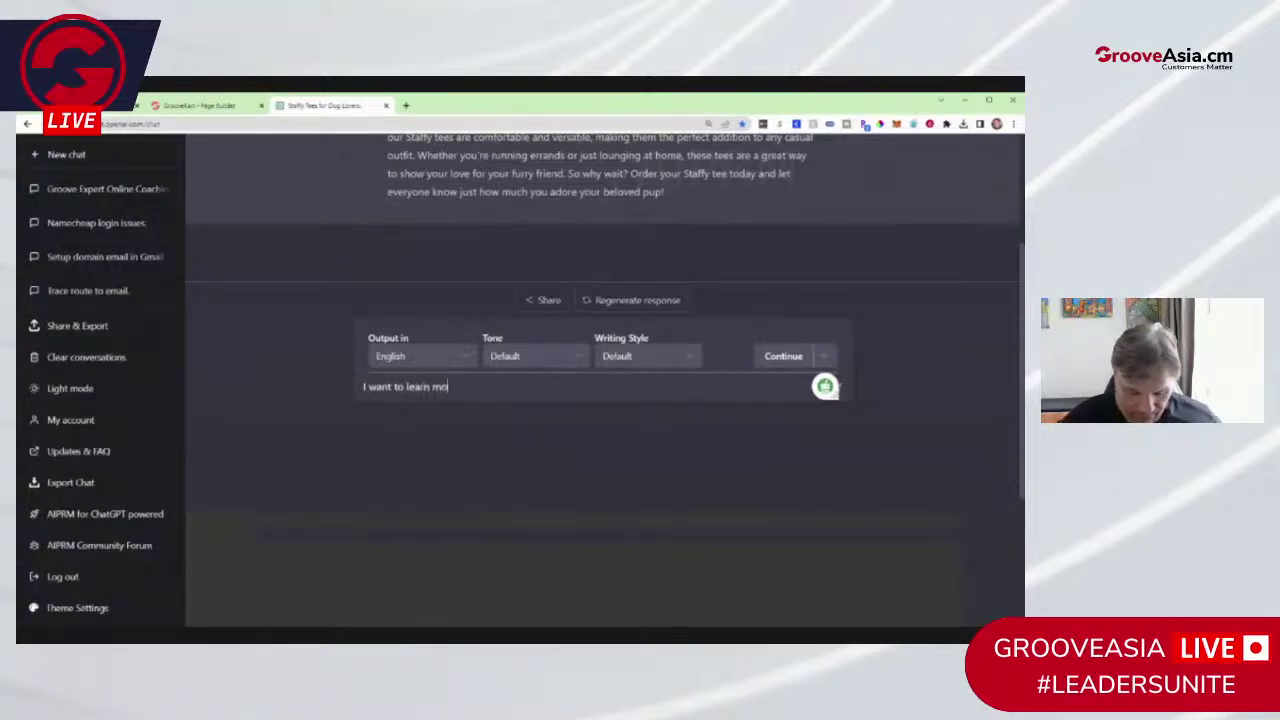
type("re about ")
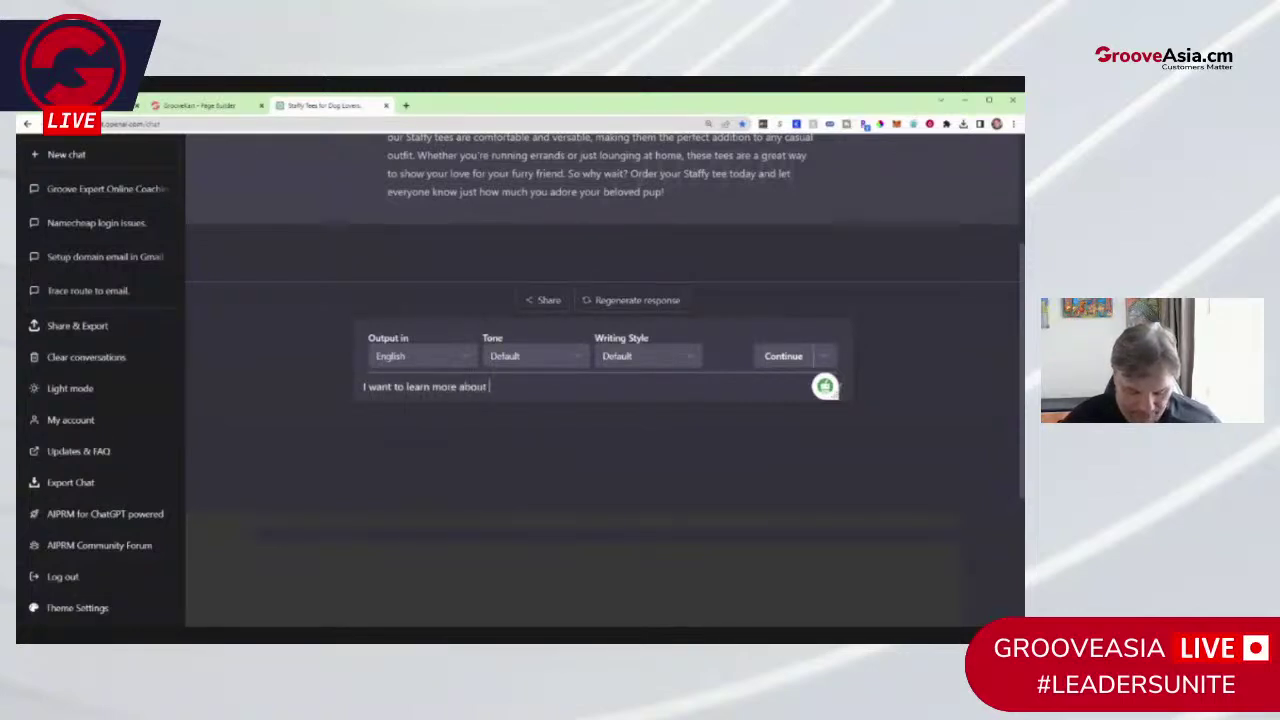
type("how t")
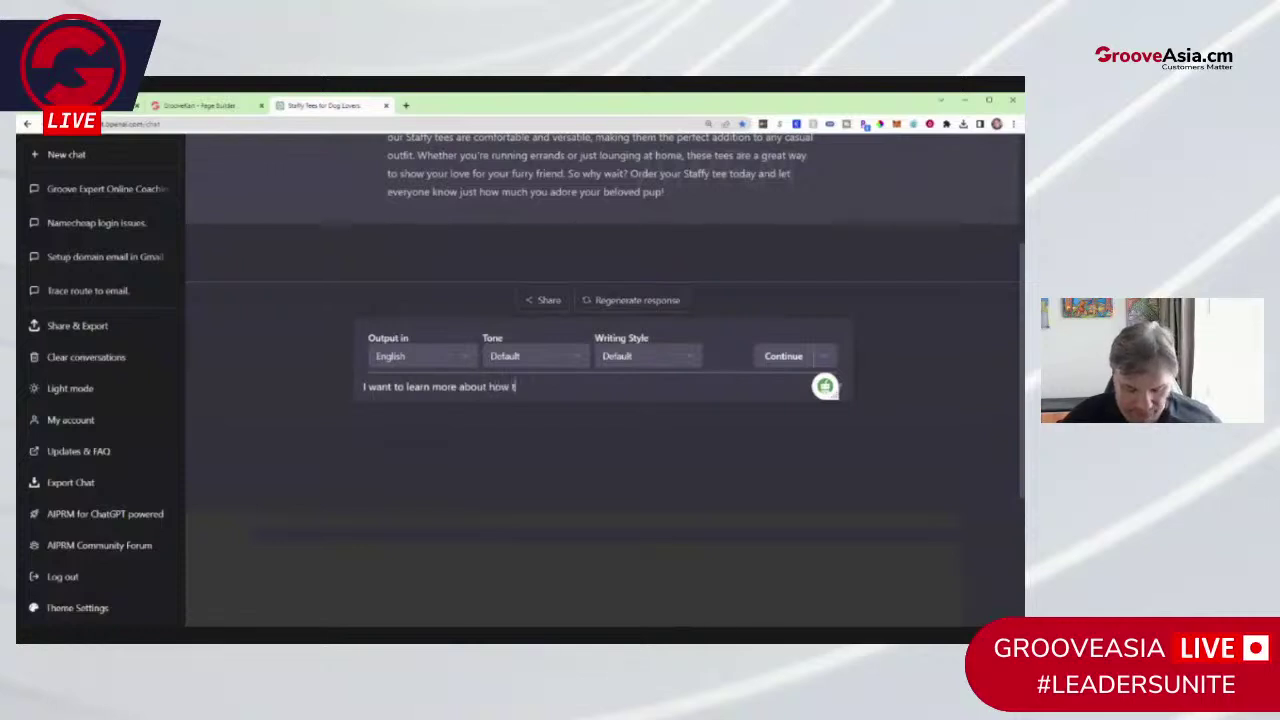
type("o create")
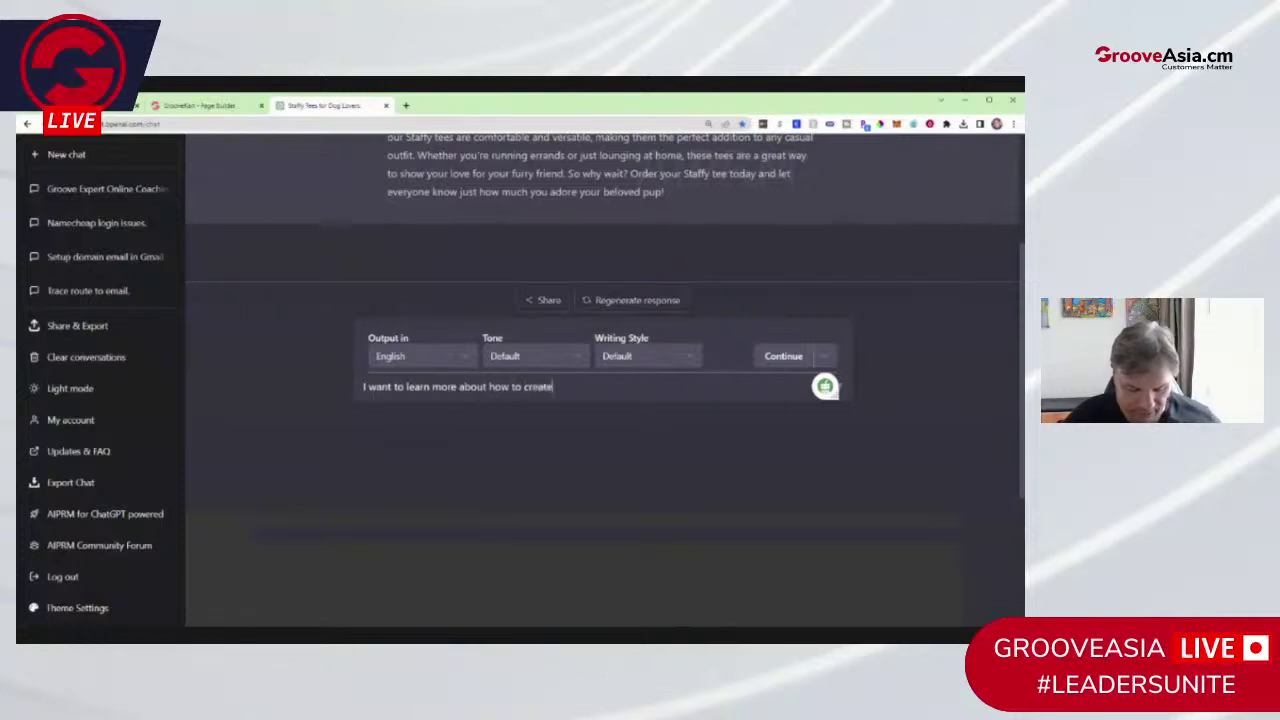
type(" keyw")
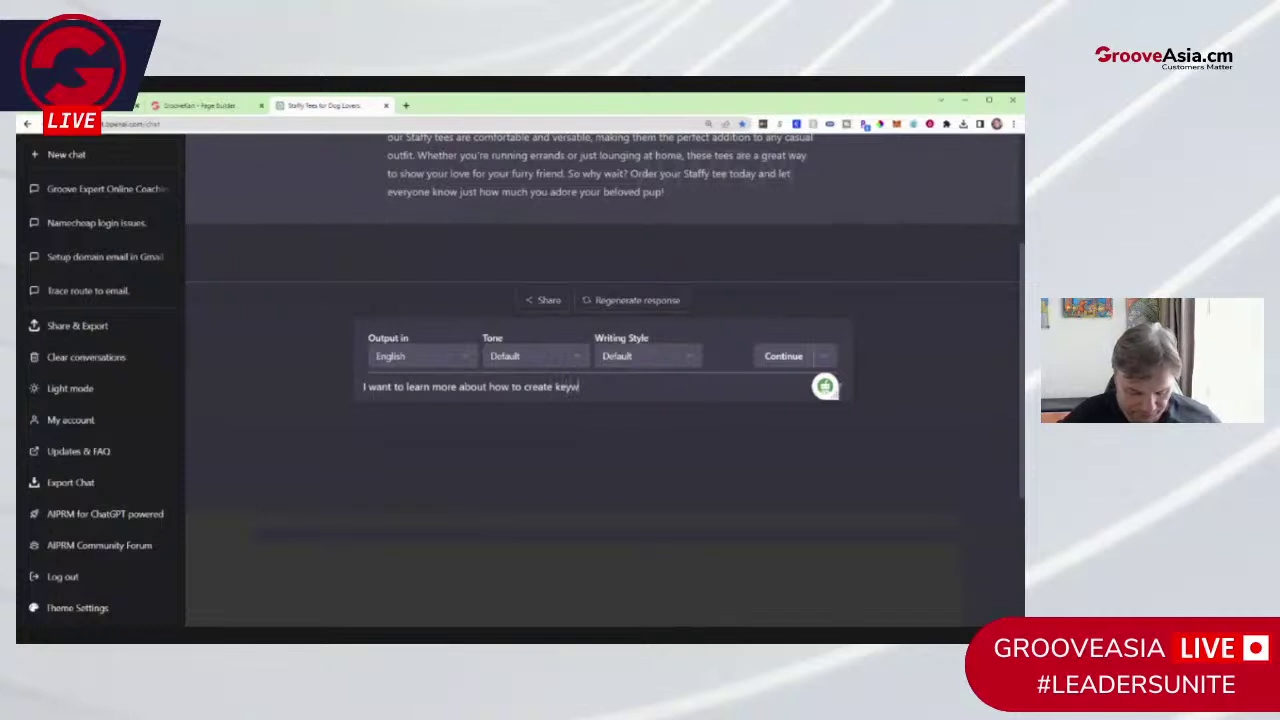
type("ords for")
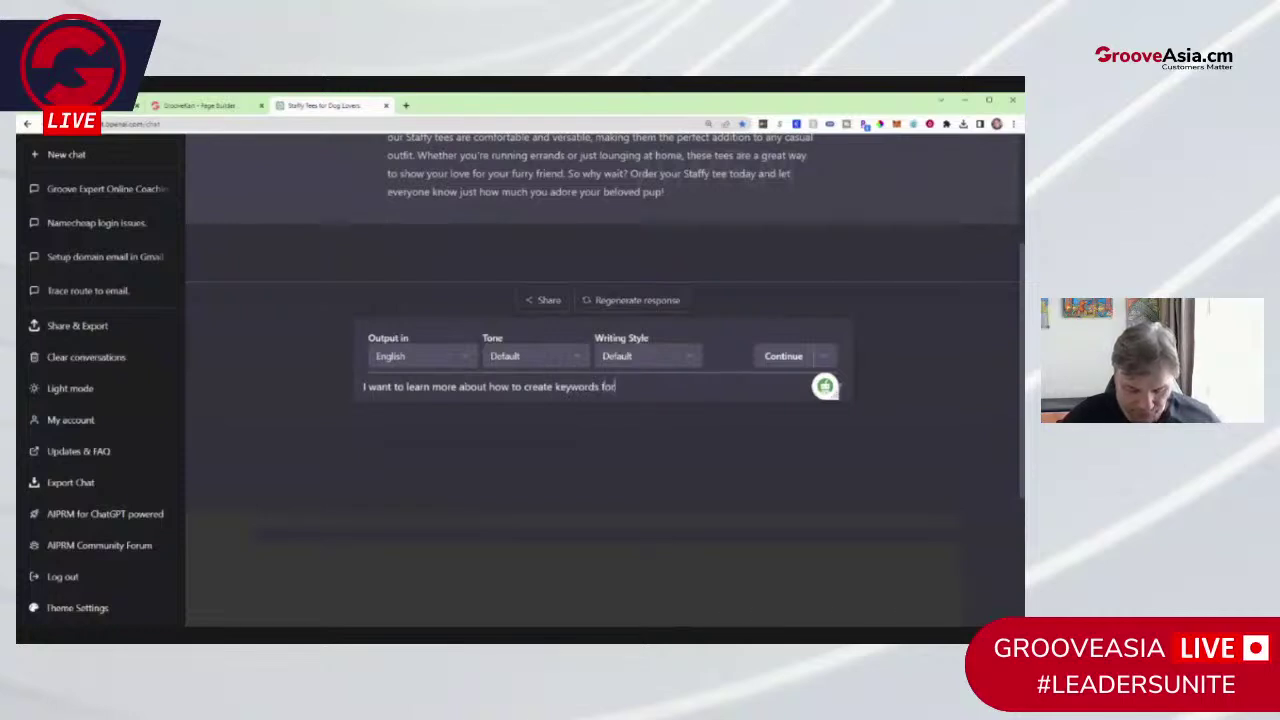
type(" ecomm")
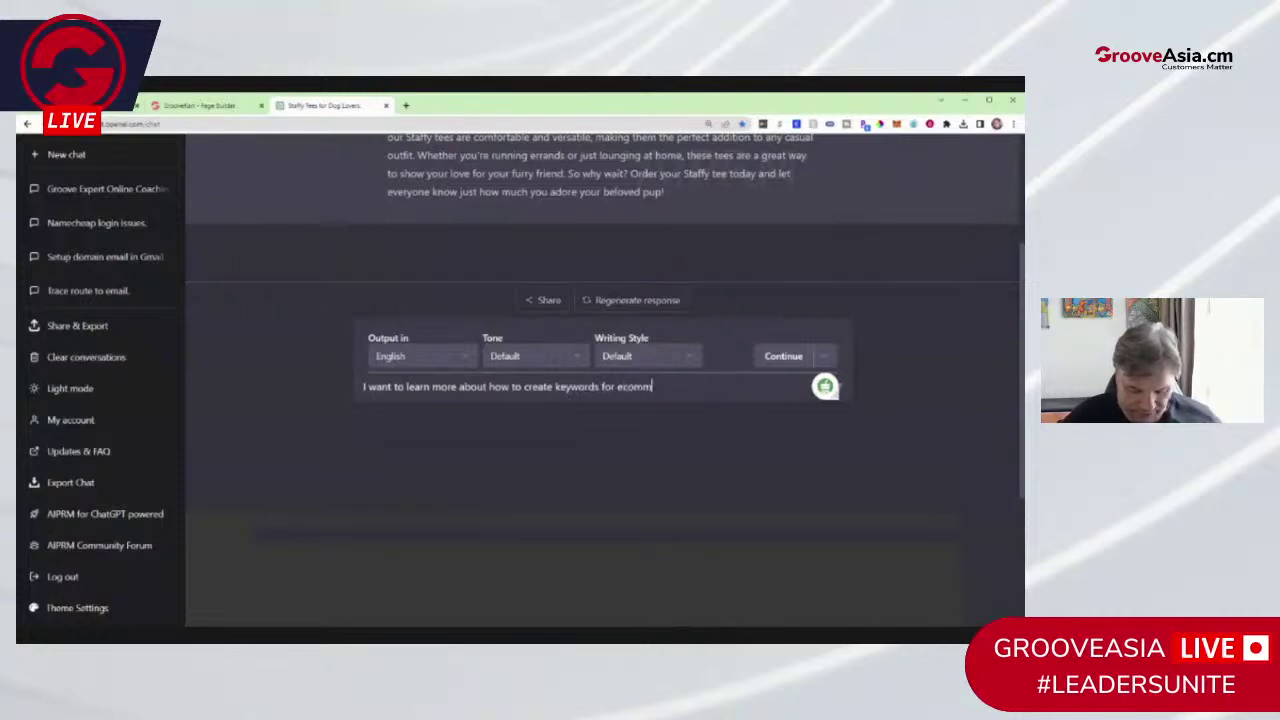
type("erce pro")
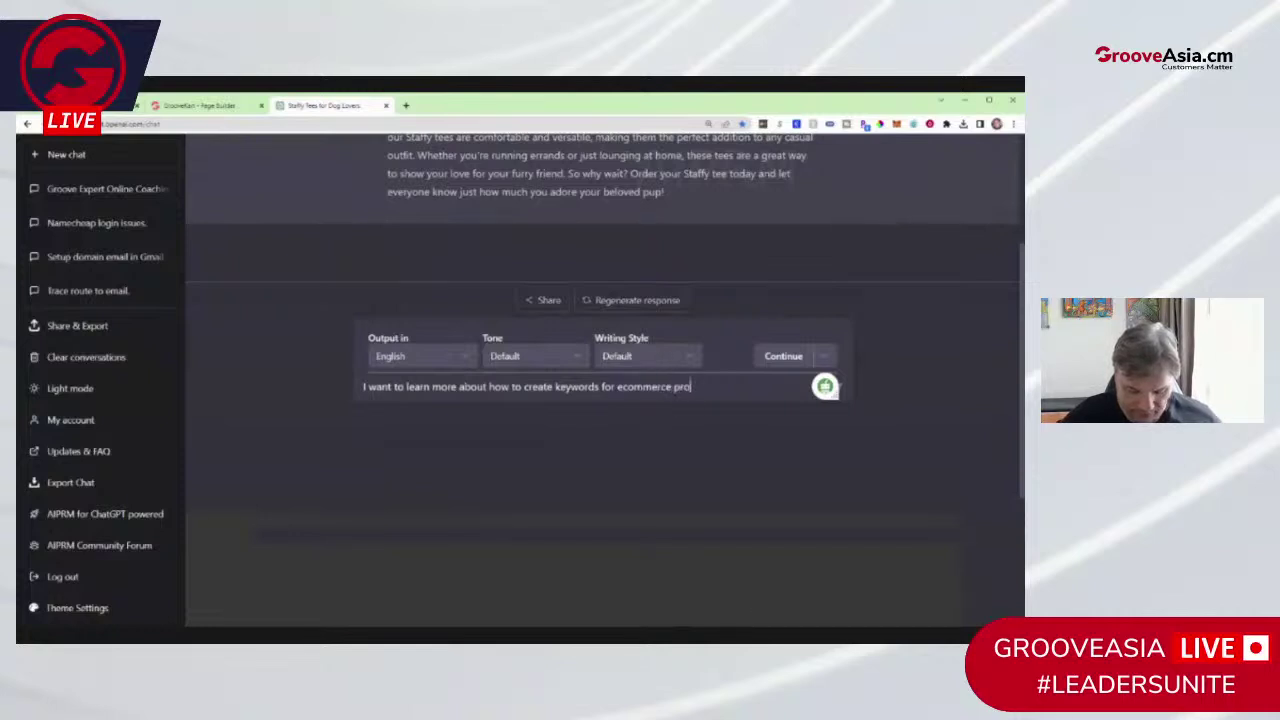
type("duct")
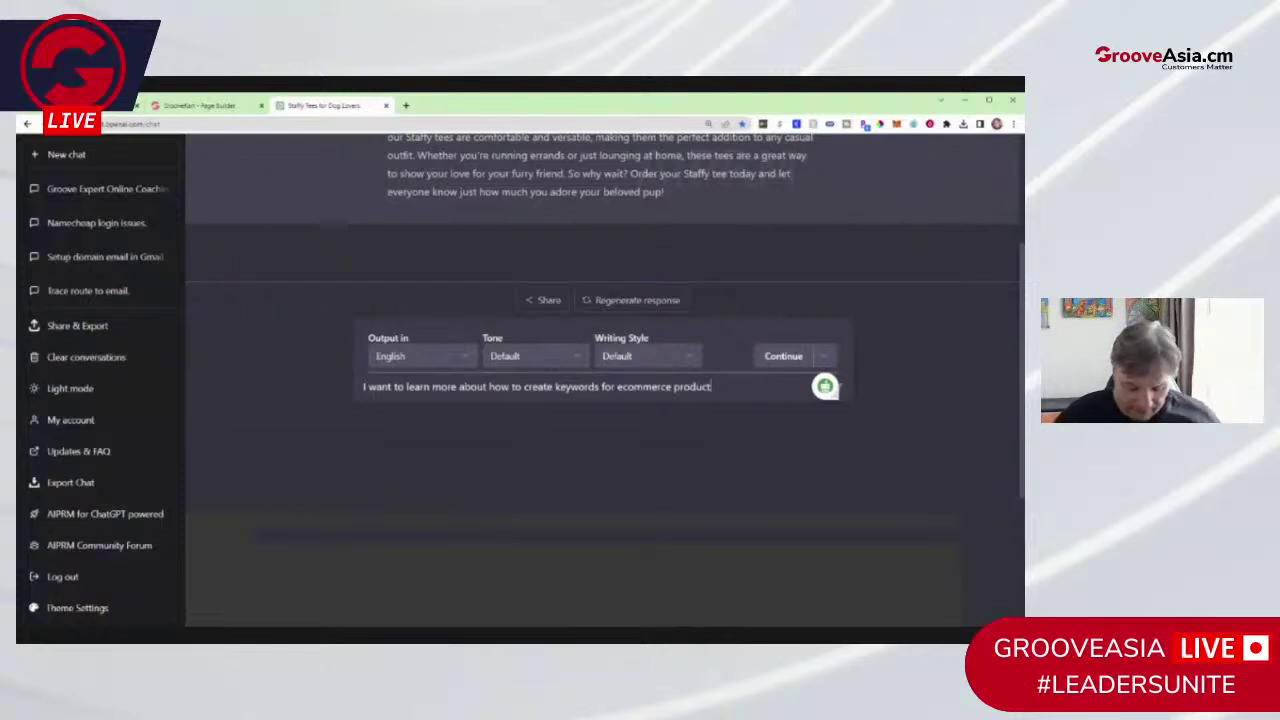
type("s")
key("Return")
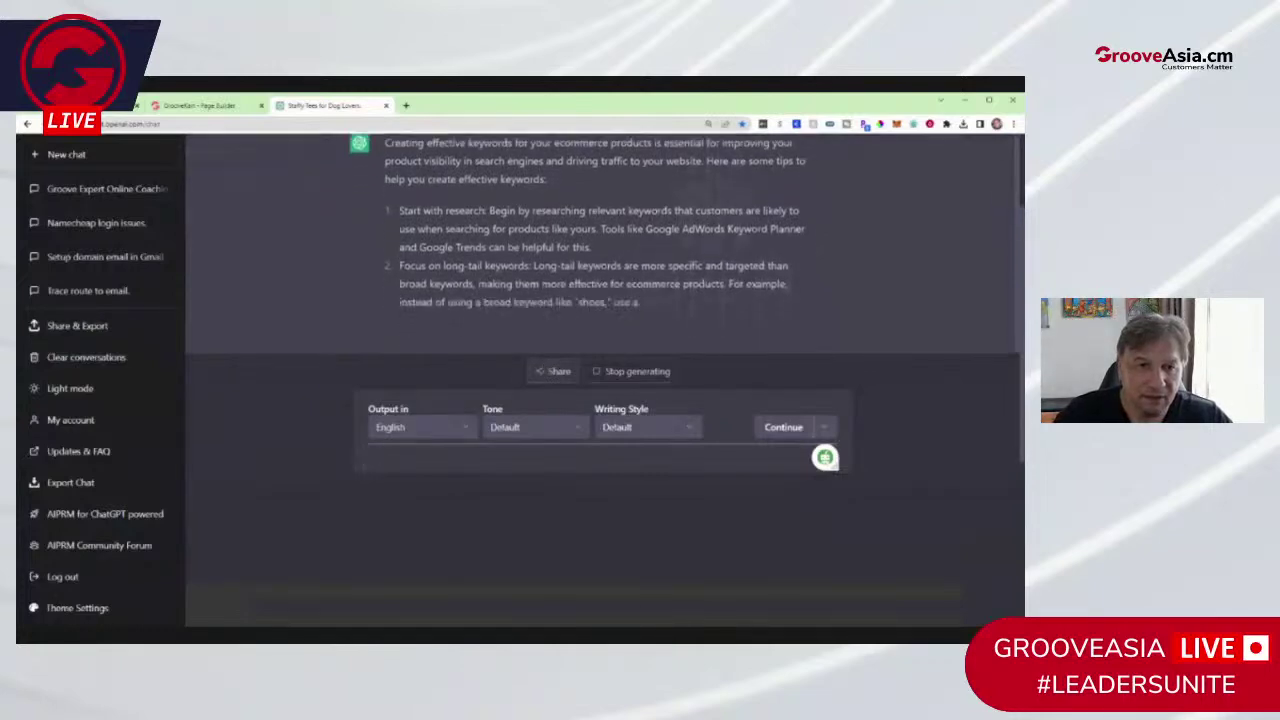
Step: Read through ChatGPT's tips on creating effective keywords for ecommerce products
scroll(850, 287, "up", 5)
scroll(850, 287, "down", 2)
scroll(850, 287, "up", 1)
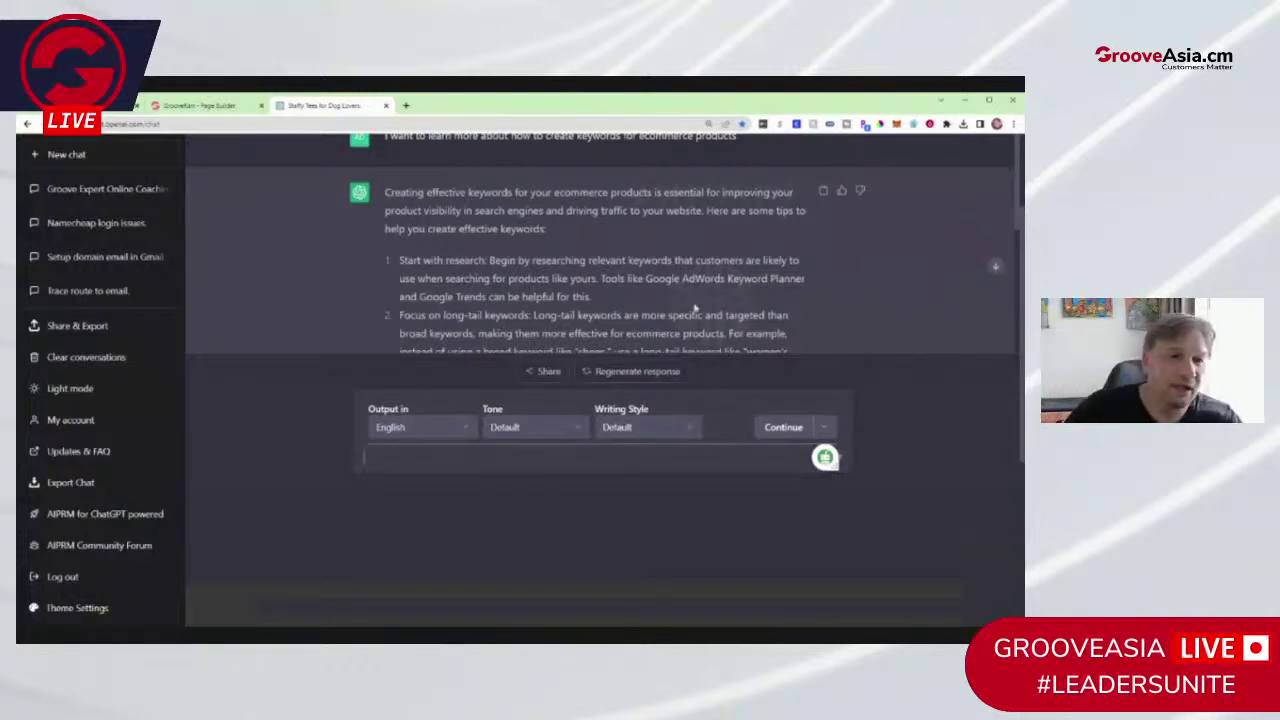
scroll(910, 258, "up", 2)
scroll(899, 270, "down", 2)
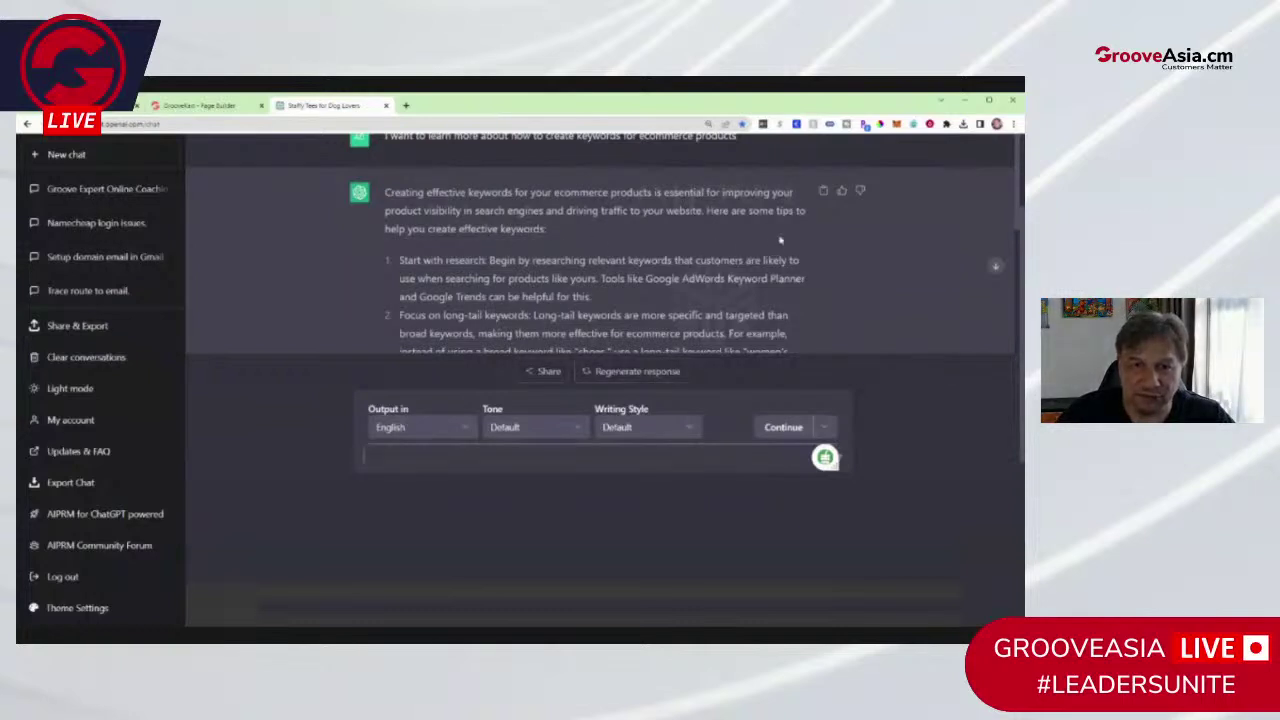
Step: Examine ChatGPT's five numbered keyword tips, from initial research and long-tail keywords to user intent and monitoring, plus the closing advice
scroll(835, 243, "down", 1)
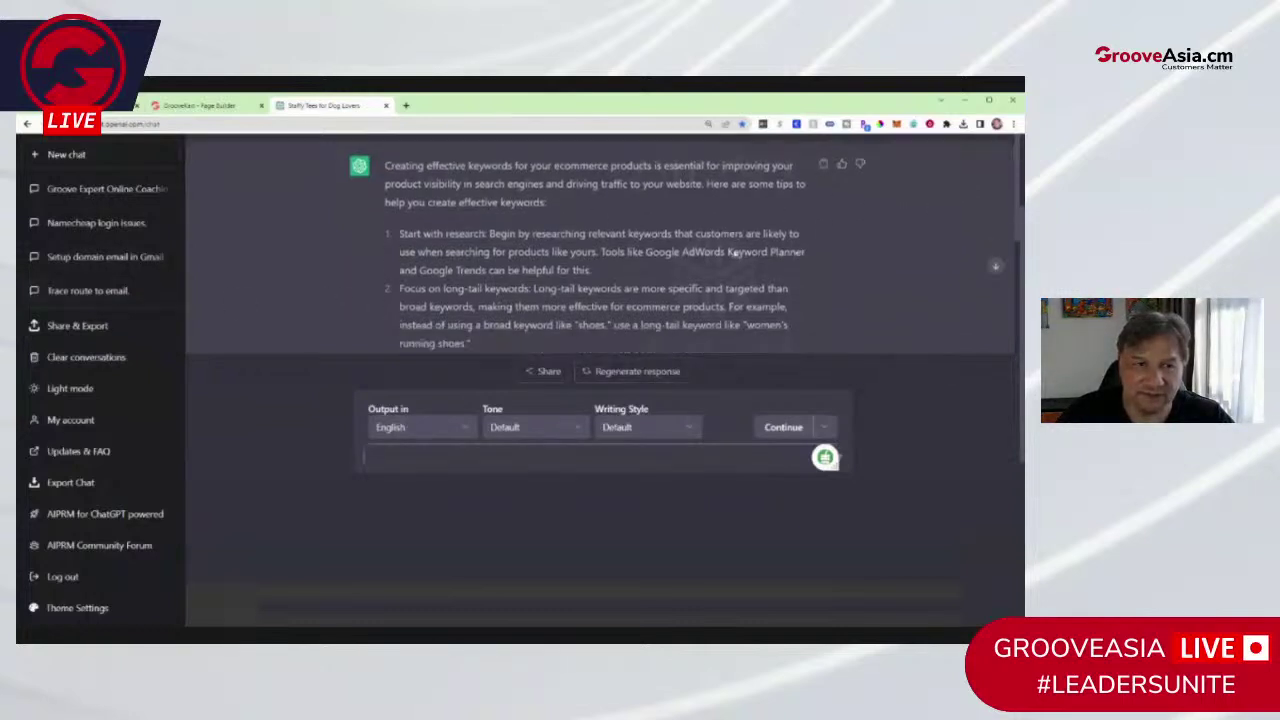
scroll(880, 225, "down", 1)
scroll(880, 225, "up", 1)
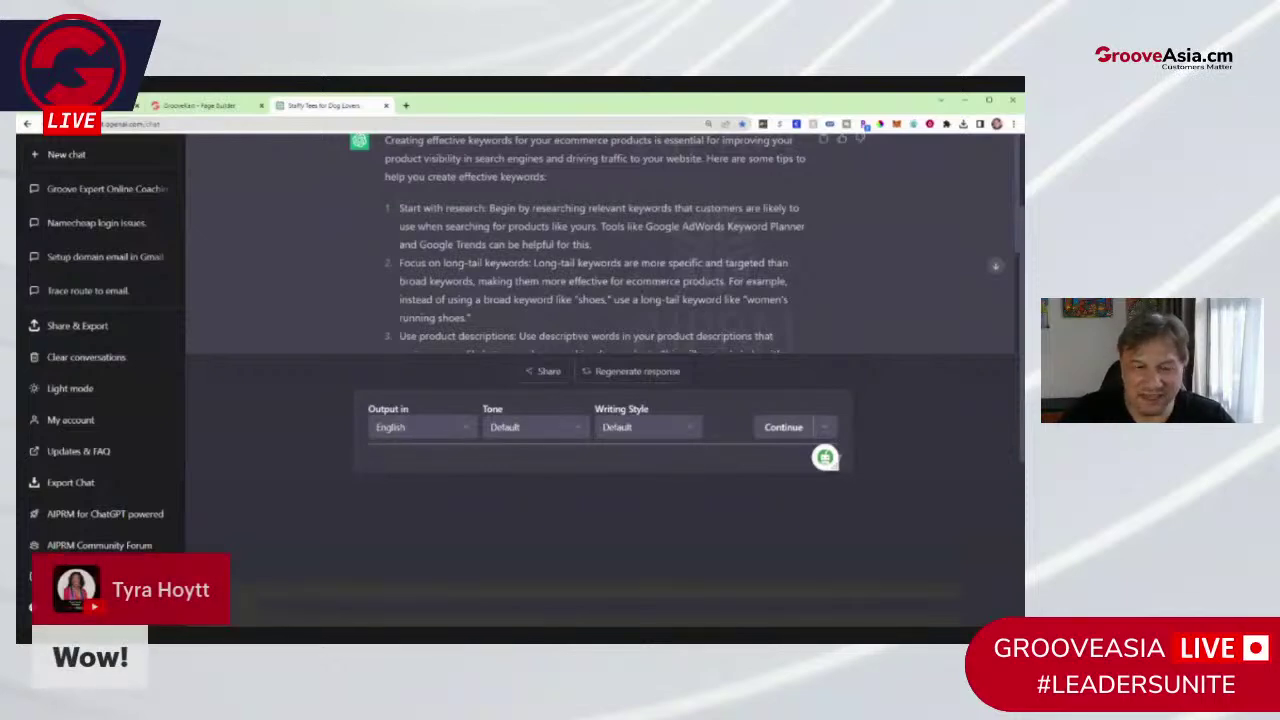
scroll(541, 276, "down", 1)
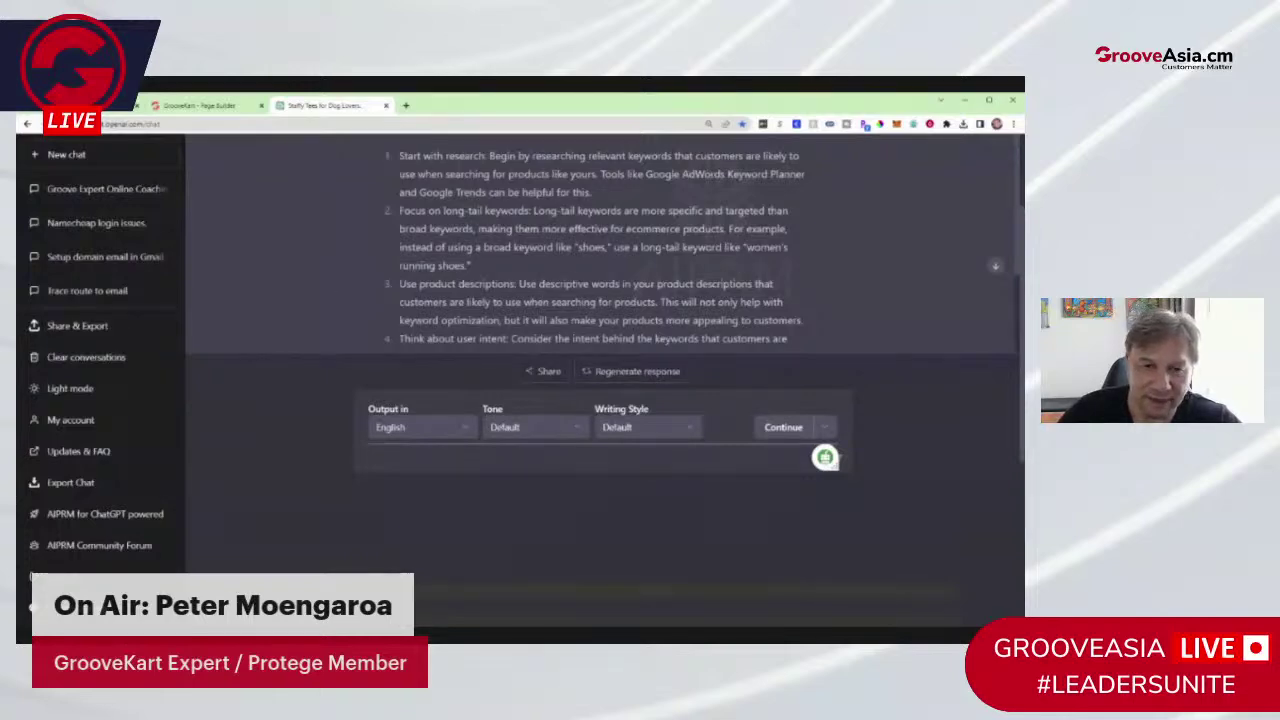
scroll(738, 302, "down", 1)
scroll(738, 302, "down", 1)
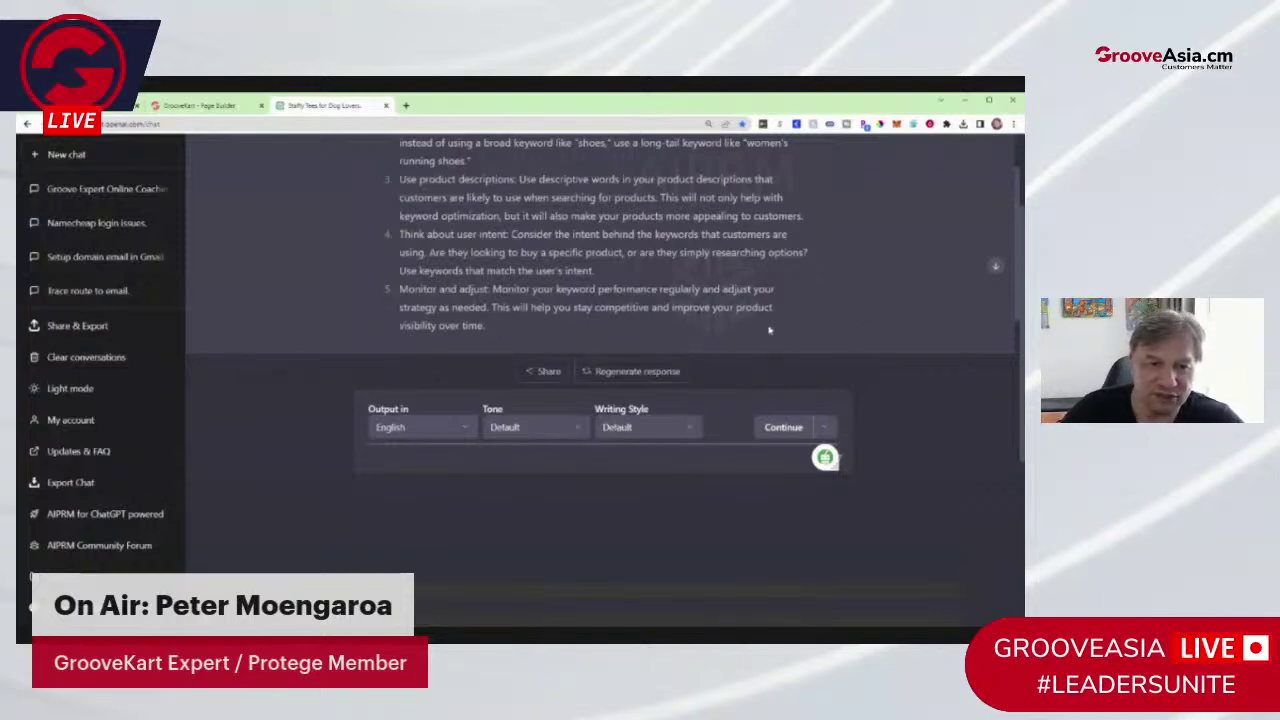
scroll(873, 320, "down", 3)
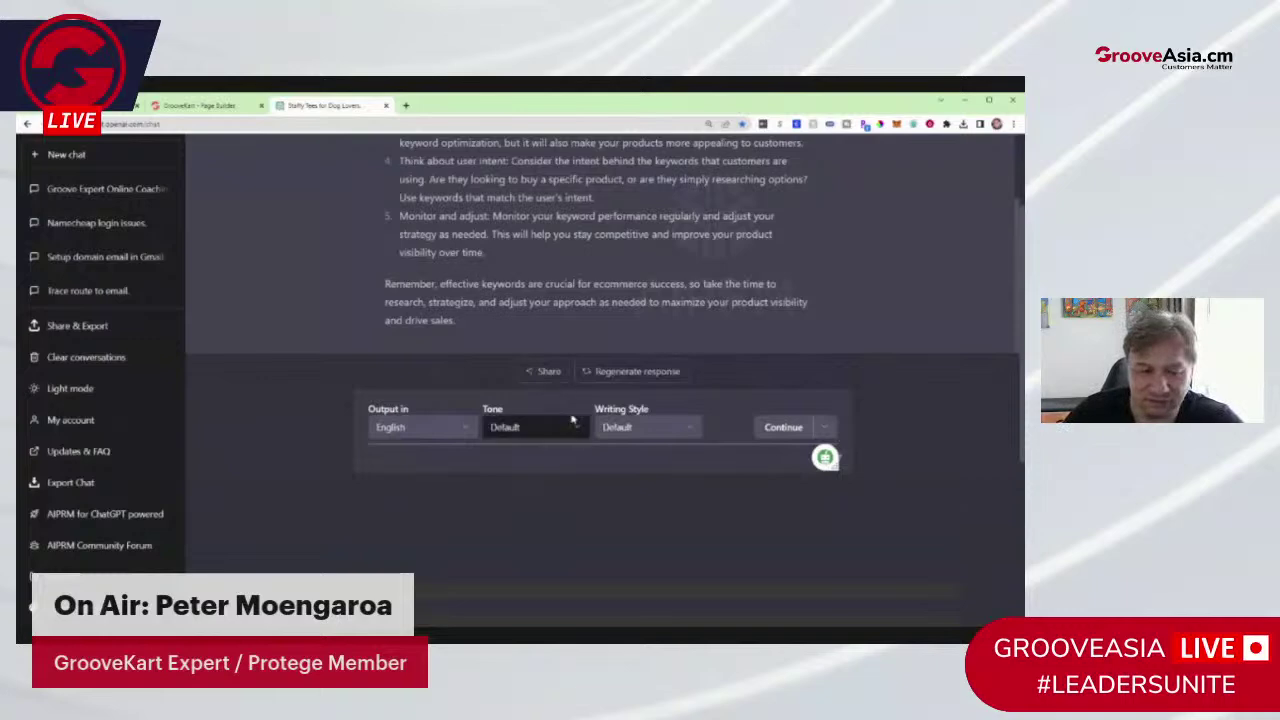
scroll(631, 500, "down", 1)
scroll(633, 512, "up", 3)
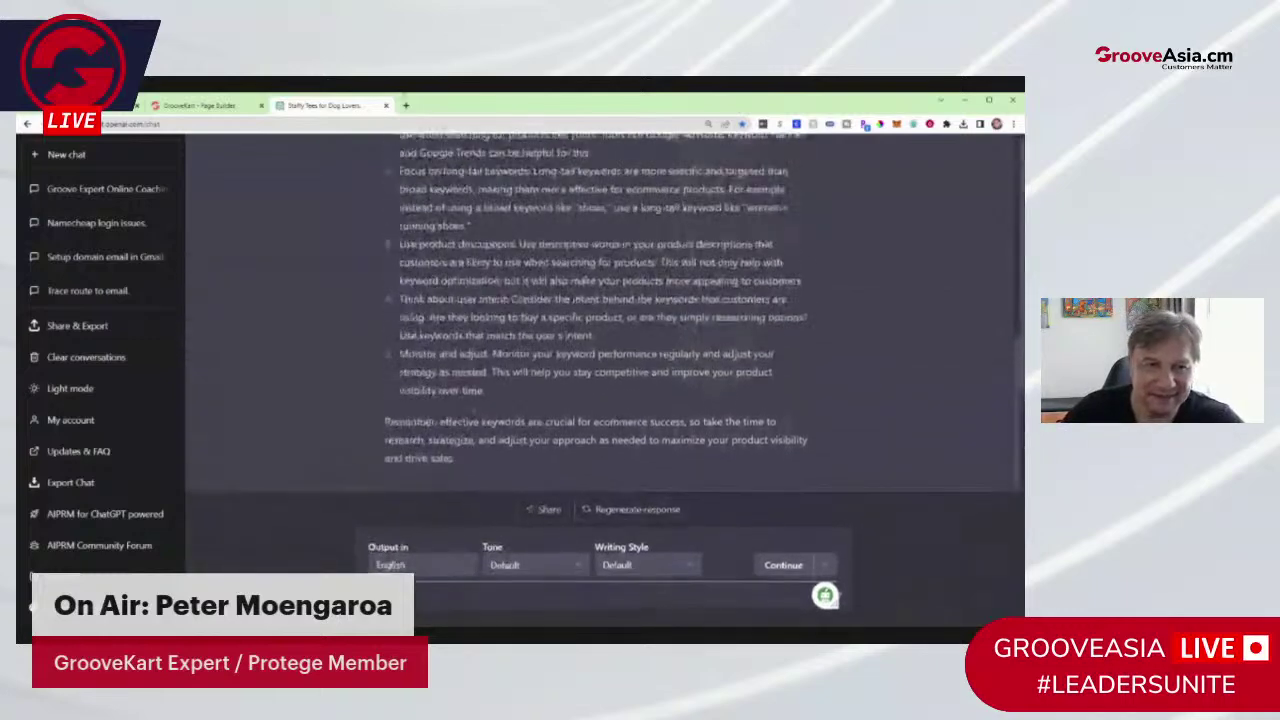
Step: Switch back to the GrooveKart Page Builder and review the Homepage's Keywords entries, including "labrador mugs"
left_click(200, 105)
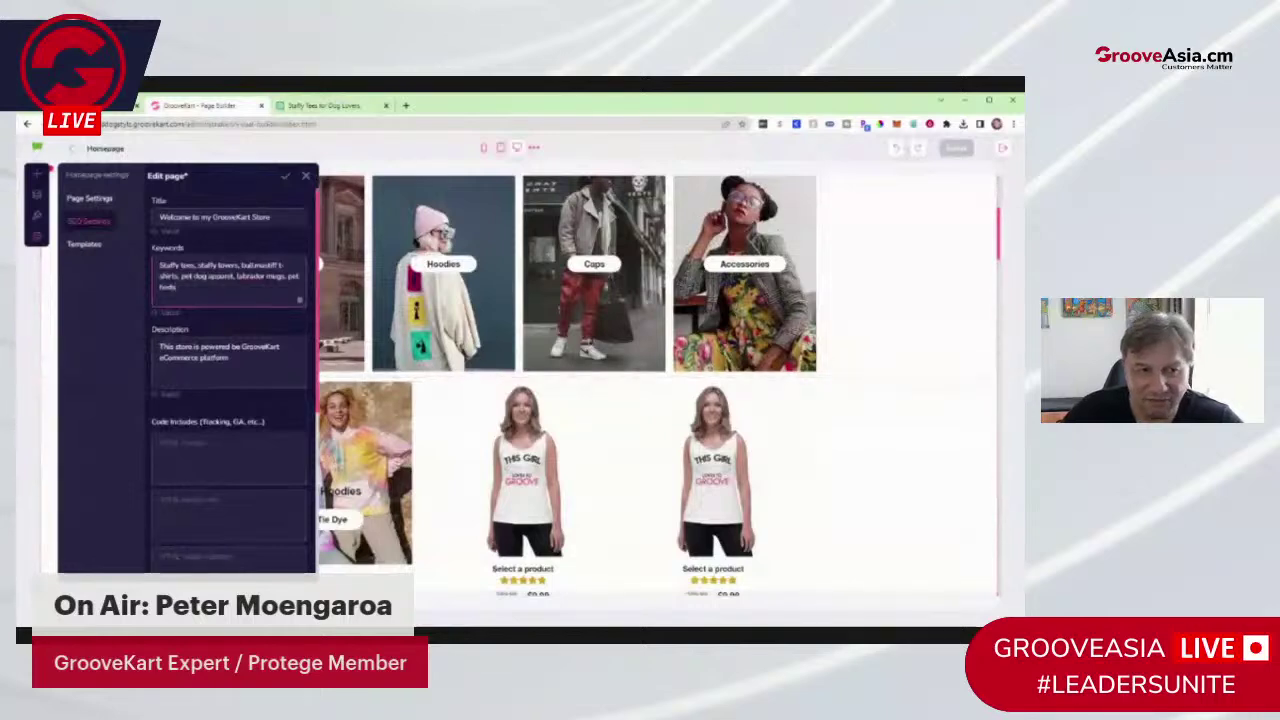
left_click_drag(181, 276, 286, 276)
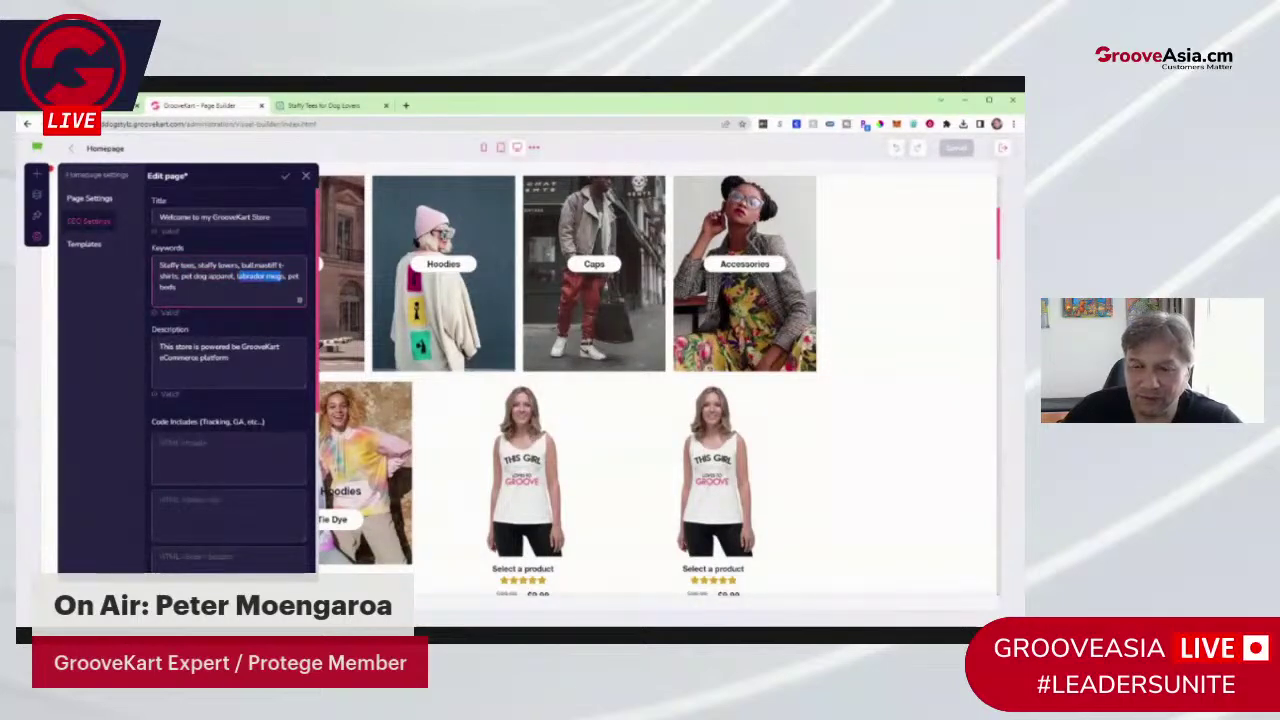
left_click(177, 287)
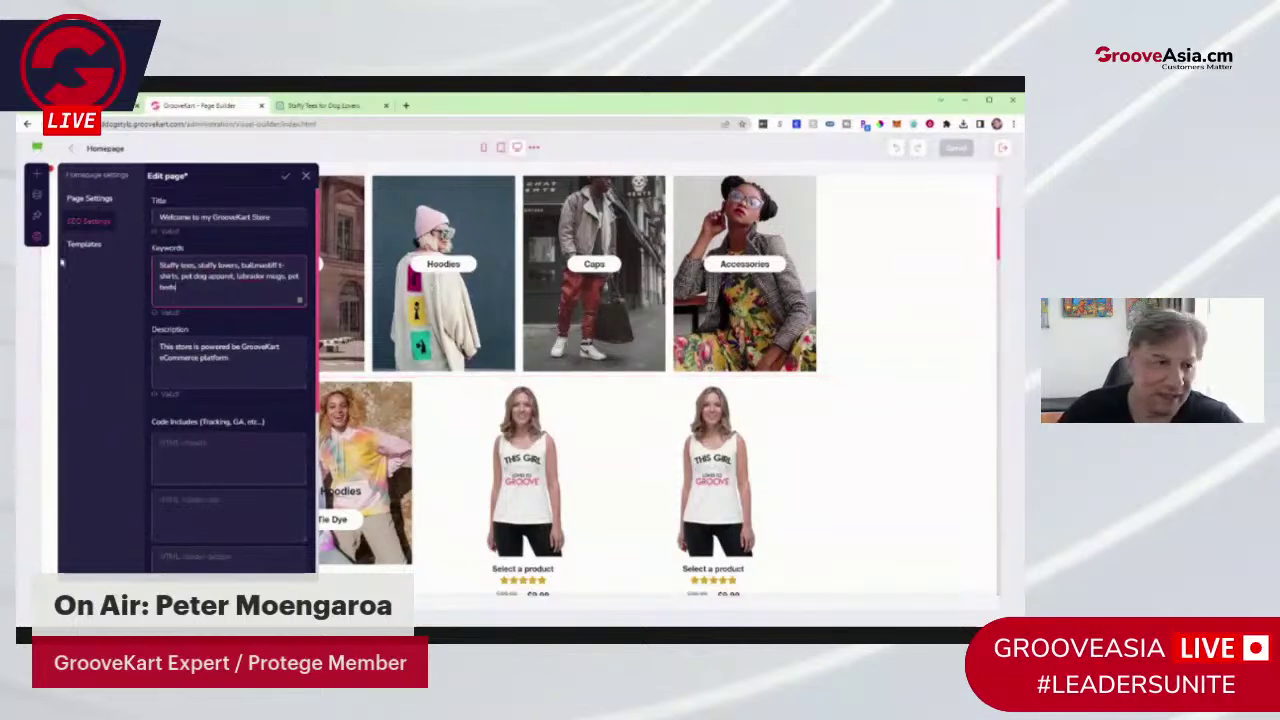
Step: Examine the Homepage's remaining SEO settings, including the Code Includes fields for HTML code and the Open Graph social share settings
scroll(230, 370, "down", 3)
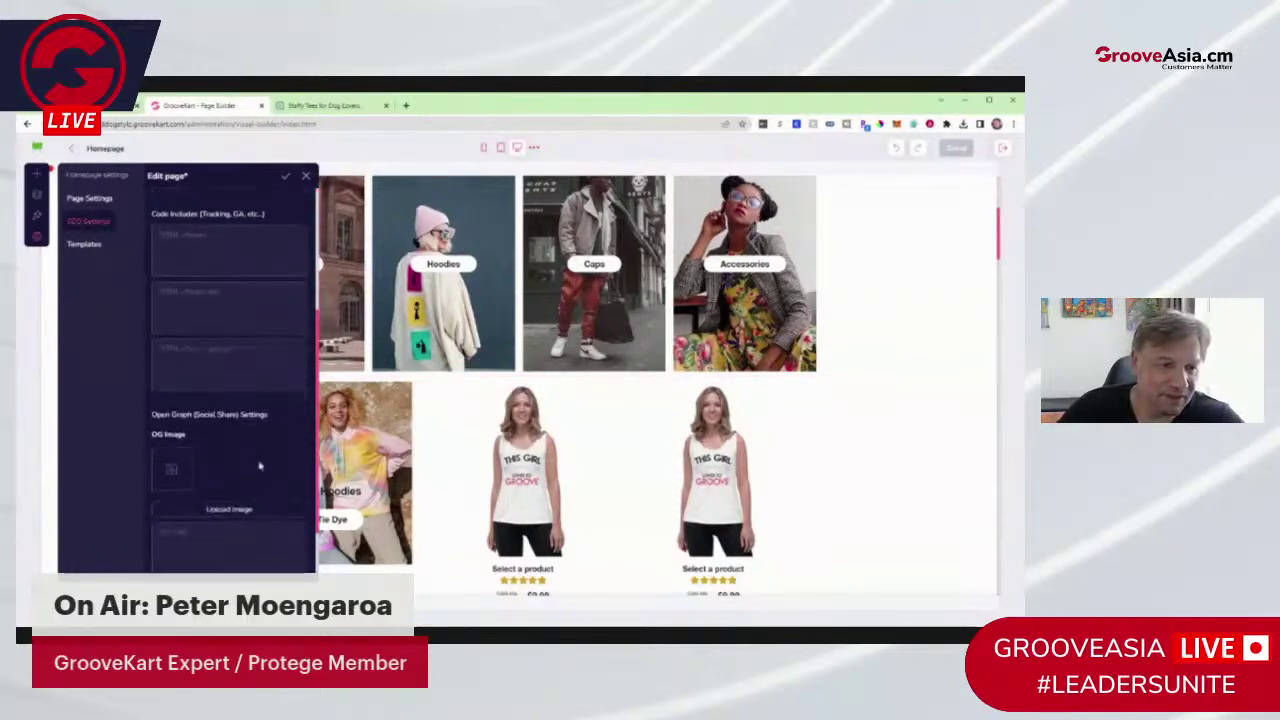
scroll(230, 370, "up", 1)
scroll(250, 398, "up", 2)
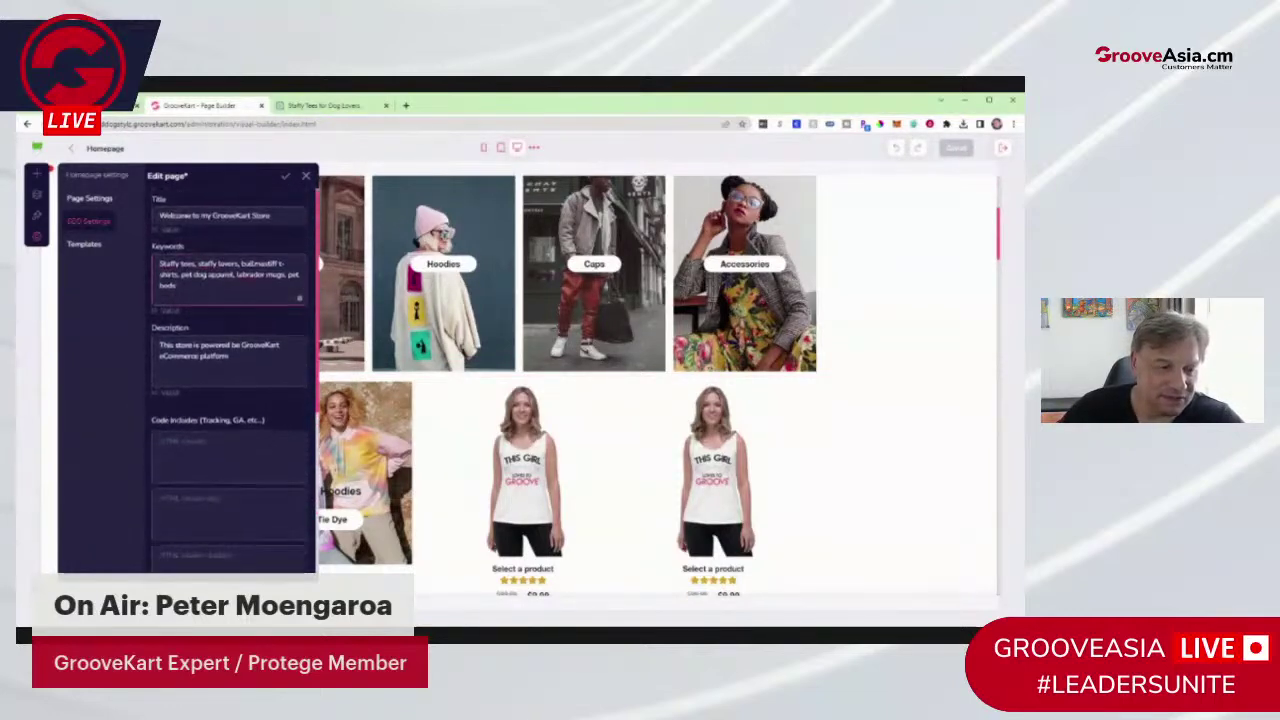
scroll(250, 398, "down", 3)
scroll(250, 398, "up", 1)
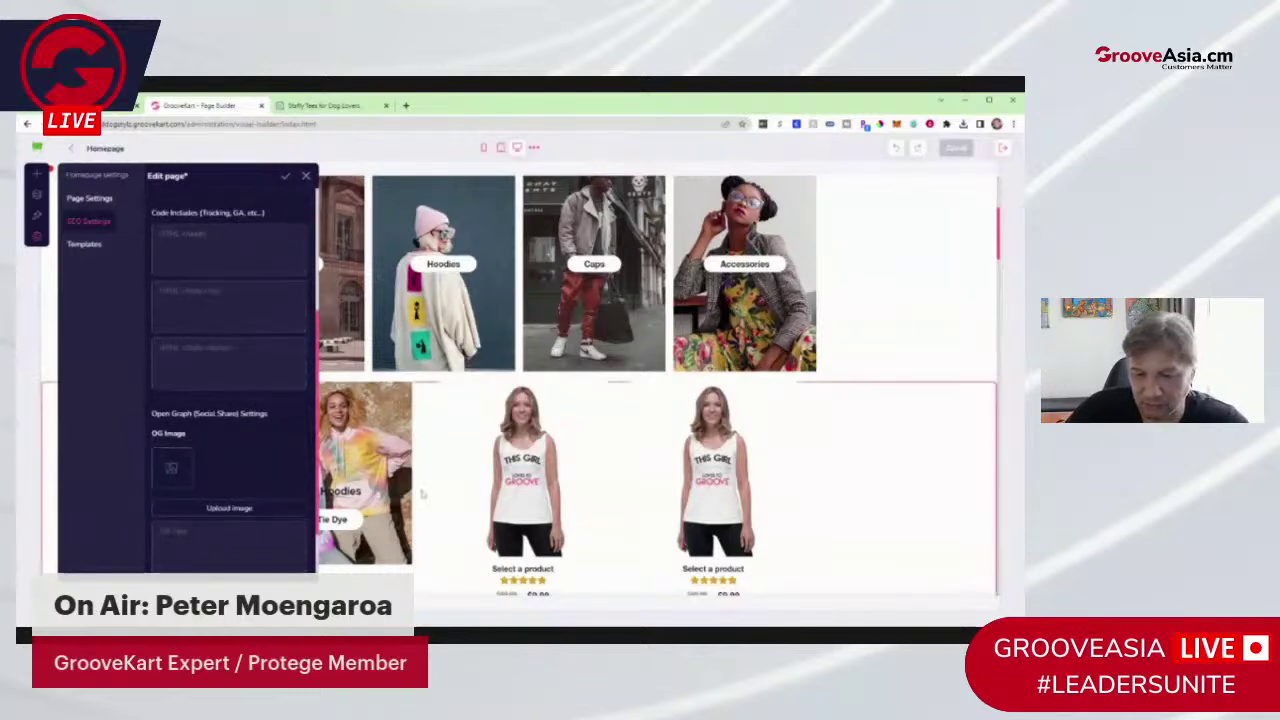
left_click(162, 291)
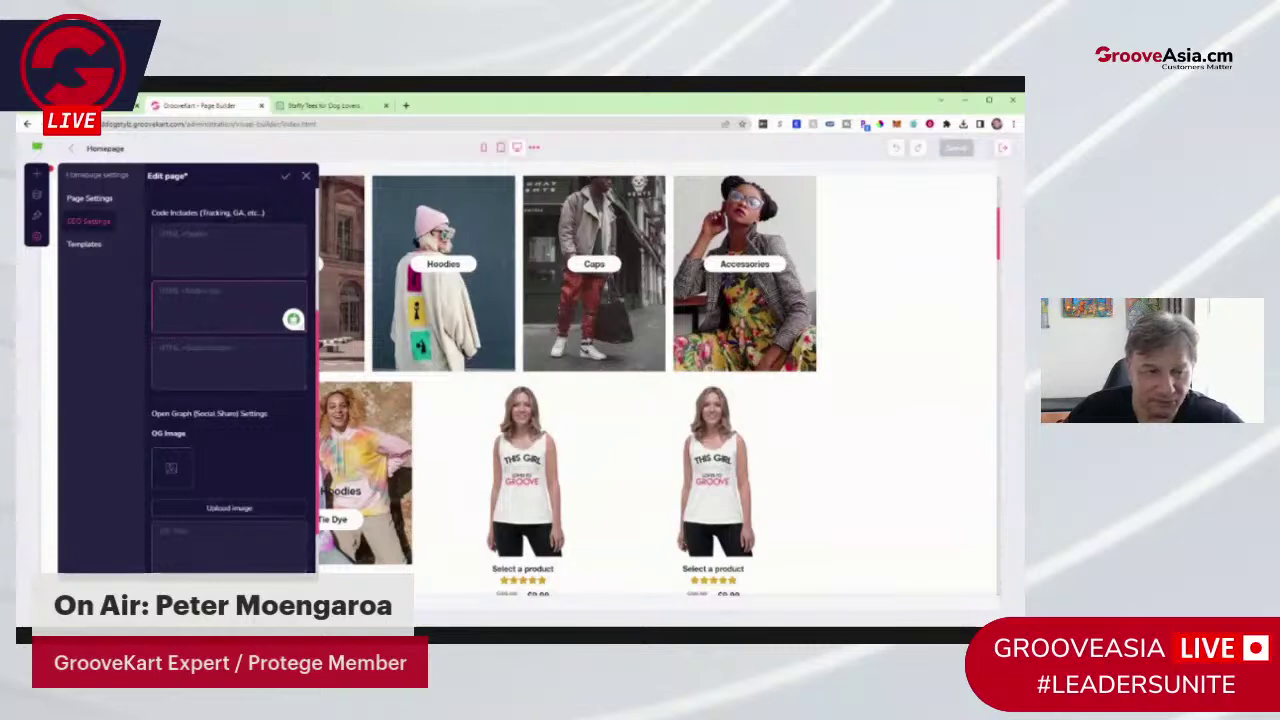
left_click(222, 250)
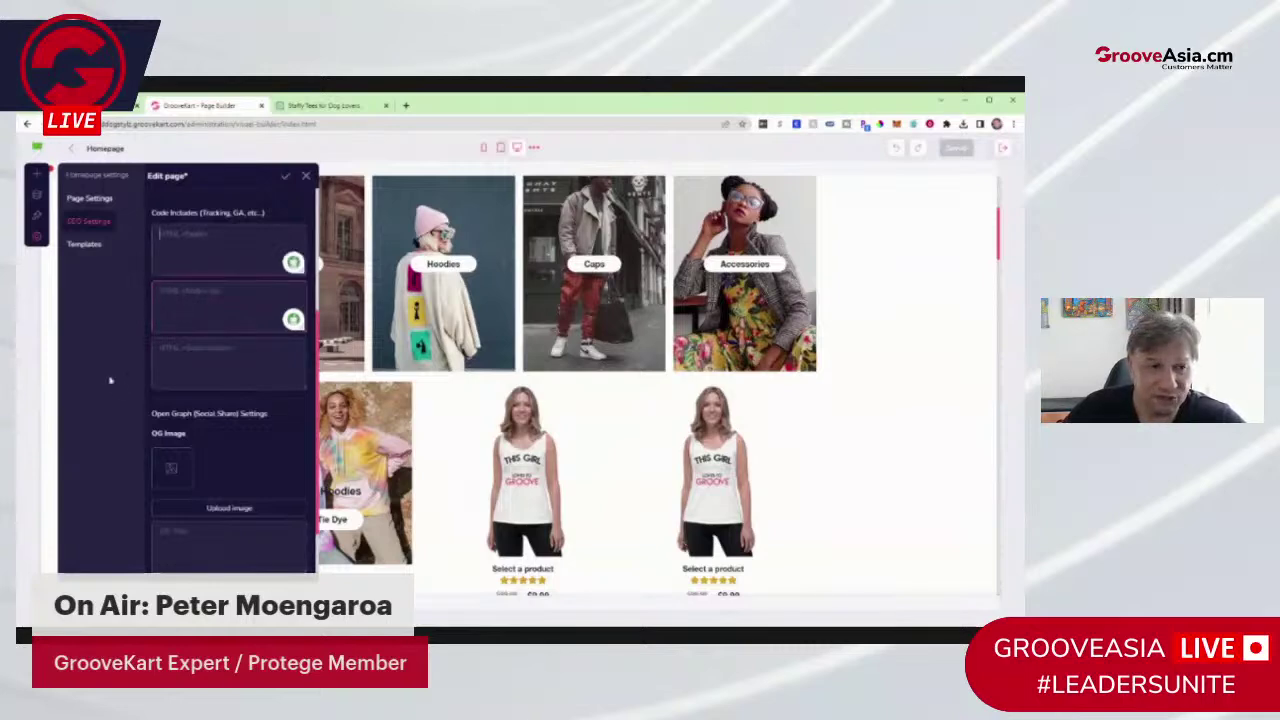
key("Tab")
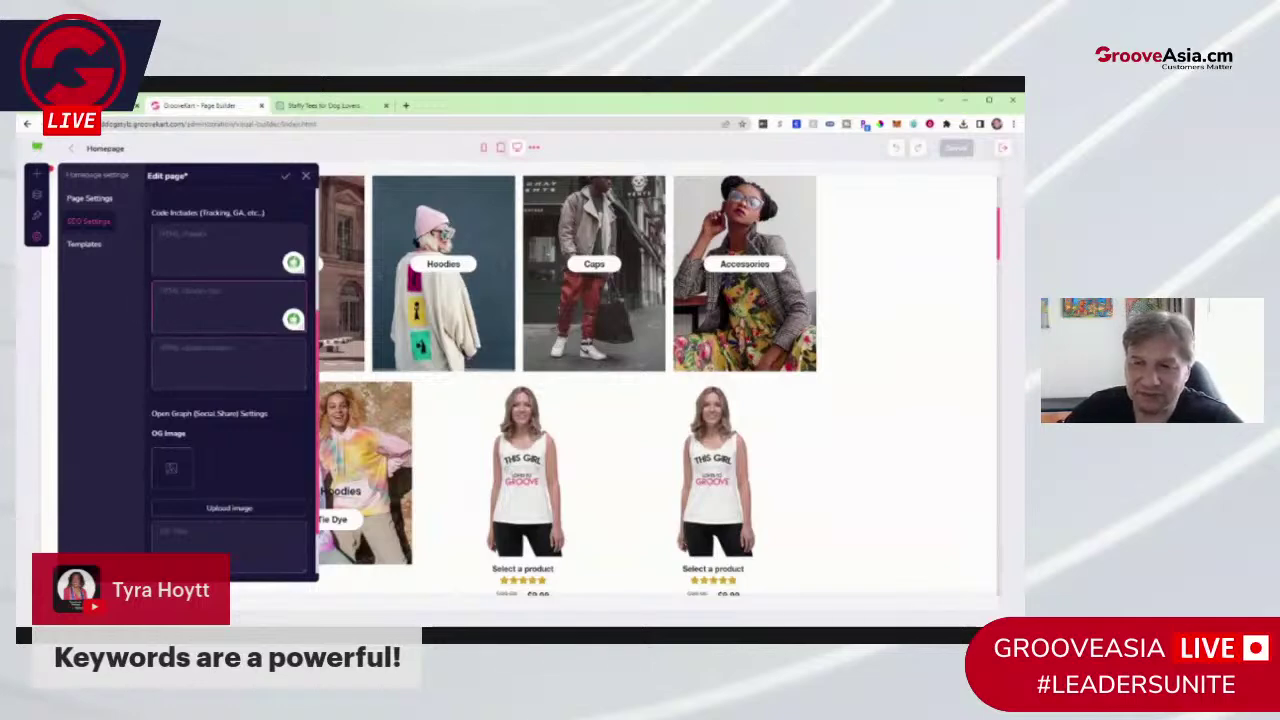
Step: Close the Homepage's SEO settings and bring the header and hero banner of the page into view
scroll(277, 443, "up", 2)
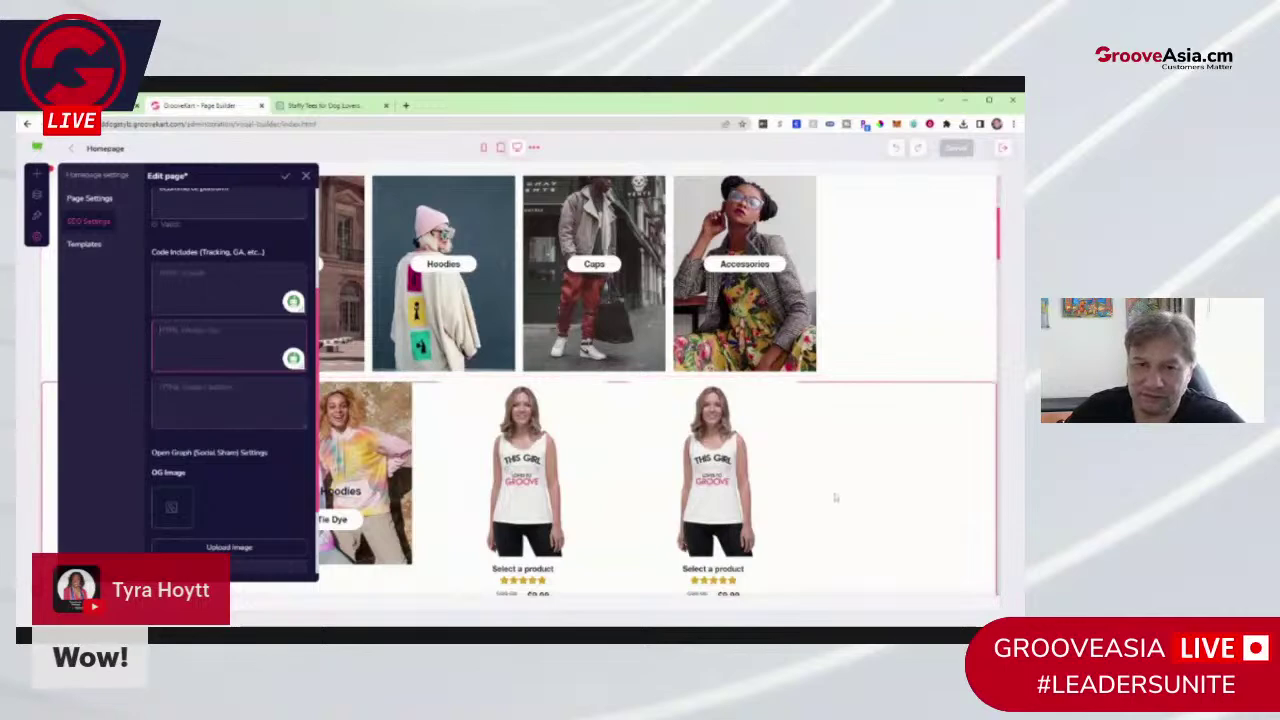
scroll(836, 498, "down", 4)
scroll(837, 497, "up", 2)
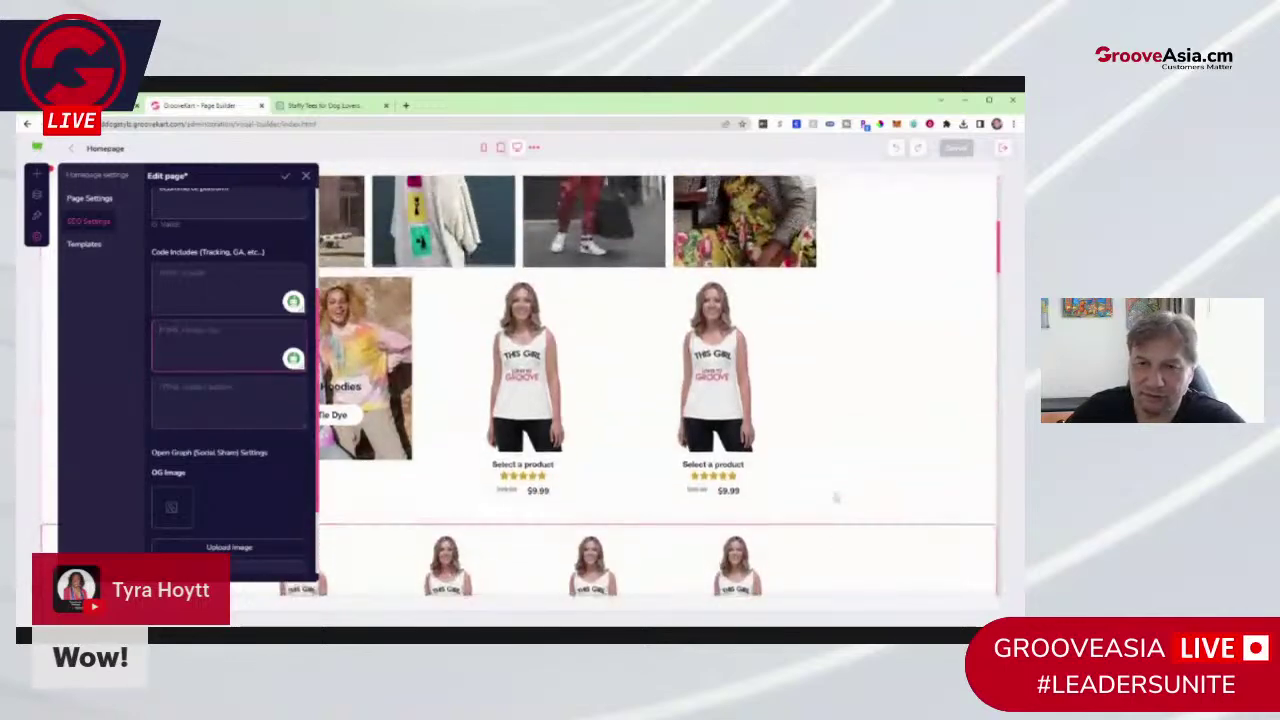
scroll(836, 497, "up", 6)
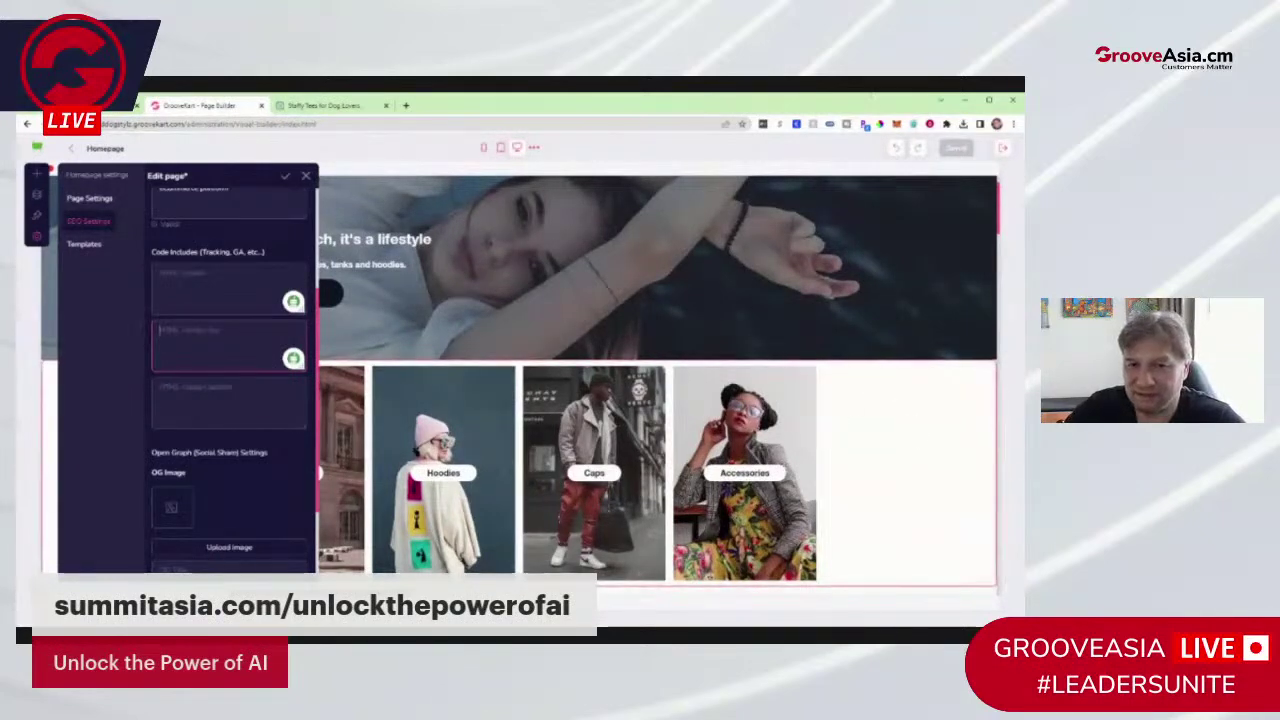
left_click(926, 441)
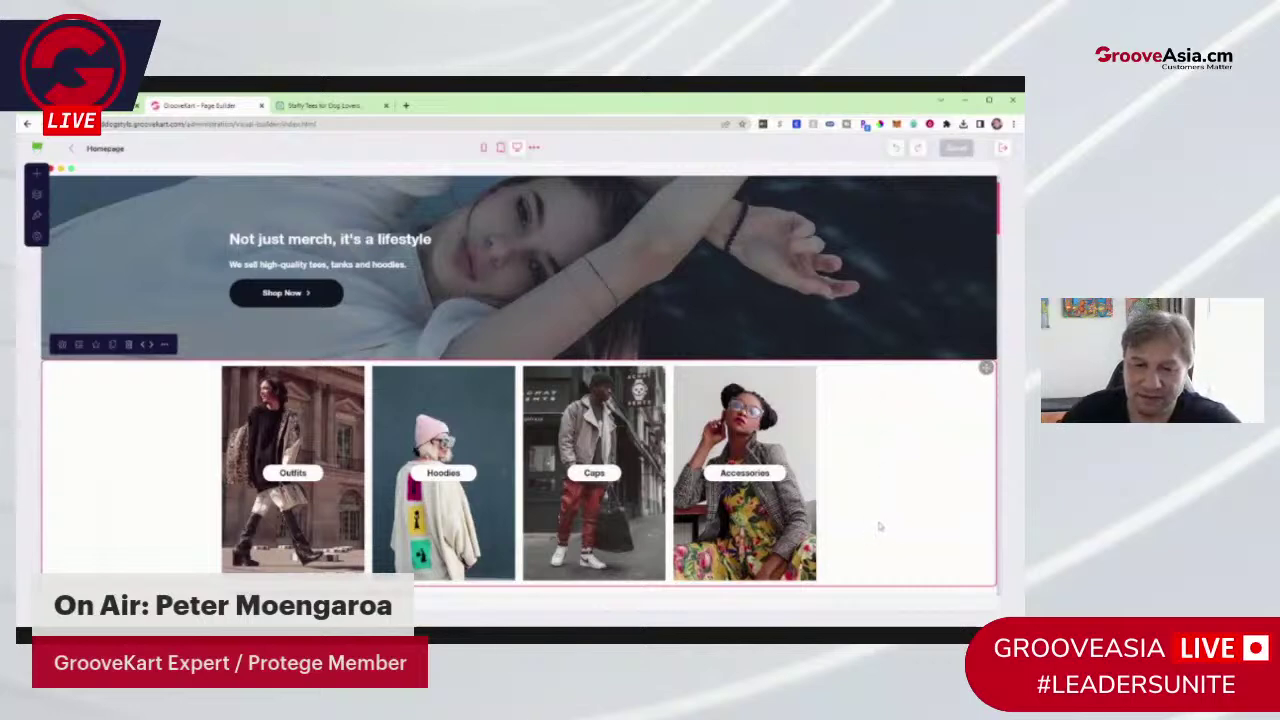
scroll(910, 500, "up", 1)
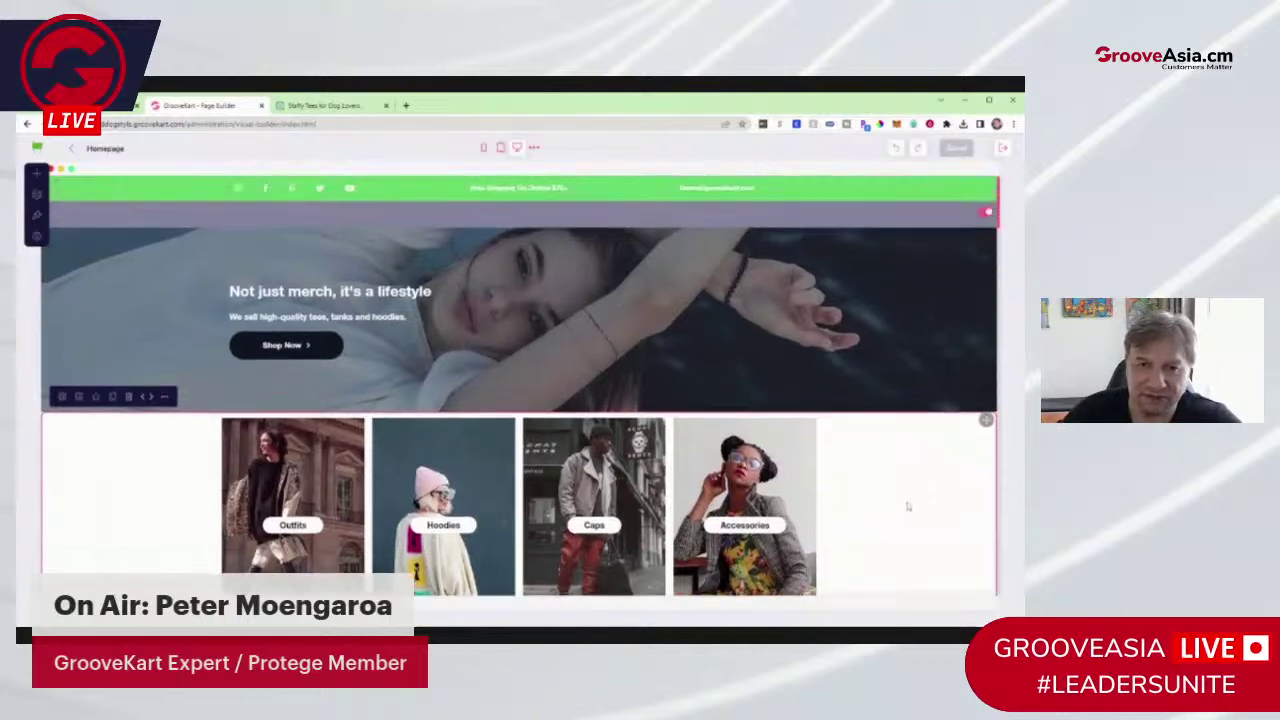